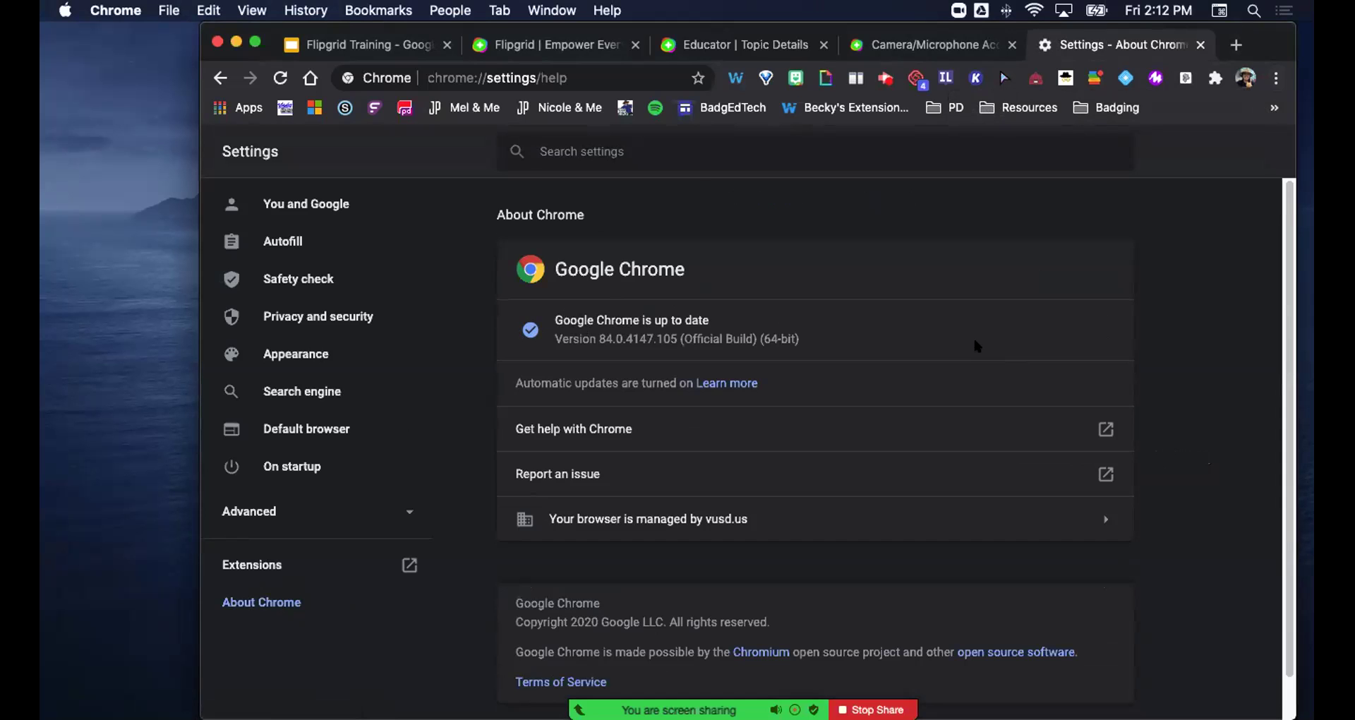
# Reopen the browser settings to check the version on the About Chrome page, and close the settings
pyautogui.click(1201, 45)
pyautogui.click(1276, 77)
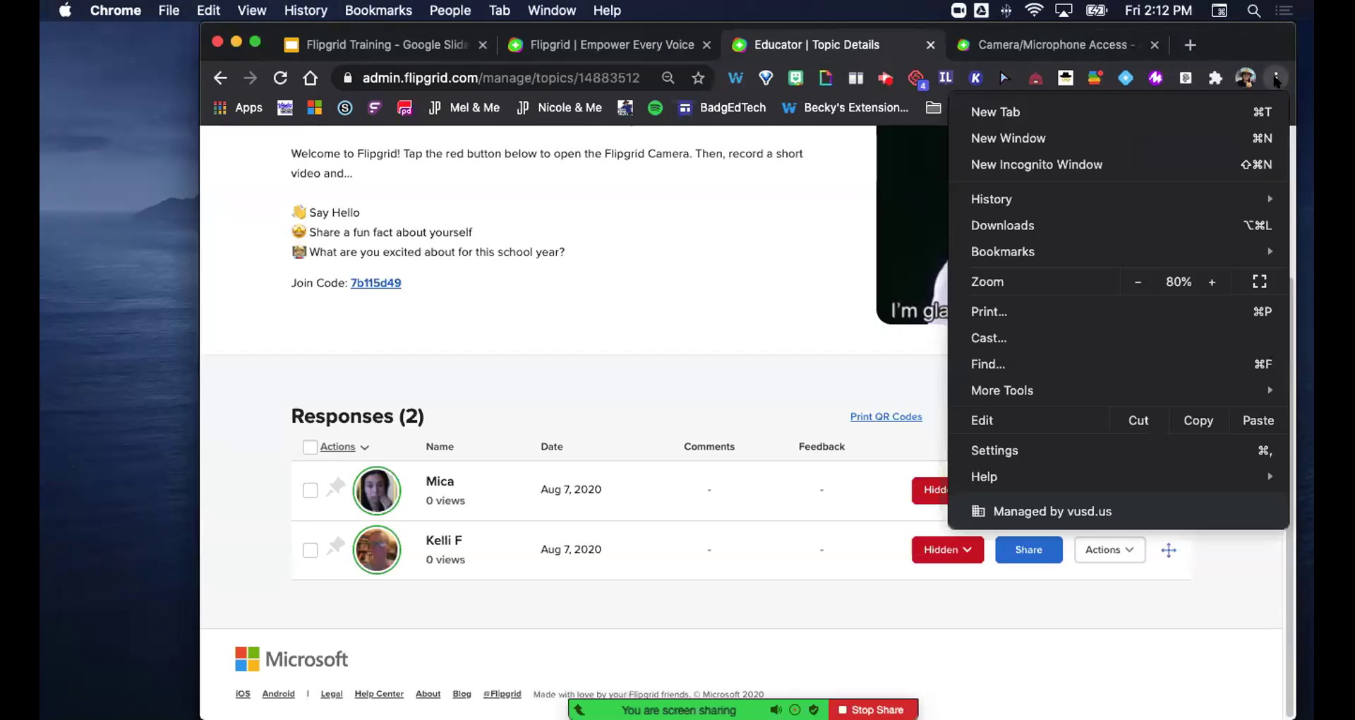
pyautogui.click(1038, 450)
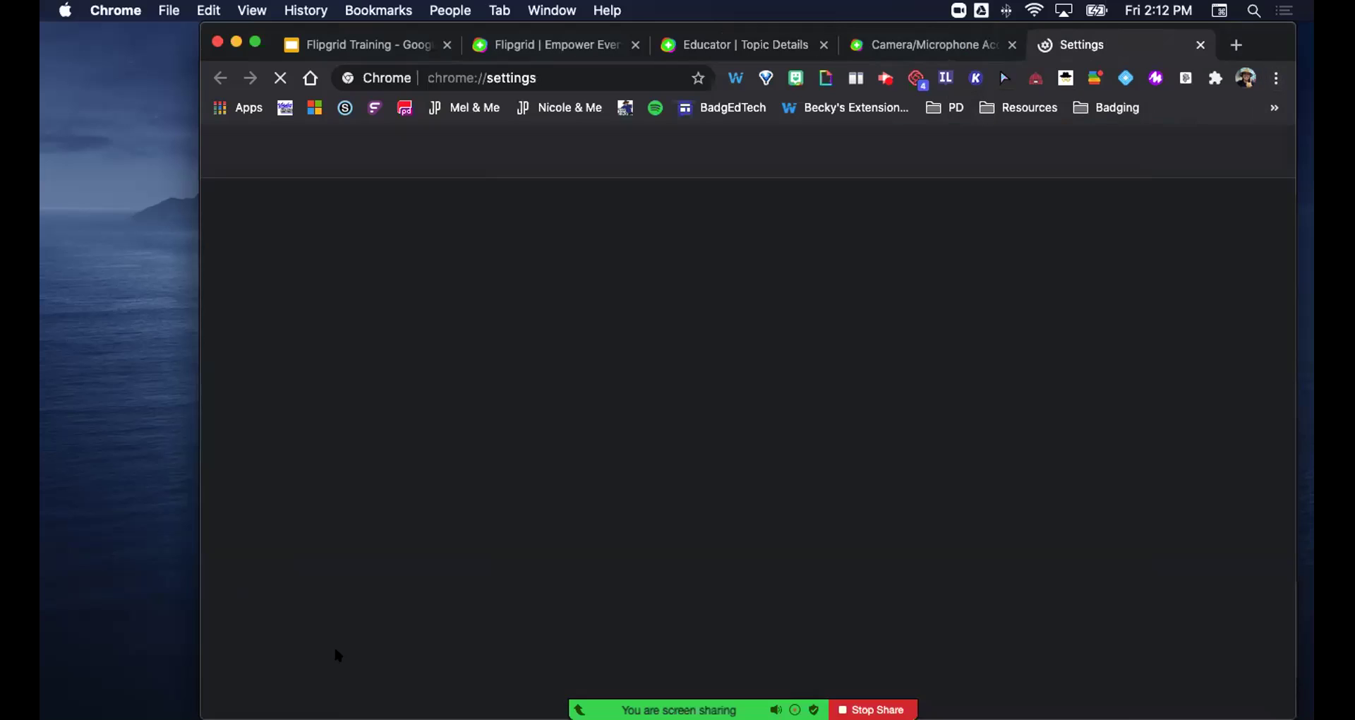
pyautogui.click(268, 600)
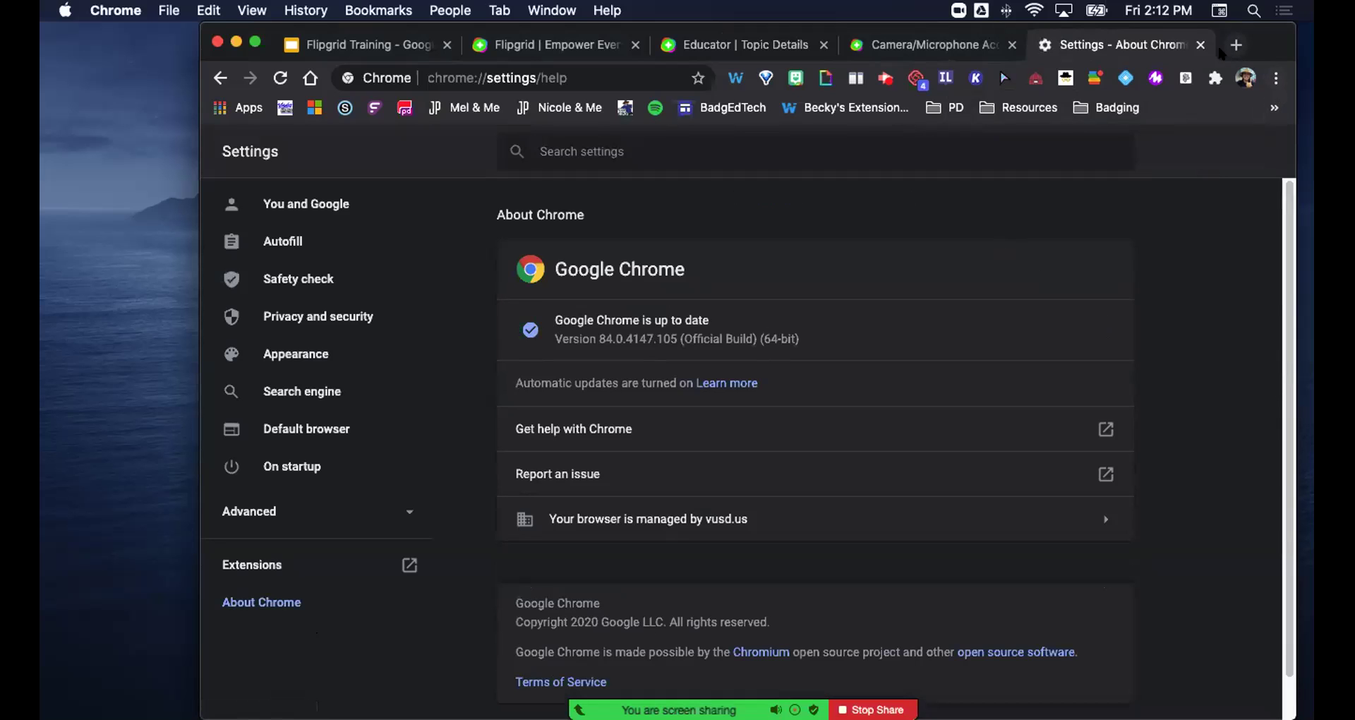
pyautogui.click(1200, 44)
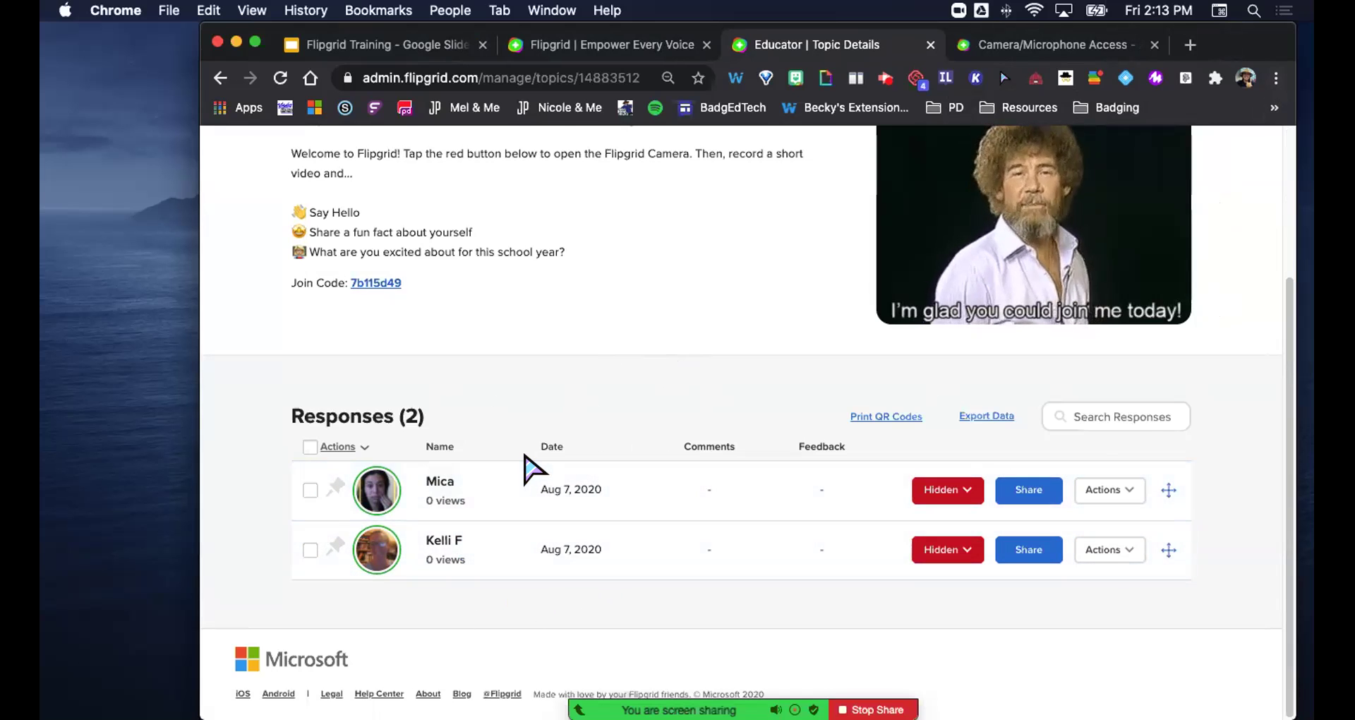
# Open the "Introduce Yourself! :)" topic description in the Immersive Reader and look through its text
pyautogui.scroll(5, 525, 457)
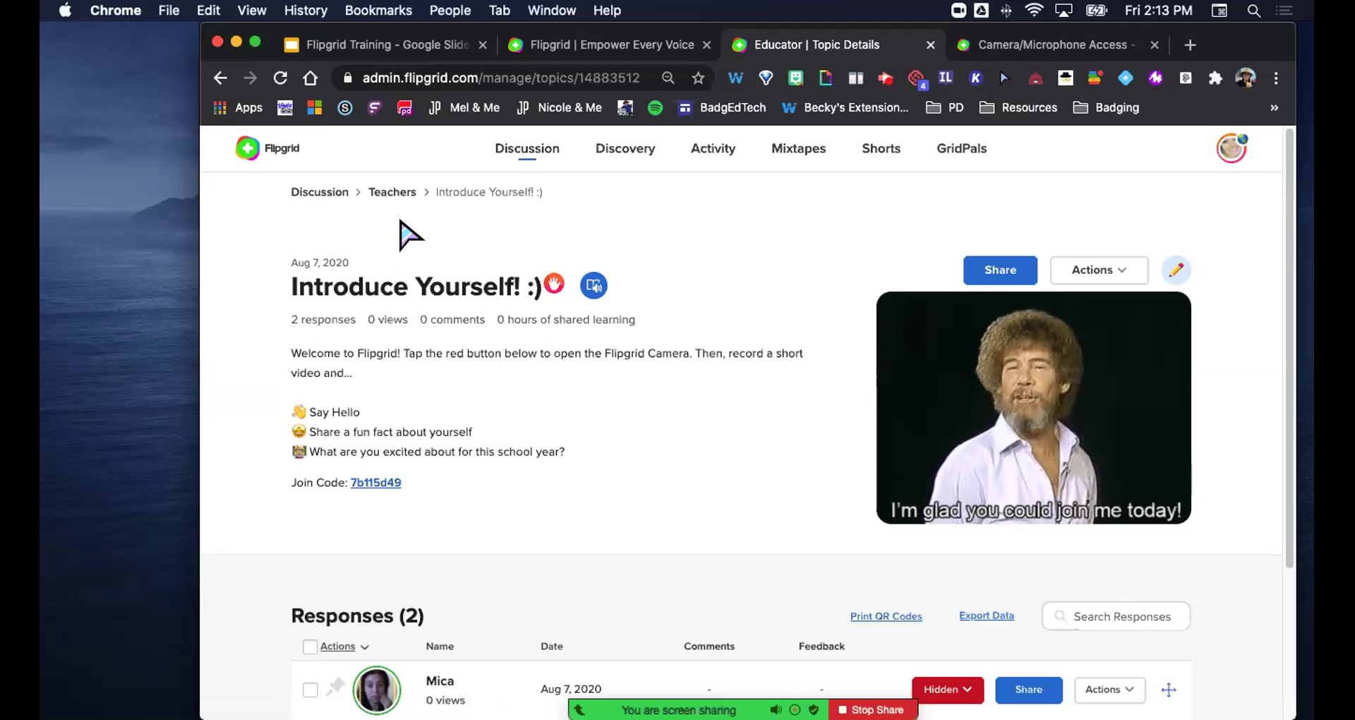
pyautogui.scroll(-5, 688, 444)
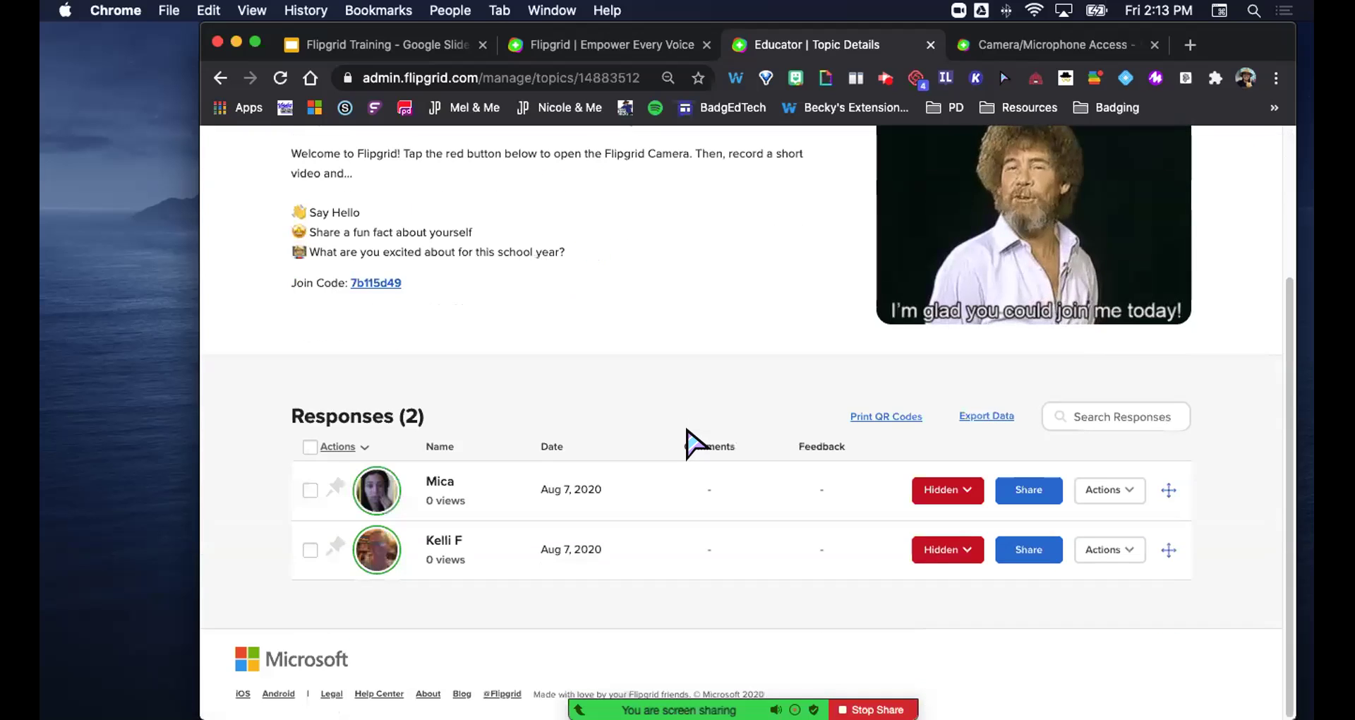
pyautogui.scroll(4, 621, 396)
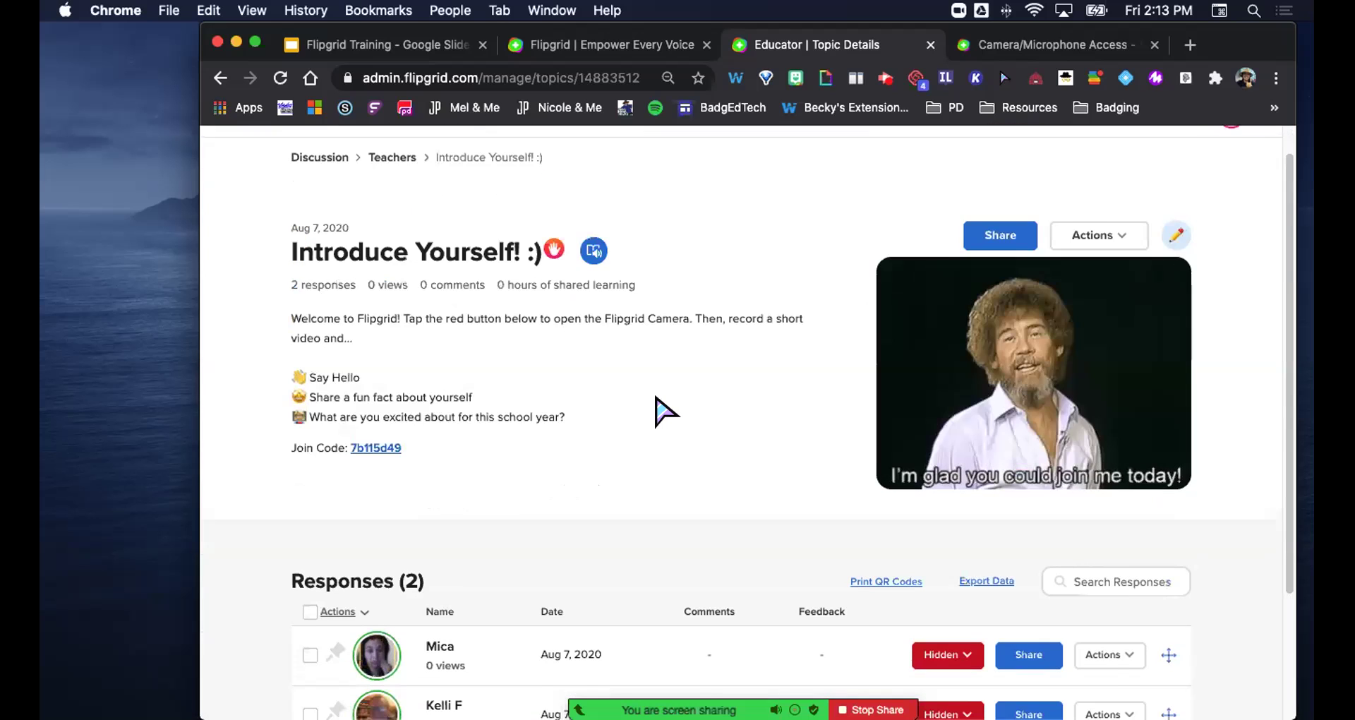
pyautogui.scroll(1, 667, 411)
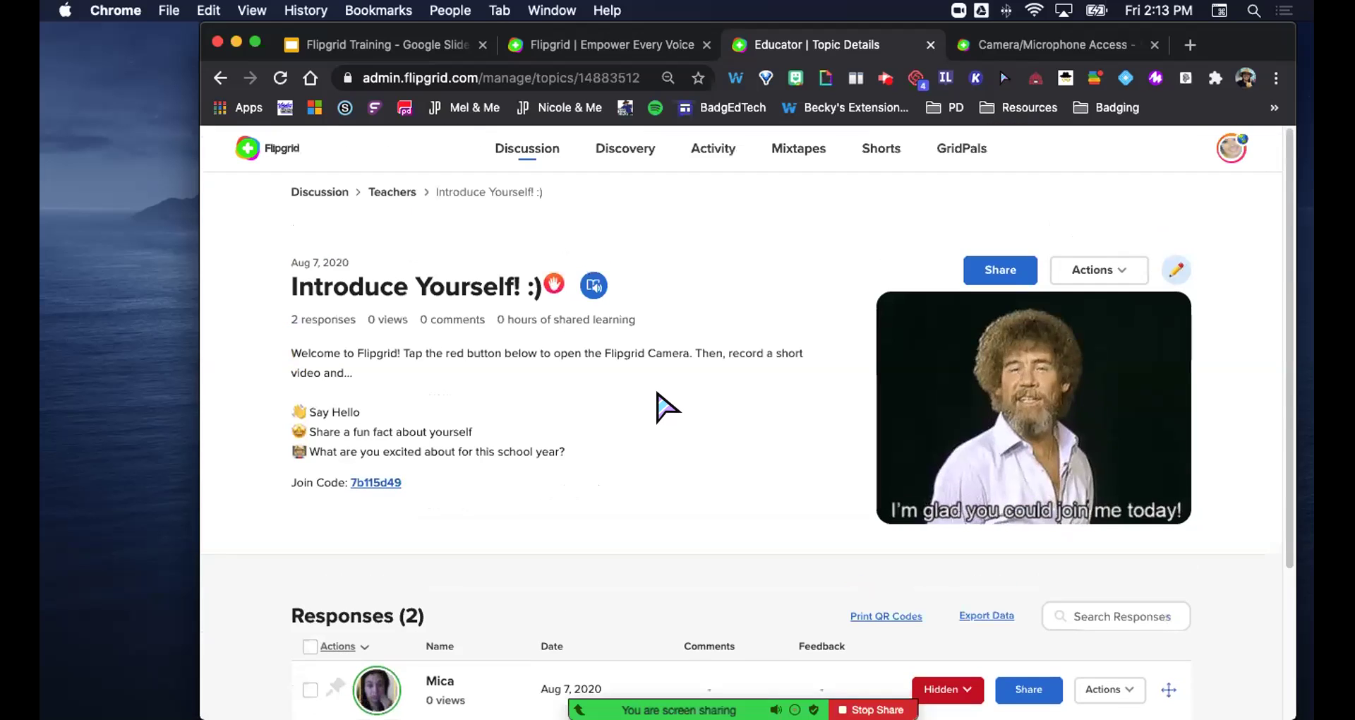
pyautogui.click(595, 290)
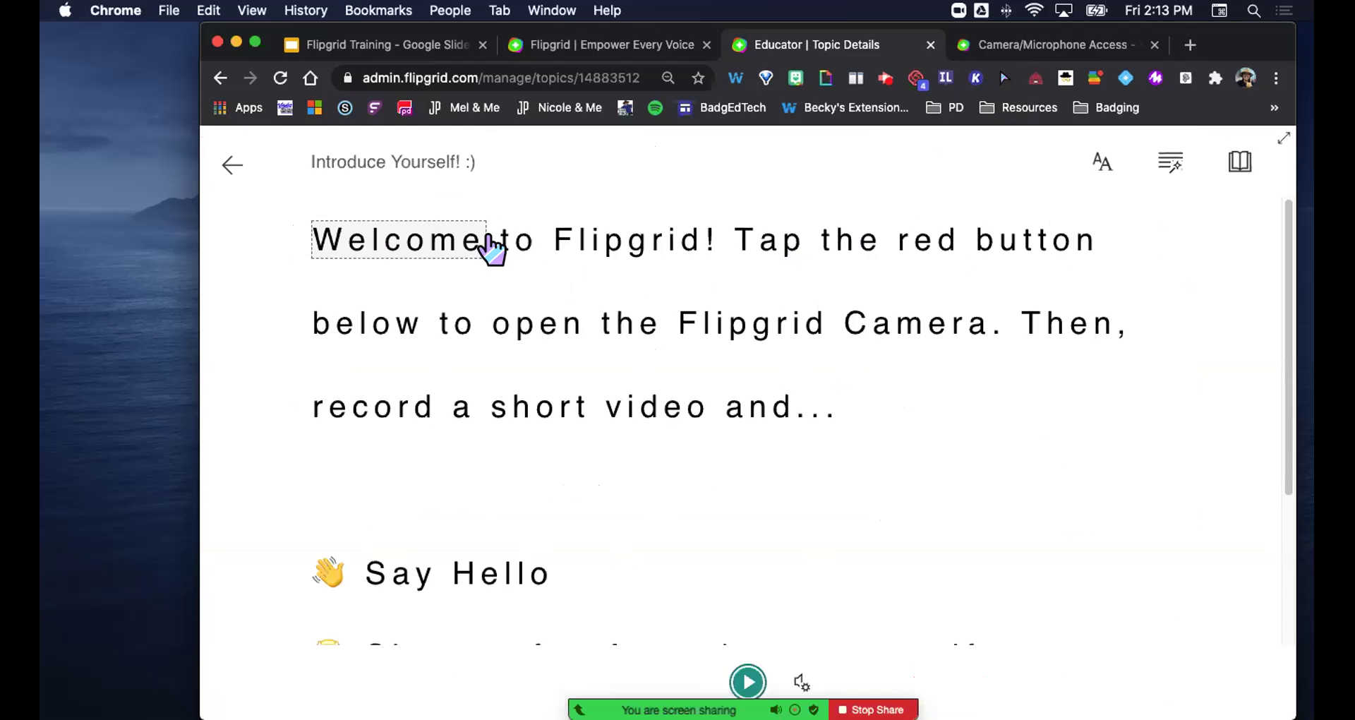
pyautogui.scroll(-3, 692, 505)
pyautogui.scroll(3, 936, 494)
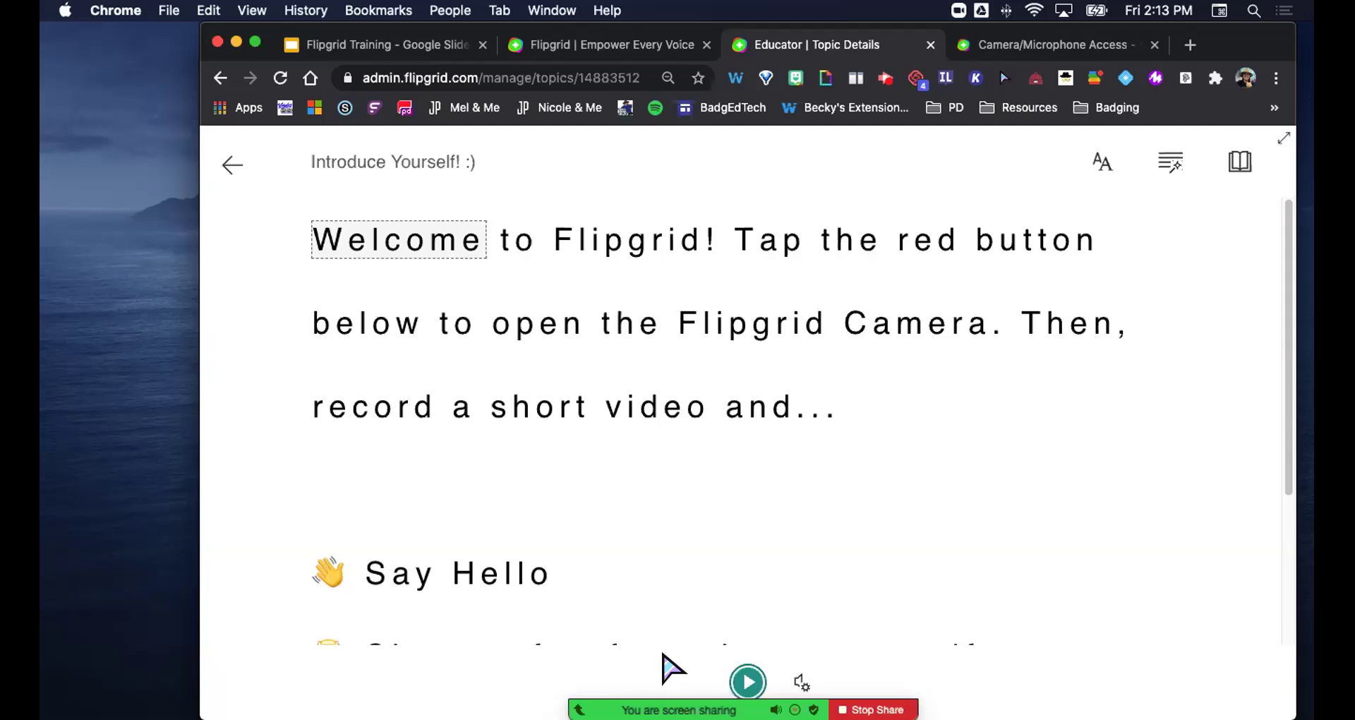
# Play a bit of the topic text aloud, switch the reading voice to Male, and sample the new voice
pyautogui.click(746, 682)
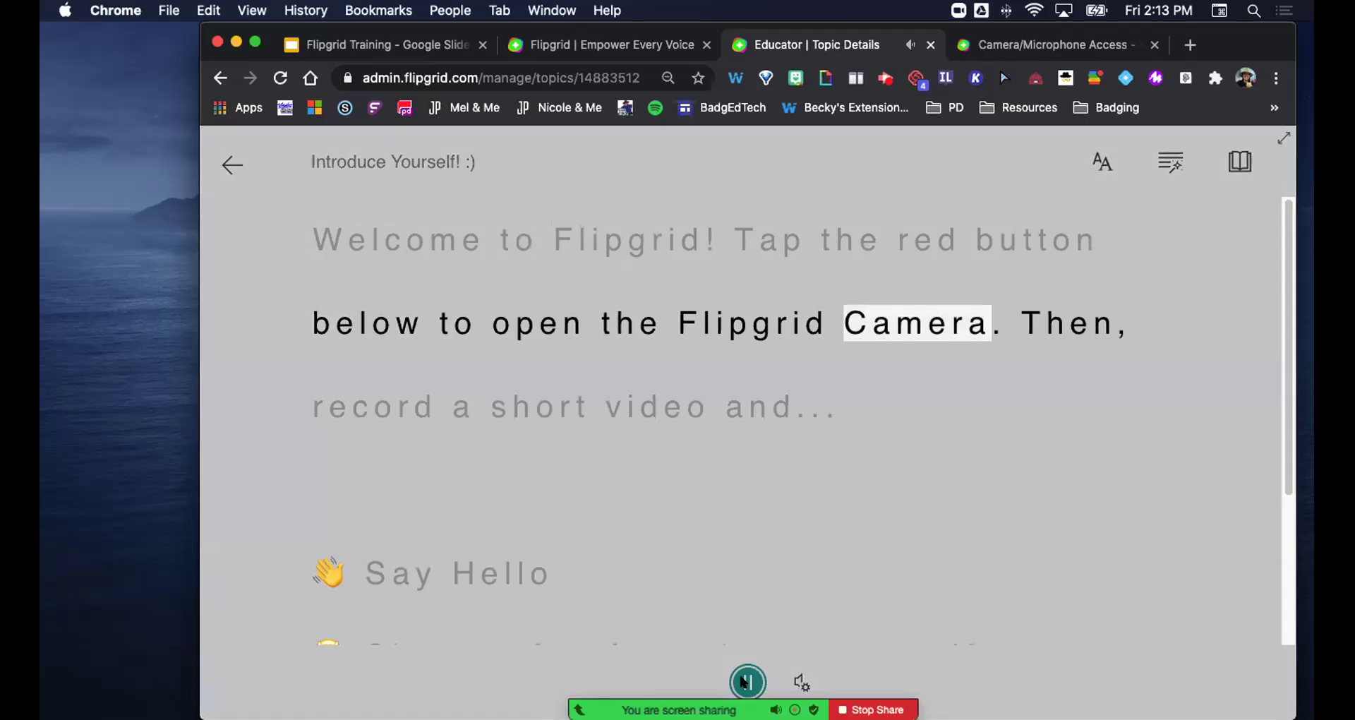
pyautogui.click(745, 681)
pyautogui.click(799, 683)
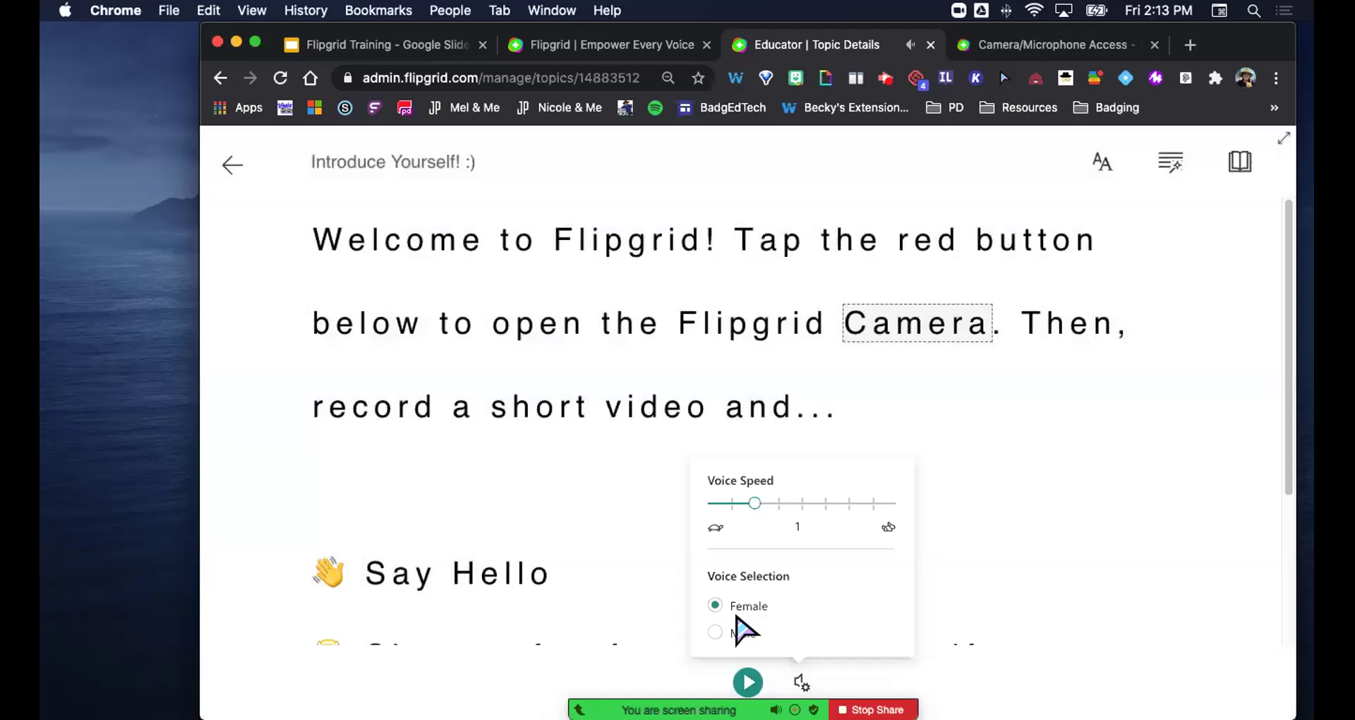
pyautogui.click(726, 633)
pyautogui.click(746, 680)
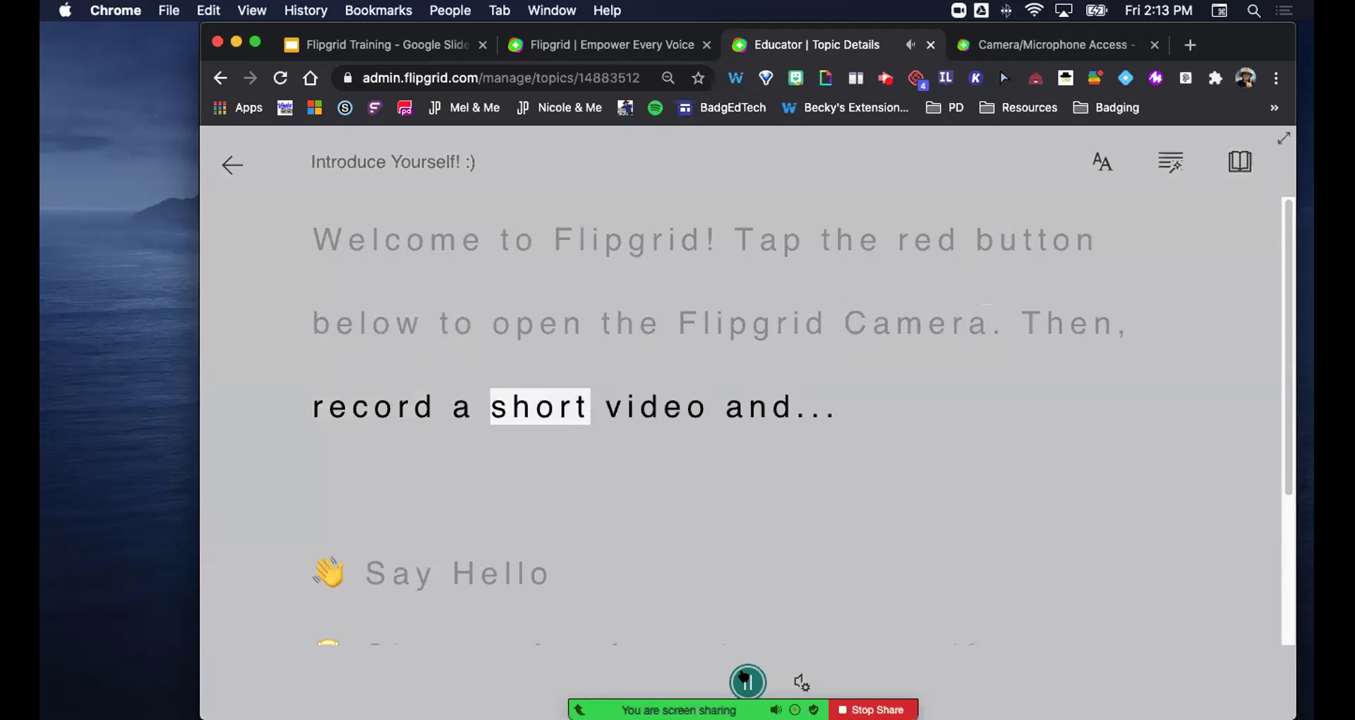
pyautogui.click(745, 679)
# Raise the voice speed close to the fast end of the scale and sample the reading
pyautogui.click(799, 681)
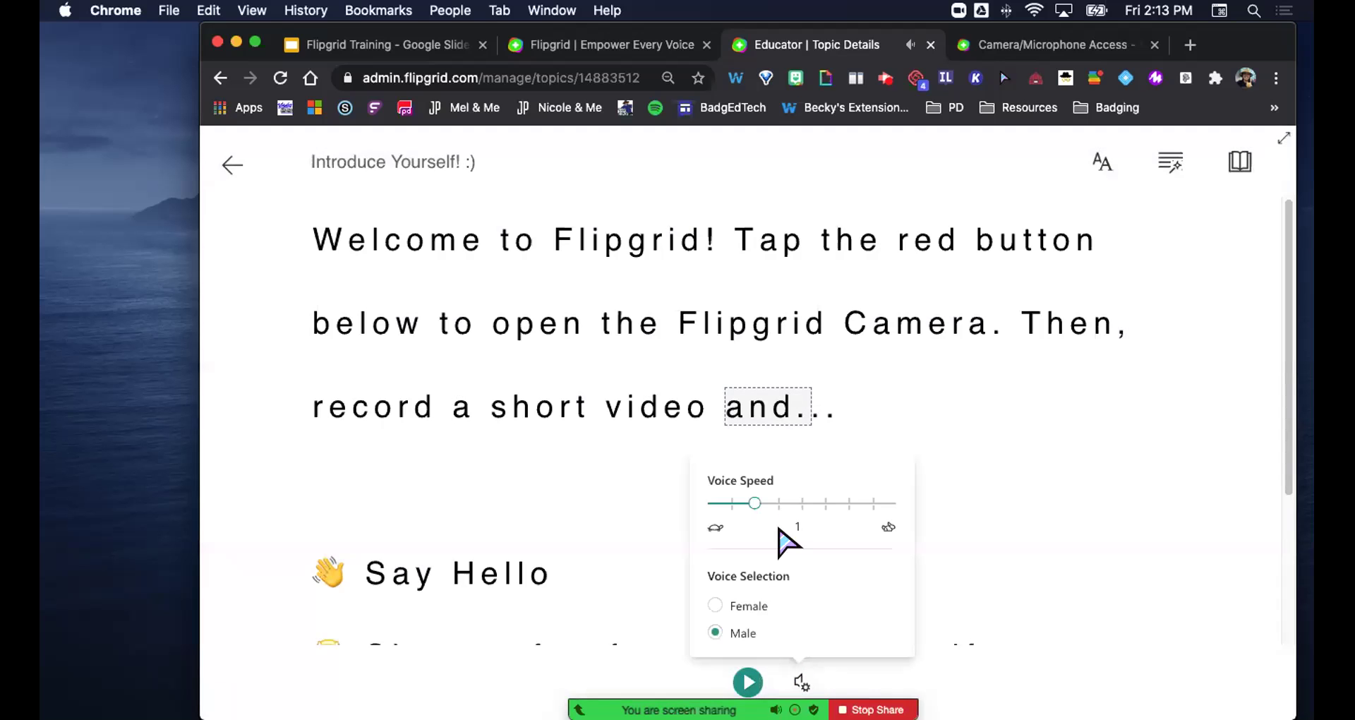
pyautogui.moveTo(752, 502); pyautogui.dragTo(868, 502)
pyautogui.click(746, 681)
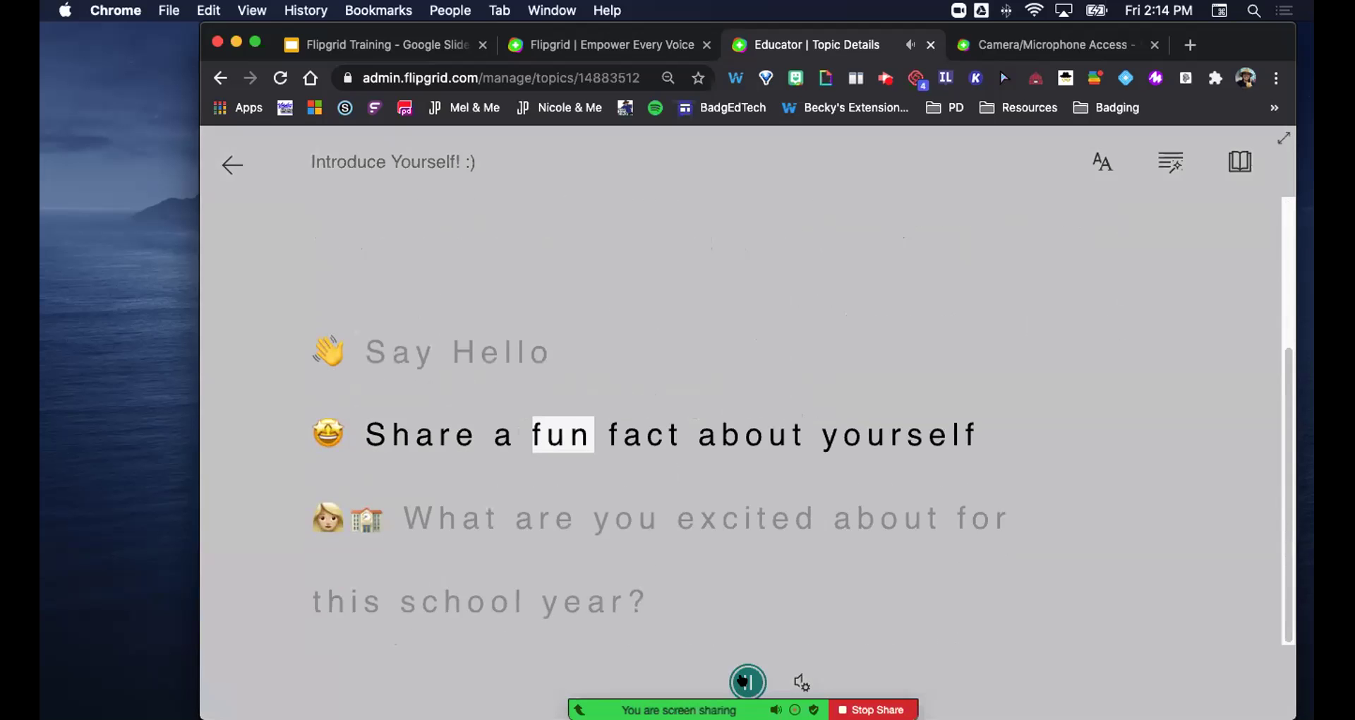
pyautogui.click(742, 681)
# Lower the voice speed to 0.5, sample the slow reading, and return to the beginning of the text
pyautogui.click(801, 681)
pyautogui.moveTo(870, 502); pyautogui.dragTo(704, 503)
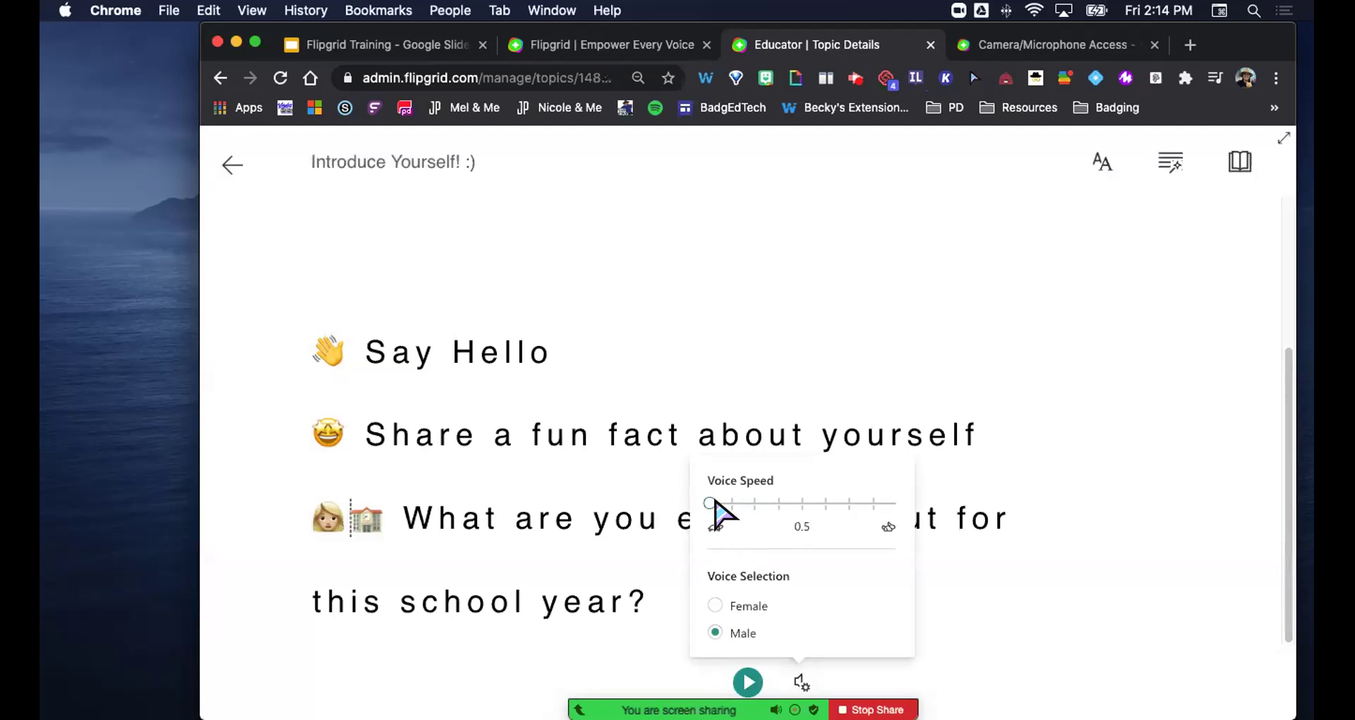
pyautogui.click(744, 680)
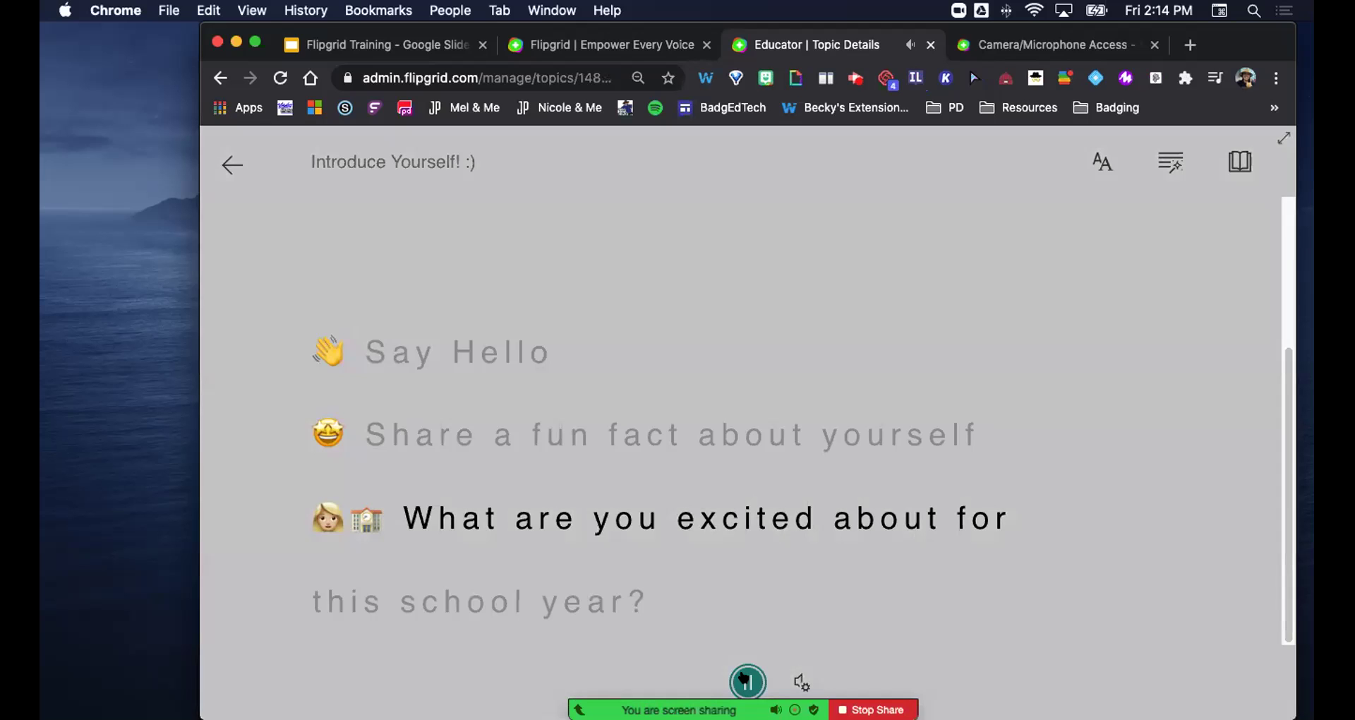
pyautogui.click(744, 679)
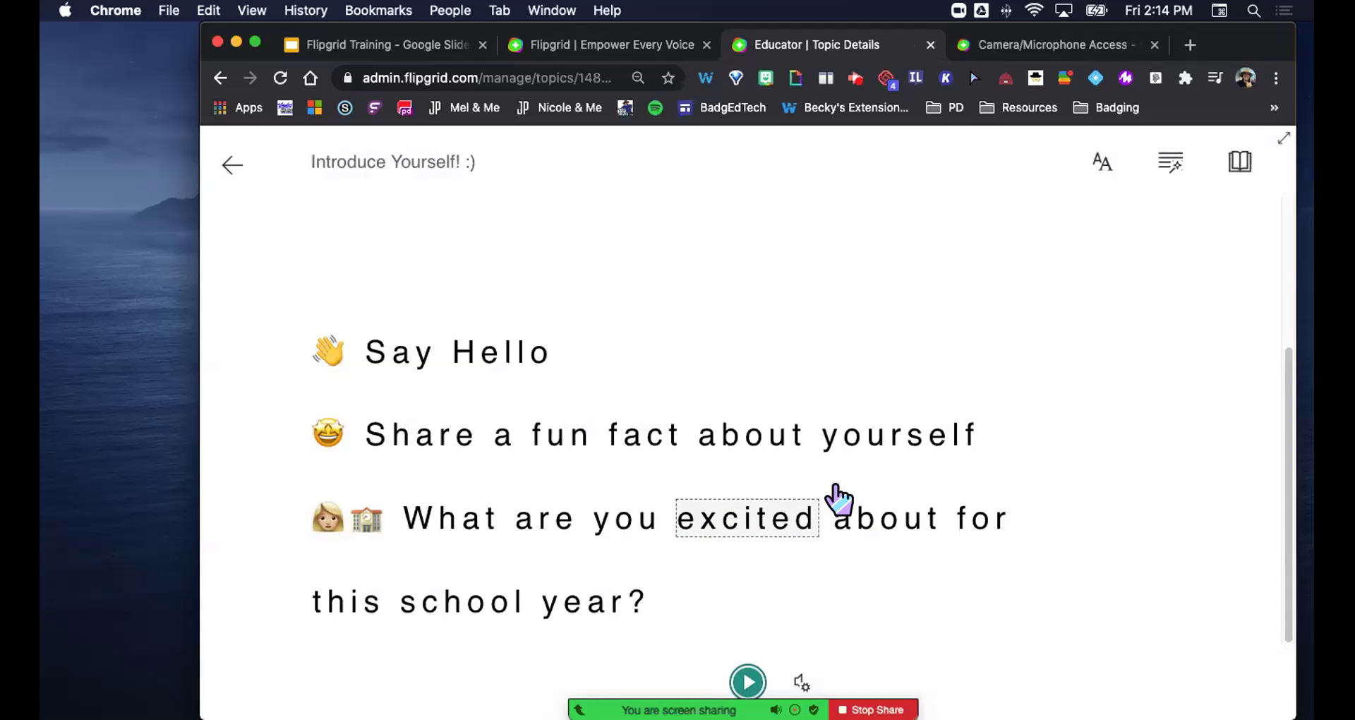
pyautogui.scroll(3, 822, 526)
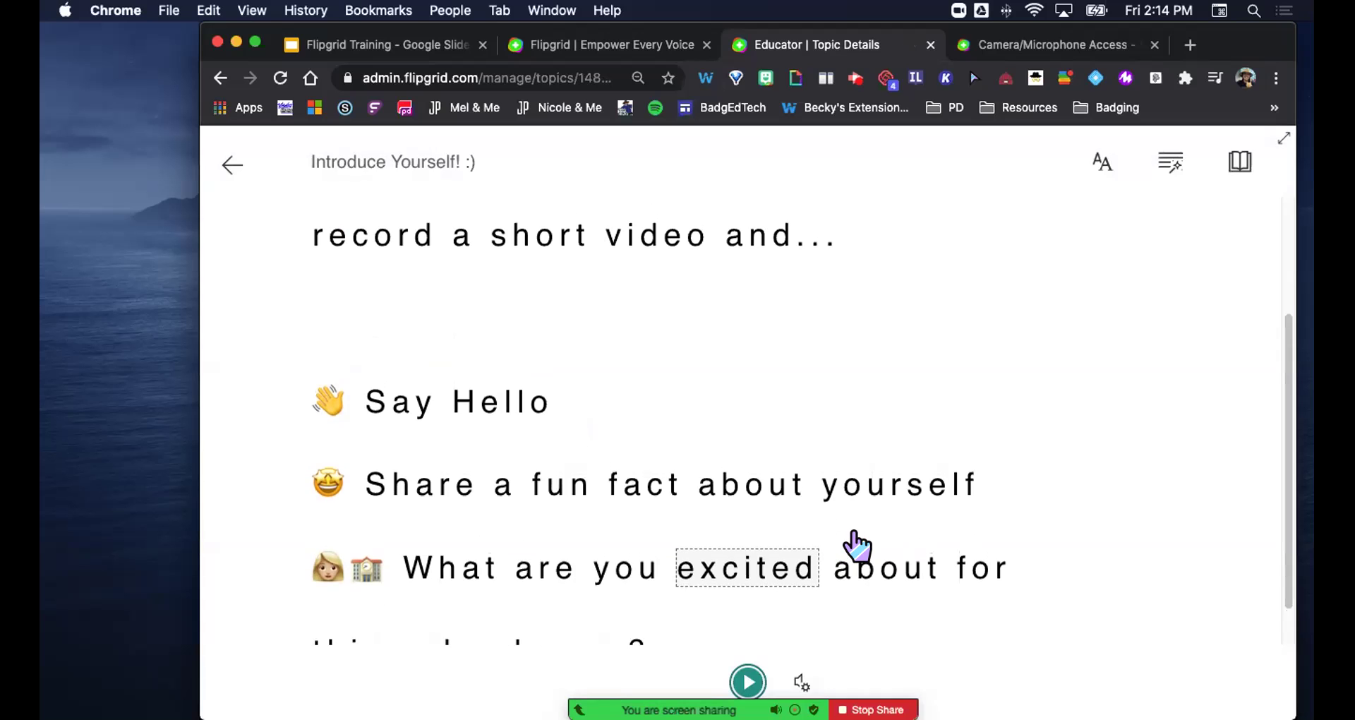
pyautogui.scroll(3, 872, 543)
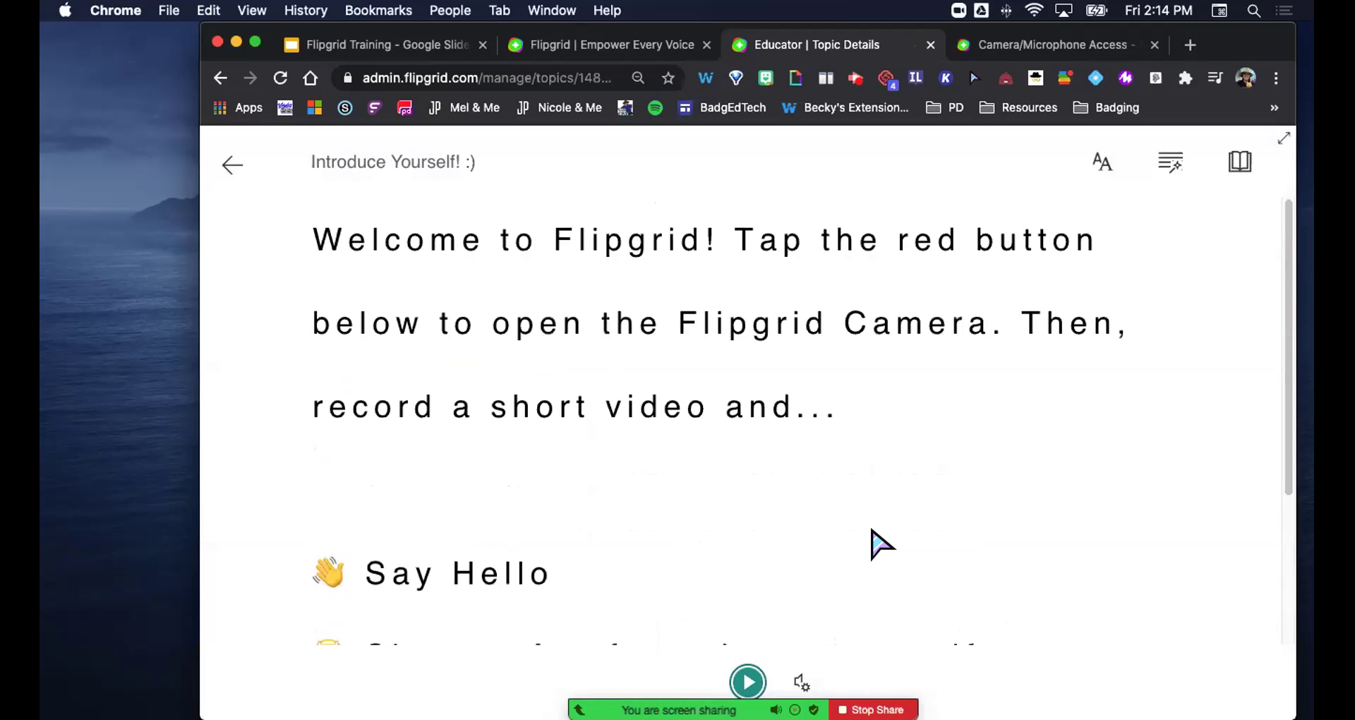
# Bring the voice speed back up near its normal setting and close the voice options
pyautogui.click(801, 682)
pyautogui.moveTo(711, 505); pyautogui.dragTo(746, 498)
pyautogui.click(1073, 431)
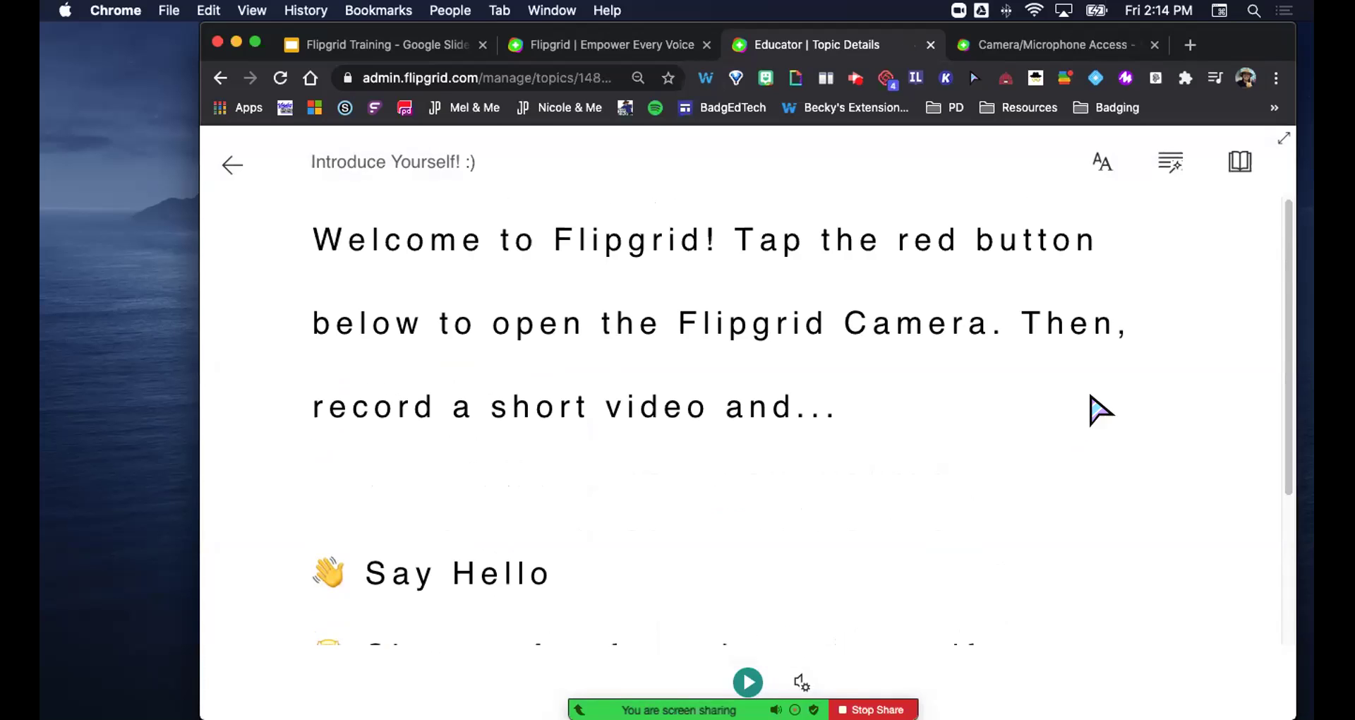
# Reduce the reader's text size to 20, and switch the increased spacing off and back on
pyautogui.click(1104, 168)
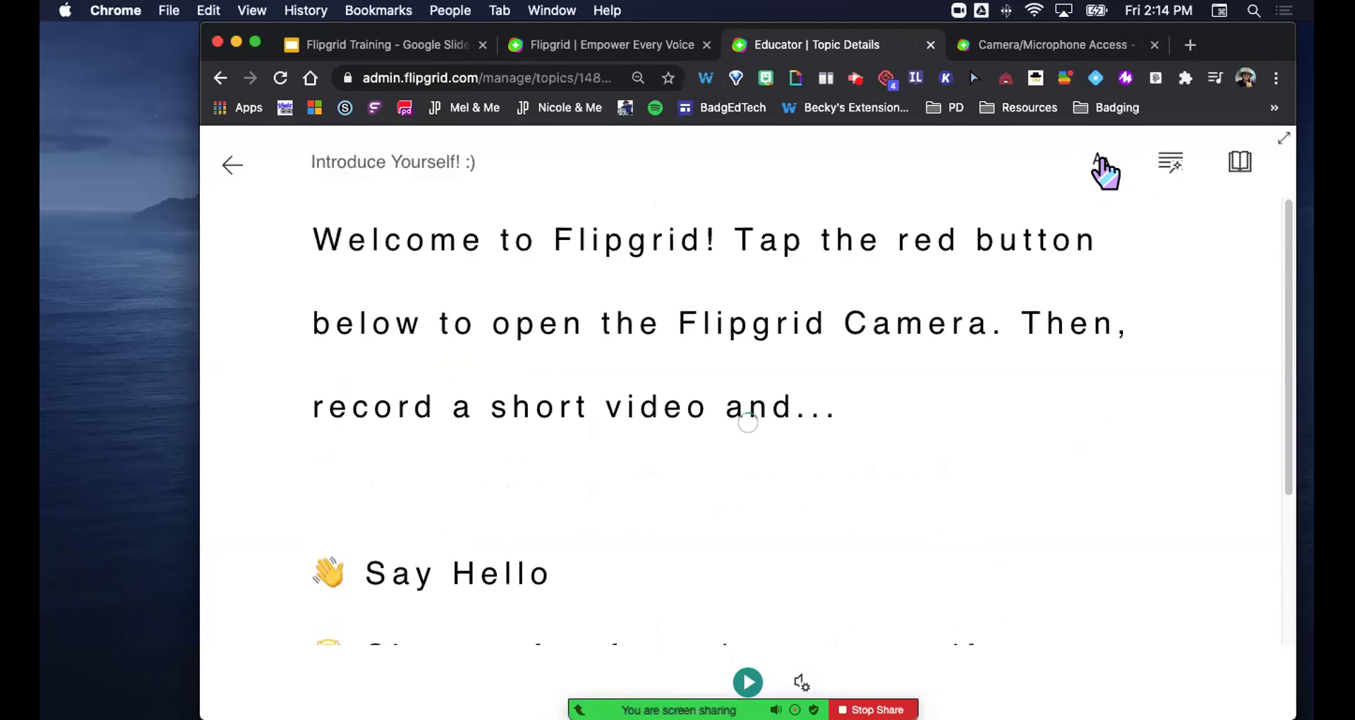
pyautogui.moveTo(1156, 238); pyautogui.dragTo(1084, 237)
pyautogui.click(1239, 311)
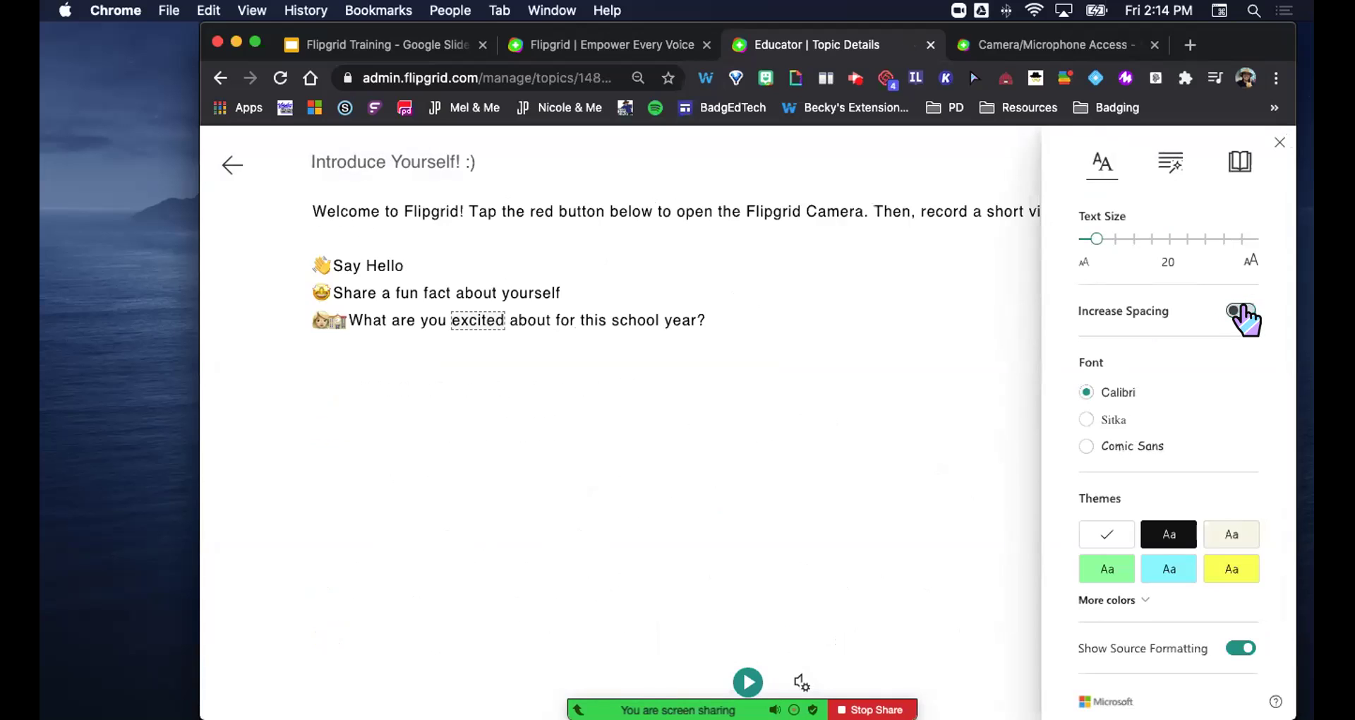
pyautogui.click(1240, 312)
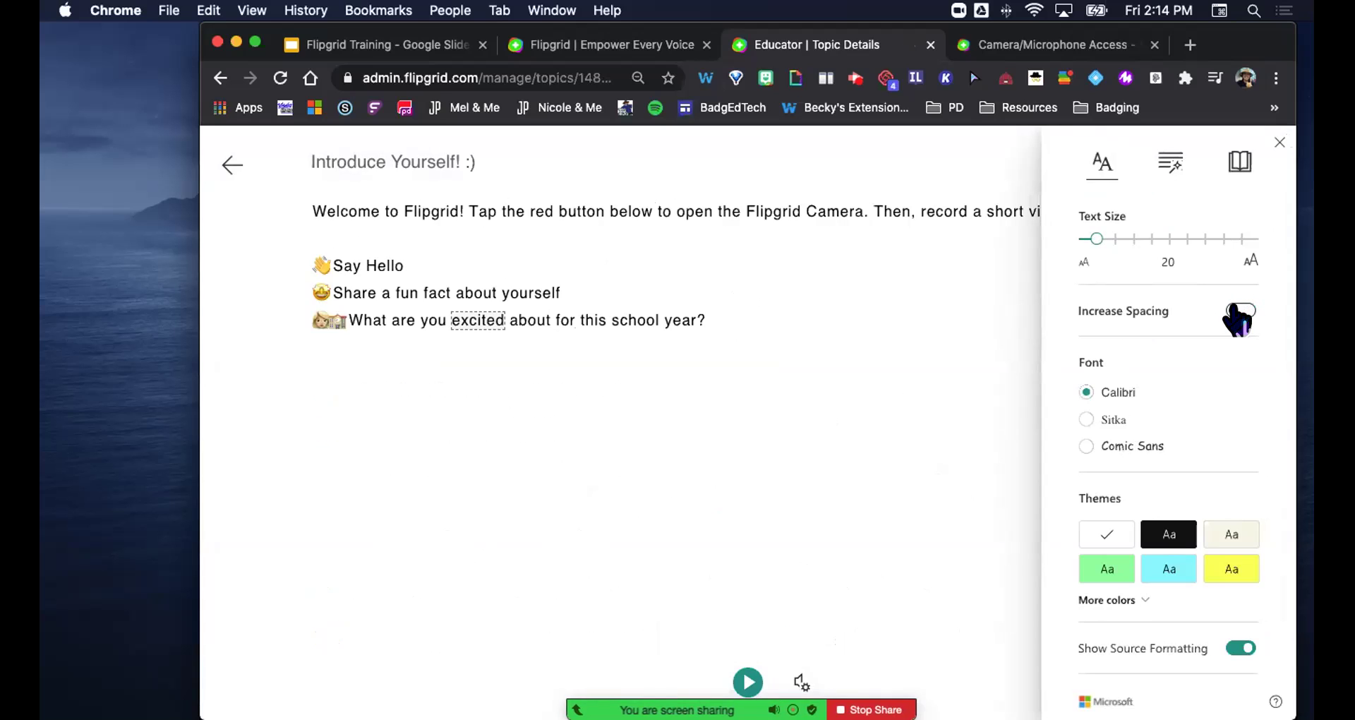
# Preview the Sitka and Comic Sans fonts on the reader text and return to Calibri
pyautogui.click(1106, 421)
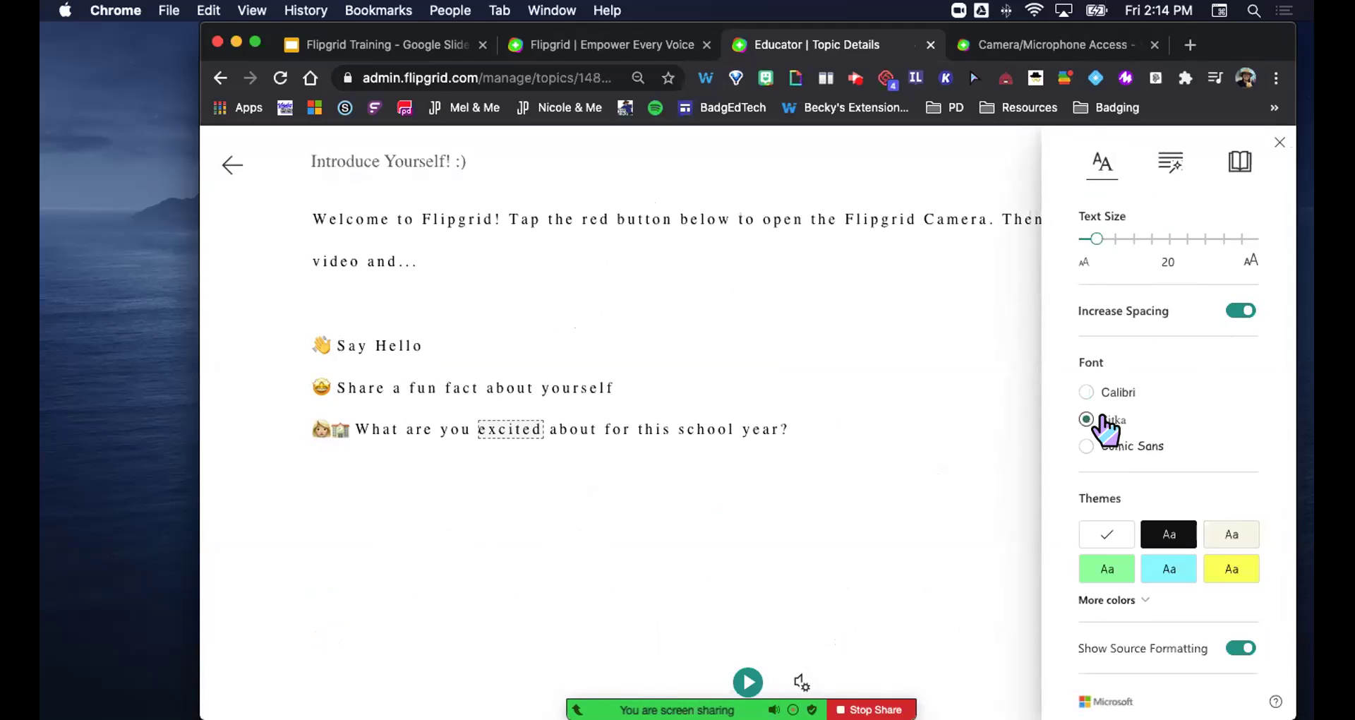
pyautogui.click(1101, 448)
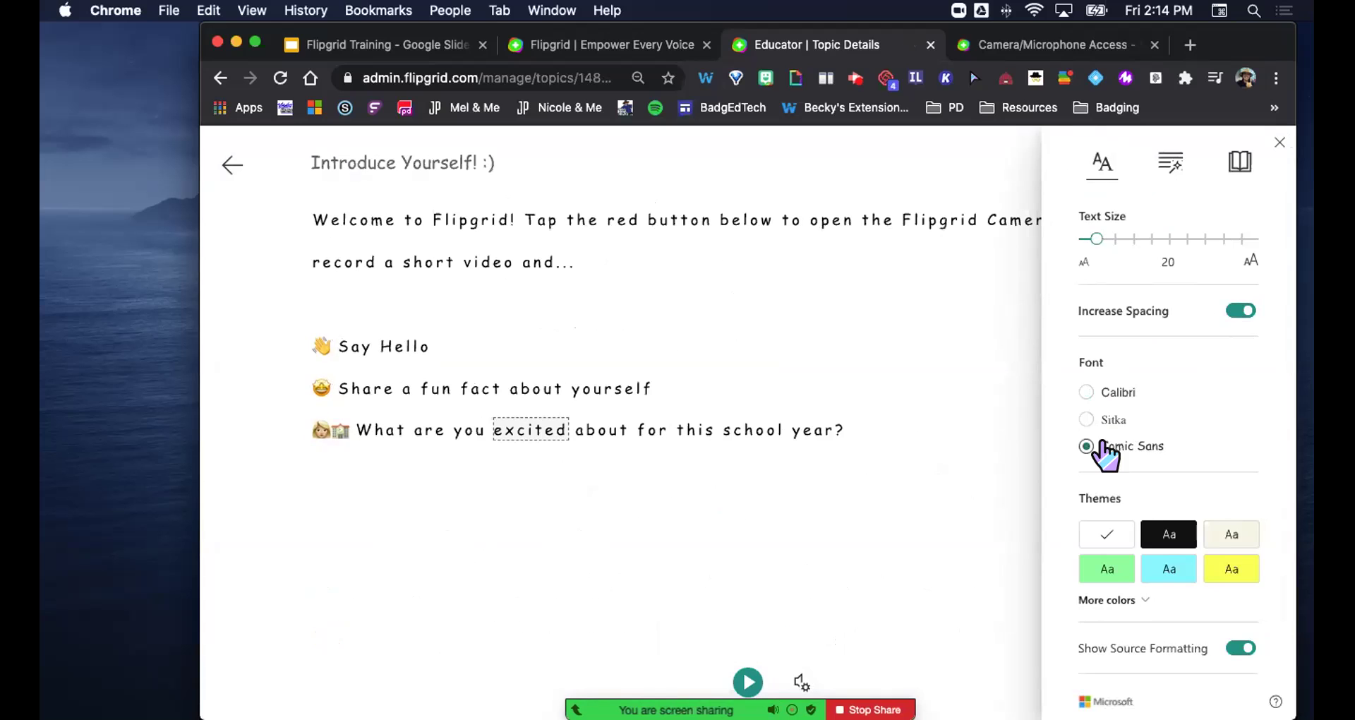
pyautogui.click(1091, 392)
# Try the black, cream, yellow, blue and green reader themes, and restore the white theme
pyautogui.click(1168, 534)
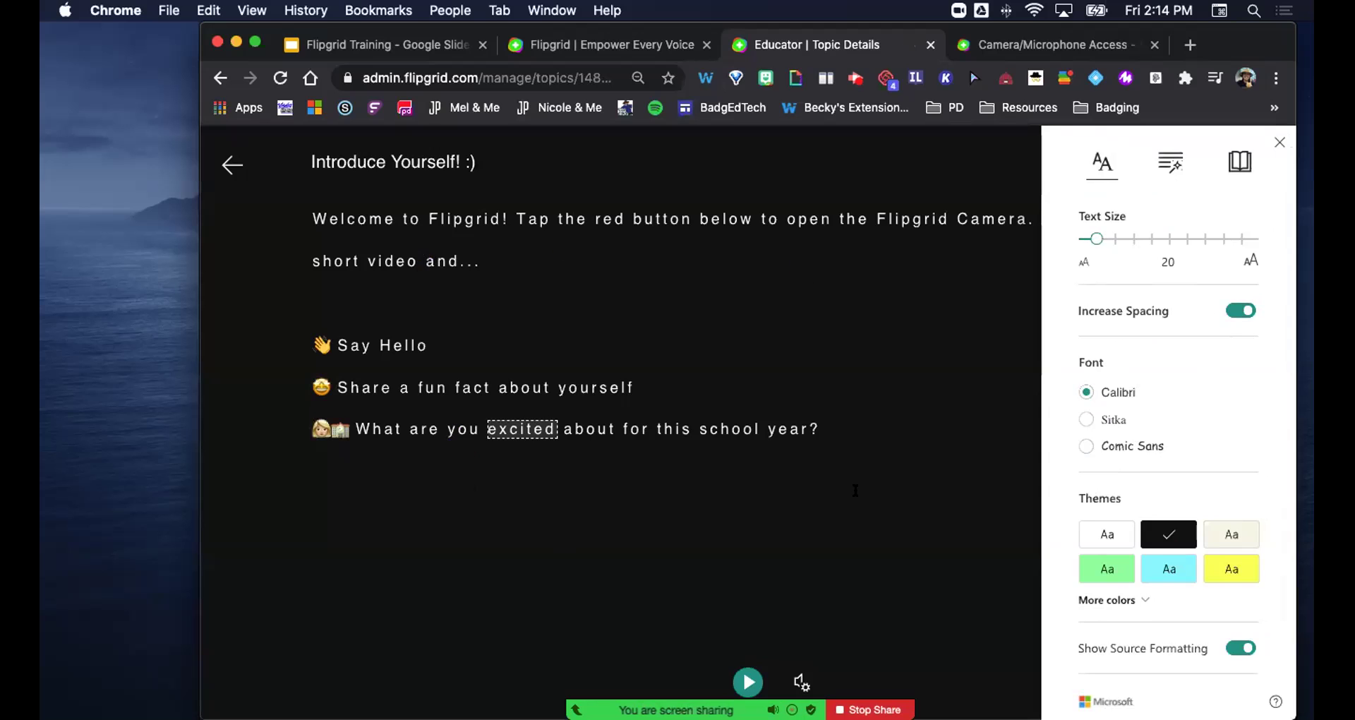
pyautogui.click(1226, 538)
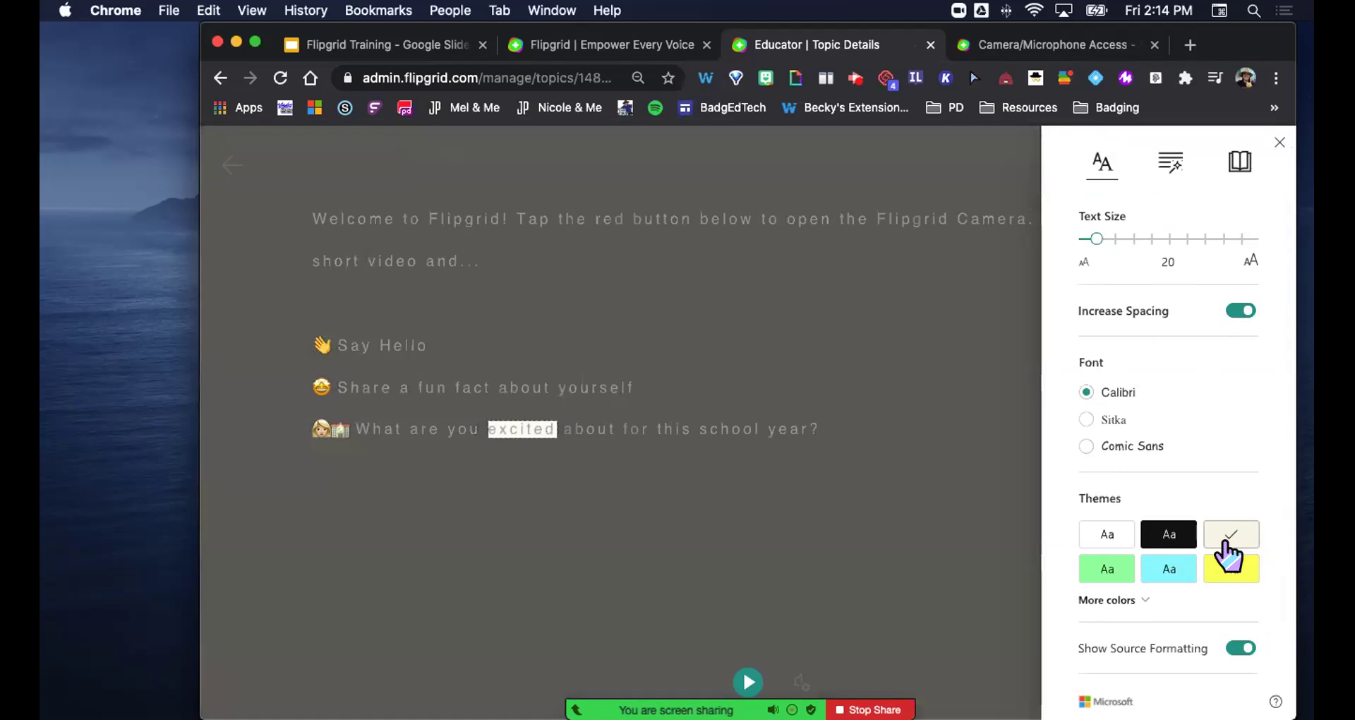
pyautogui.click(1217, 575)
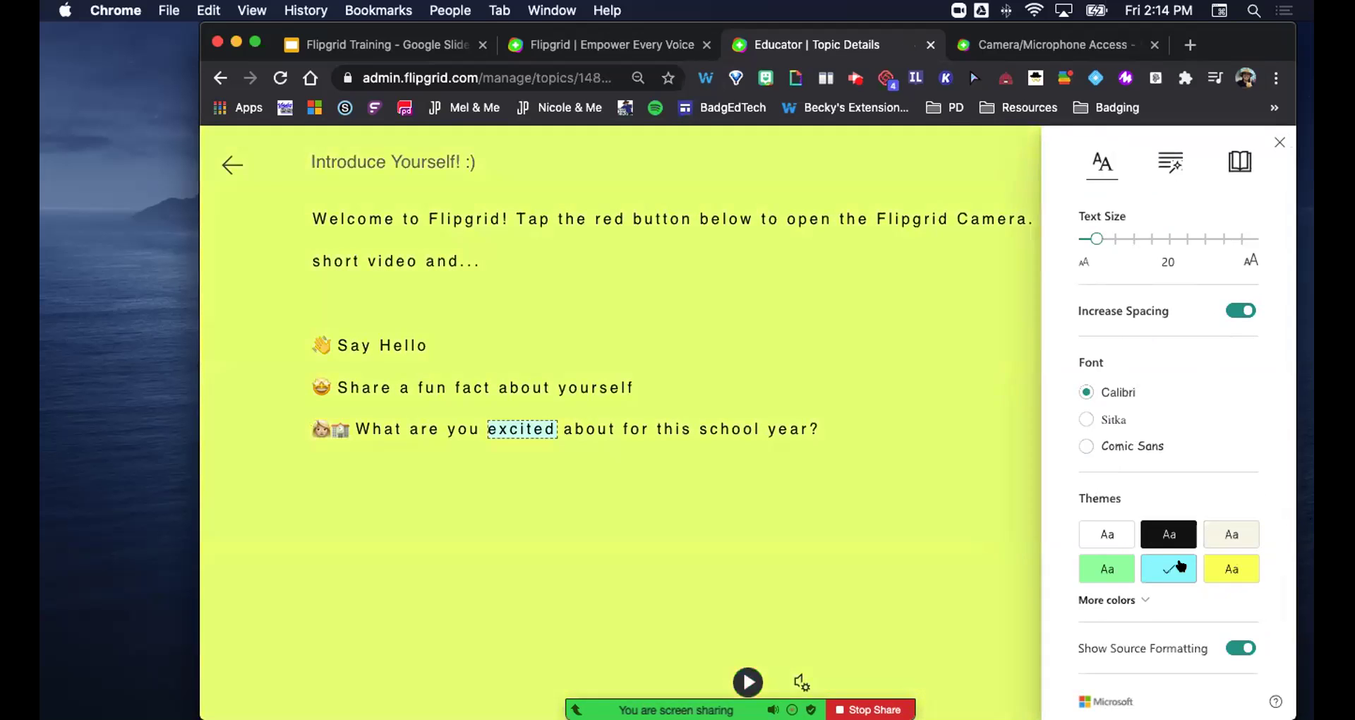
pyautogui.click(1171, 565)
pyautogui.click(1110, 564)
pyautogui.click(1107, 537)
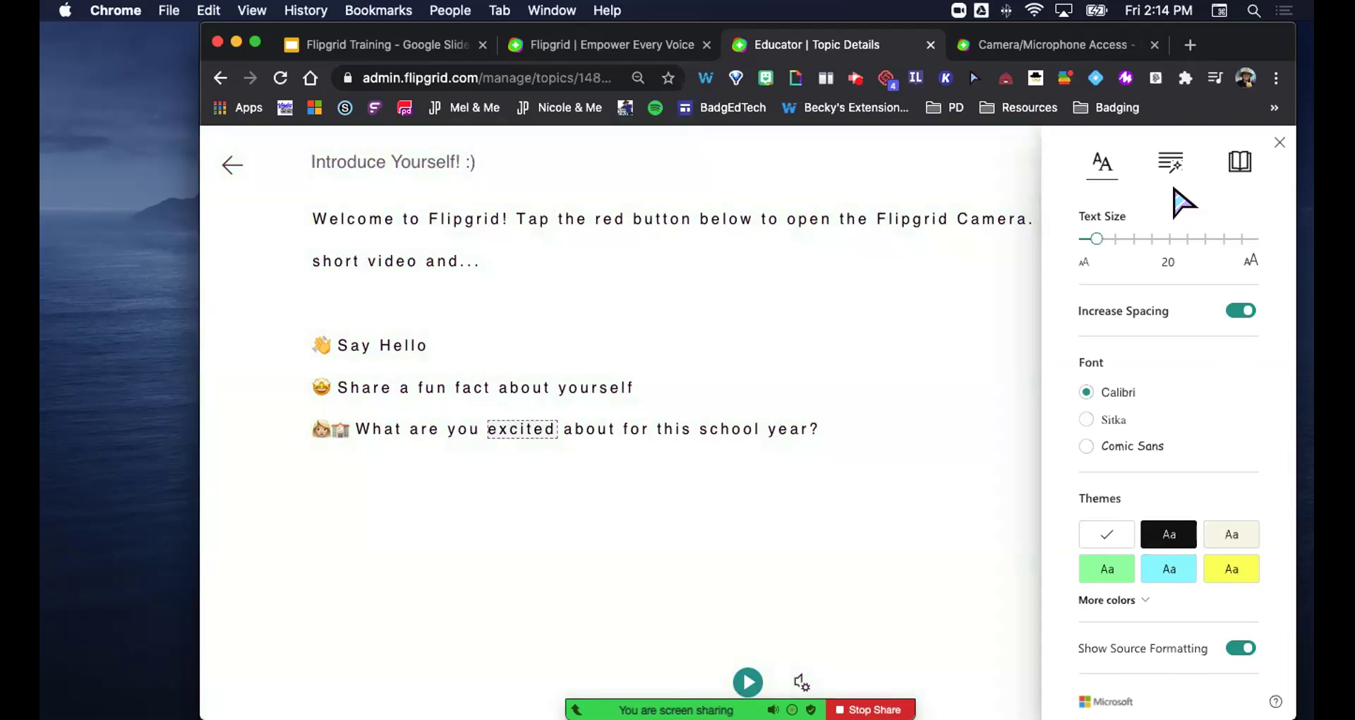
# Use the grammar options to split words into syllables, and preview noun and verb highlighting one at a time, leaving both off
pyautogui.click(1170, 162)
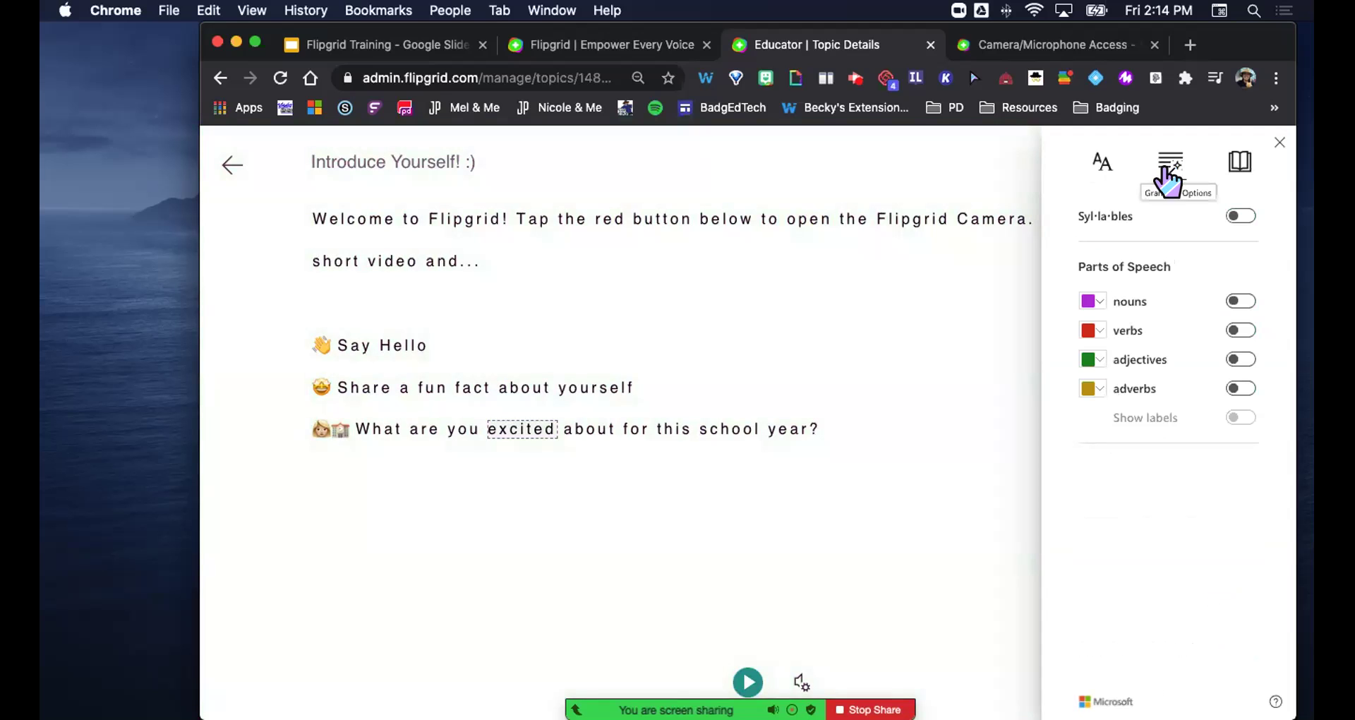
pyautogui.click(1235, 216)
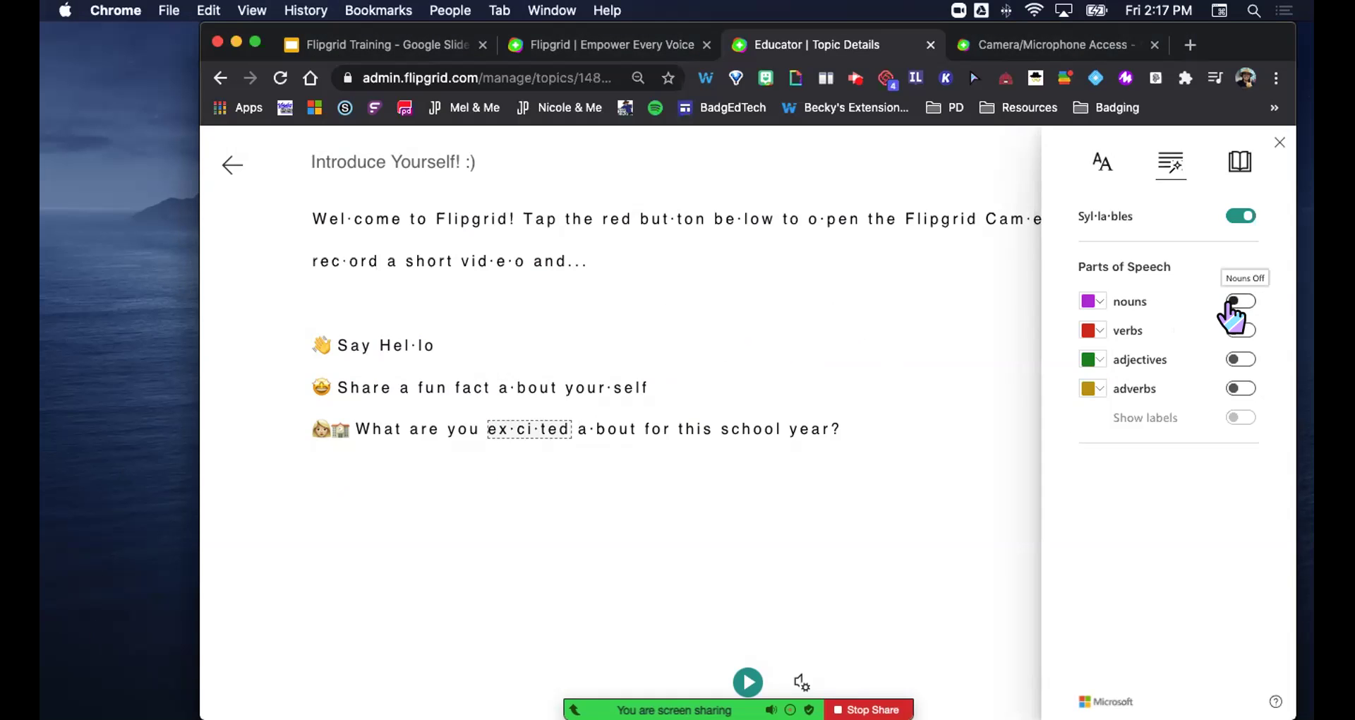
pyautogui.click(1236, 300)
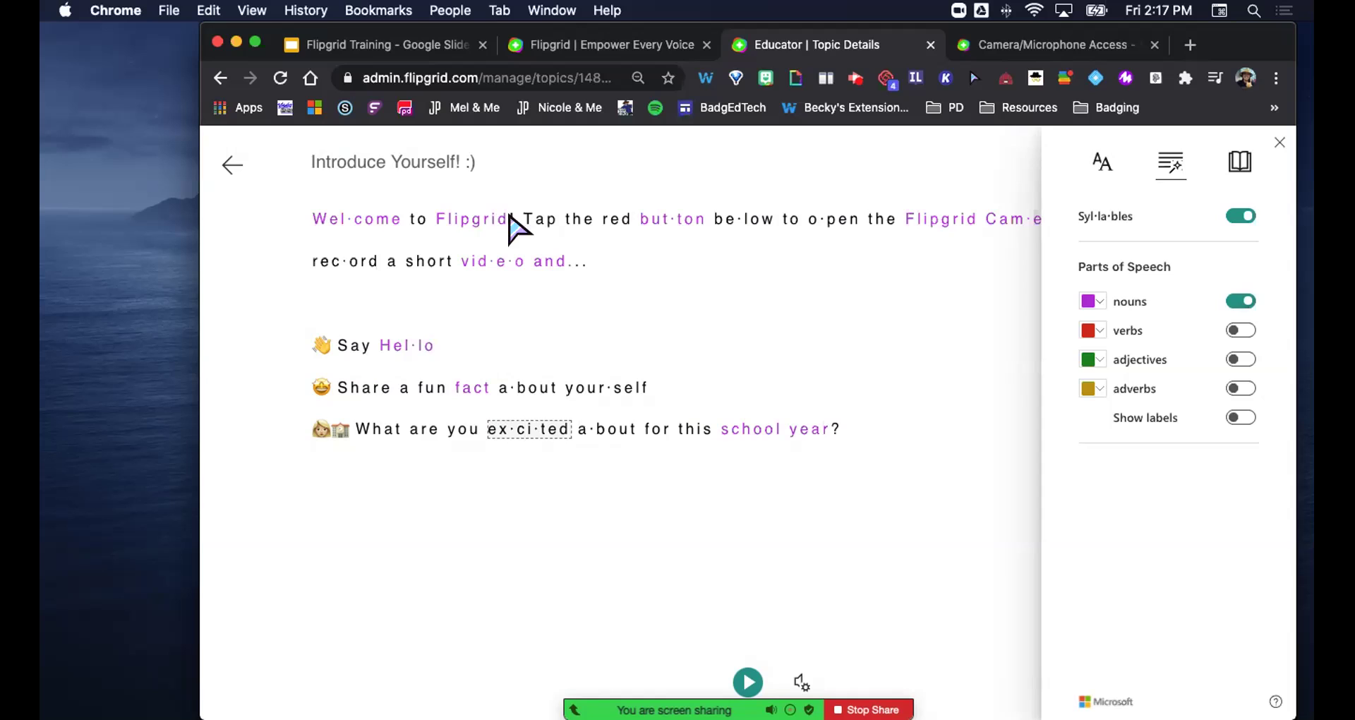
pyautogui.click(1241, 302)
pyautogui.click(1240, 330)
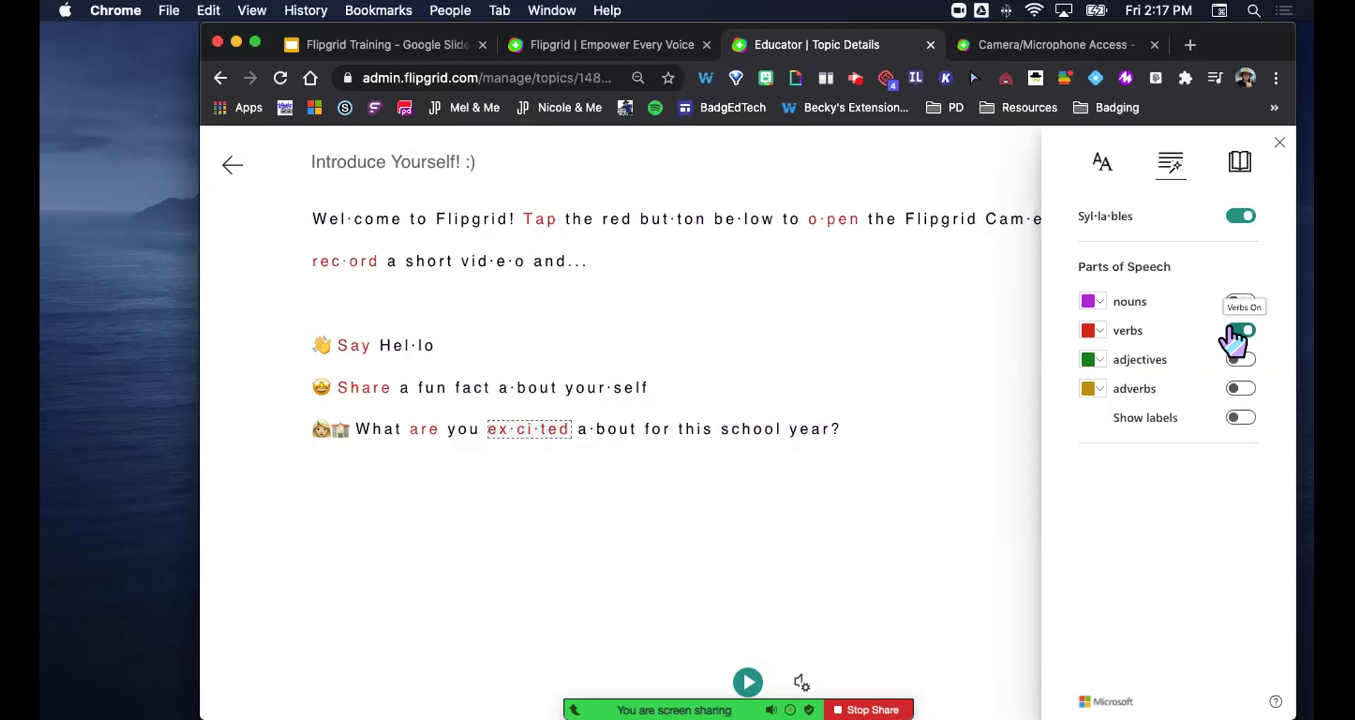
pyautogui.click(1239, 330)
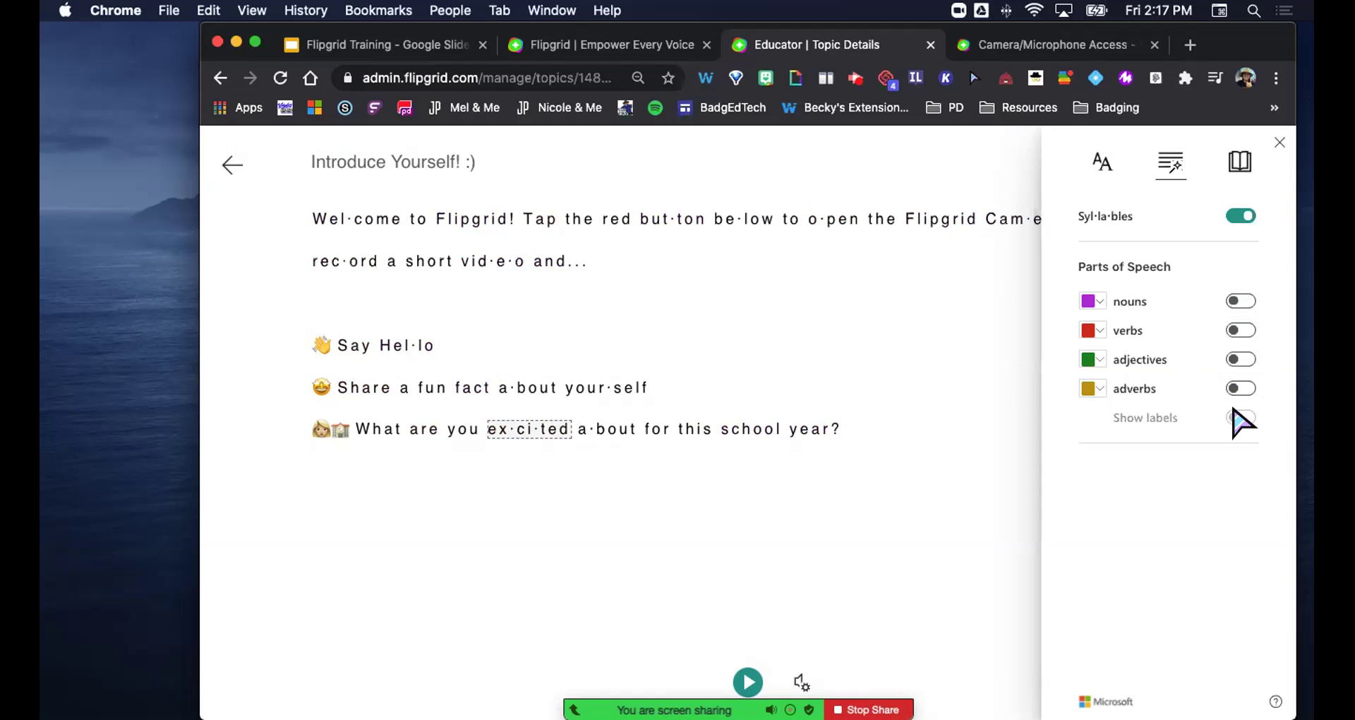
# Turn on one-line Line Focus in the reading preferences and move the focus band up through the text
pyautogui.click(1241, 164)
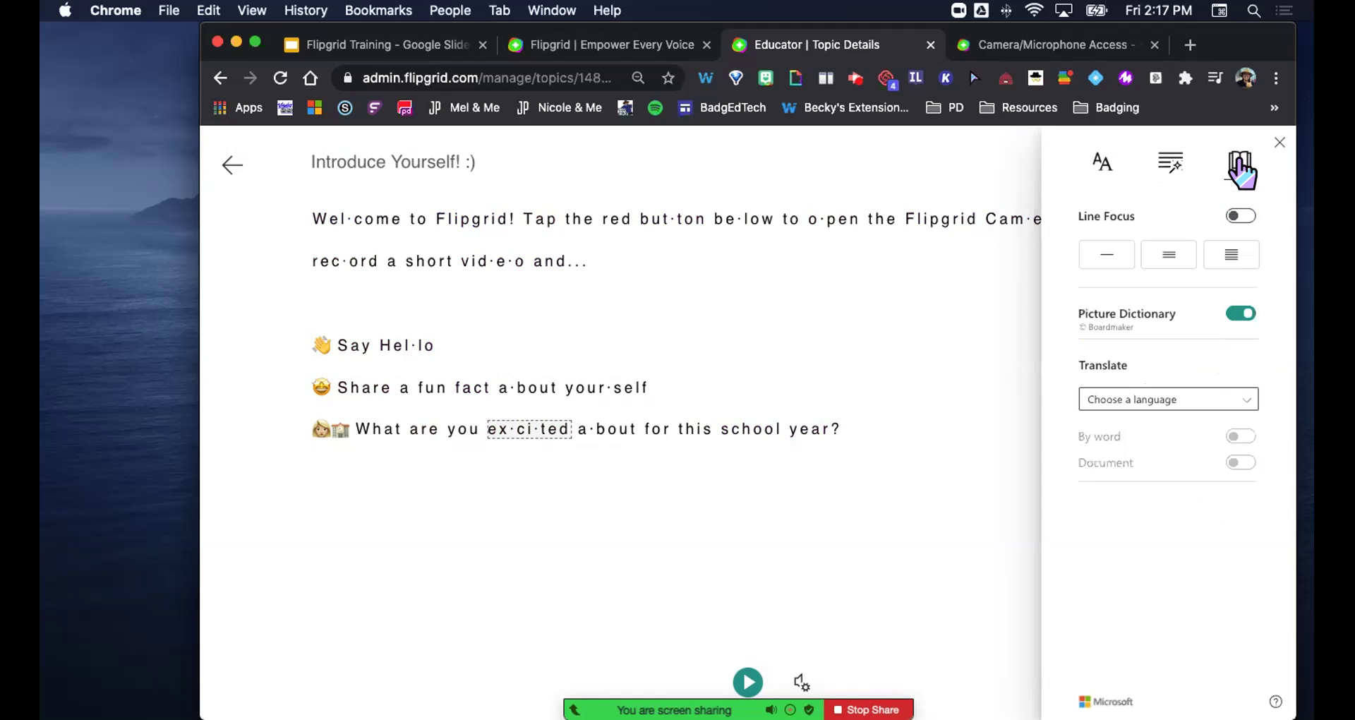
pyautogui.click(1231, 215)
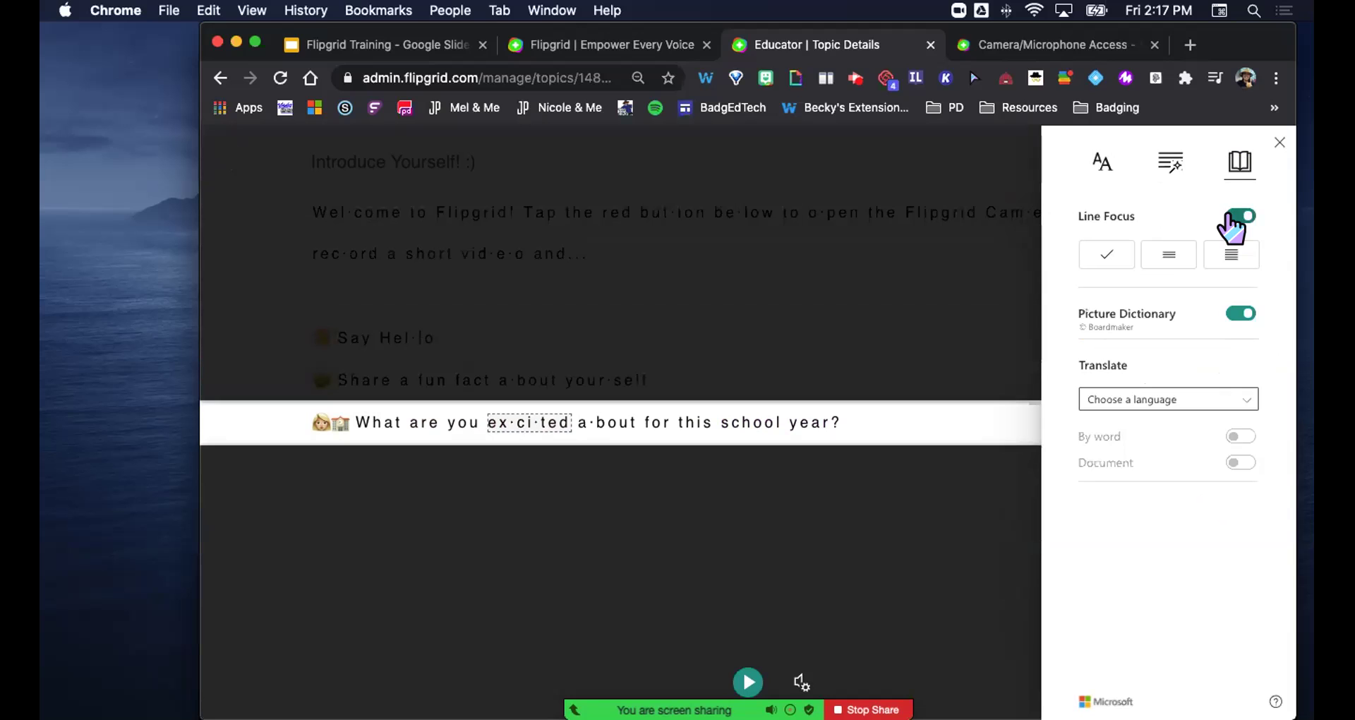
pyautogui.click(694, 342)
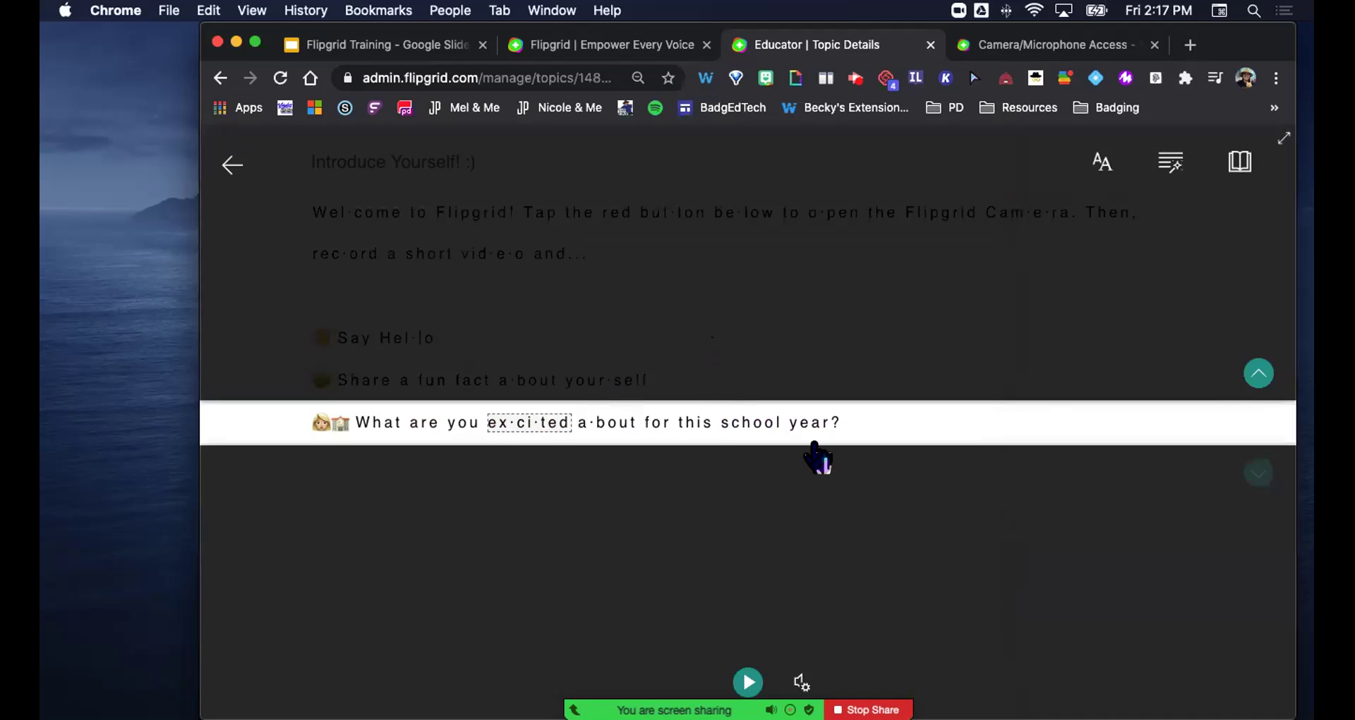
pyautogui.click(1262, 375)
pyautogui.click(1262, 375)
pyautogui.click(1262, 375)
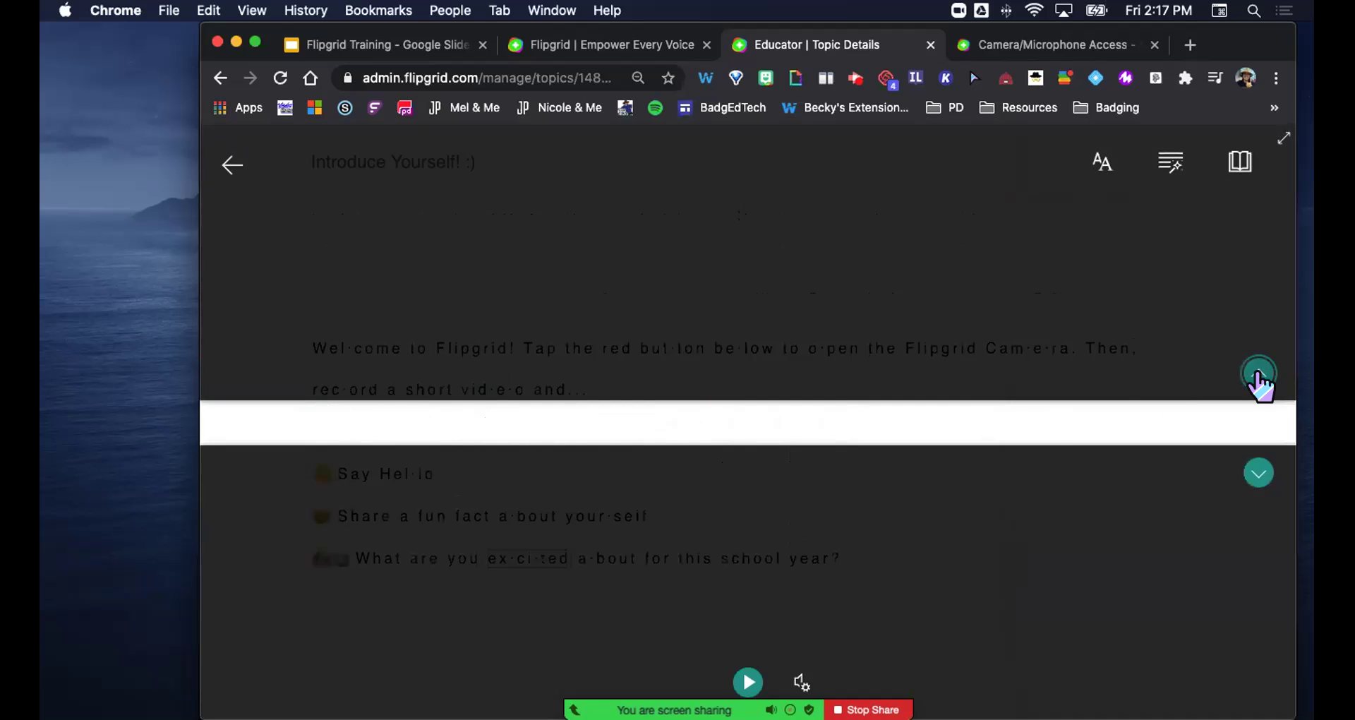
pyautogui.click(1262, 375)
# Switch Line Focus off, turn it back on with three lines, and widen it to five lines
pyautogui.click(1240, 162)
pyautogui.click(1240, 214)
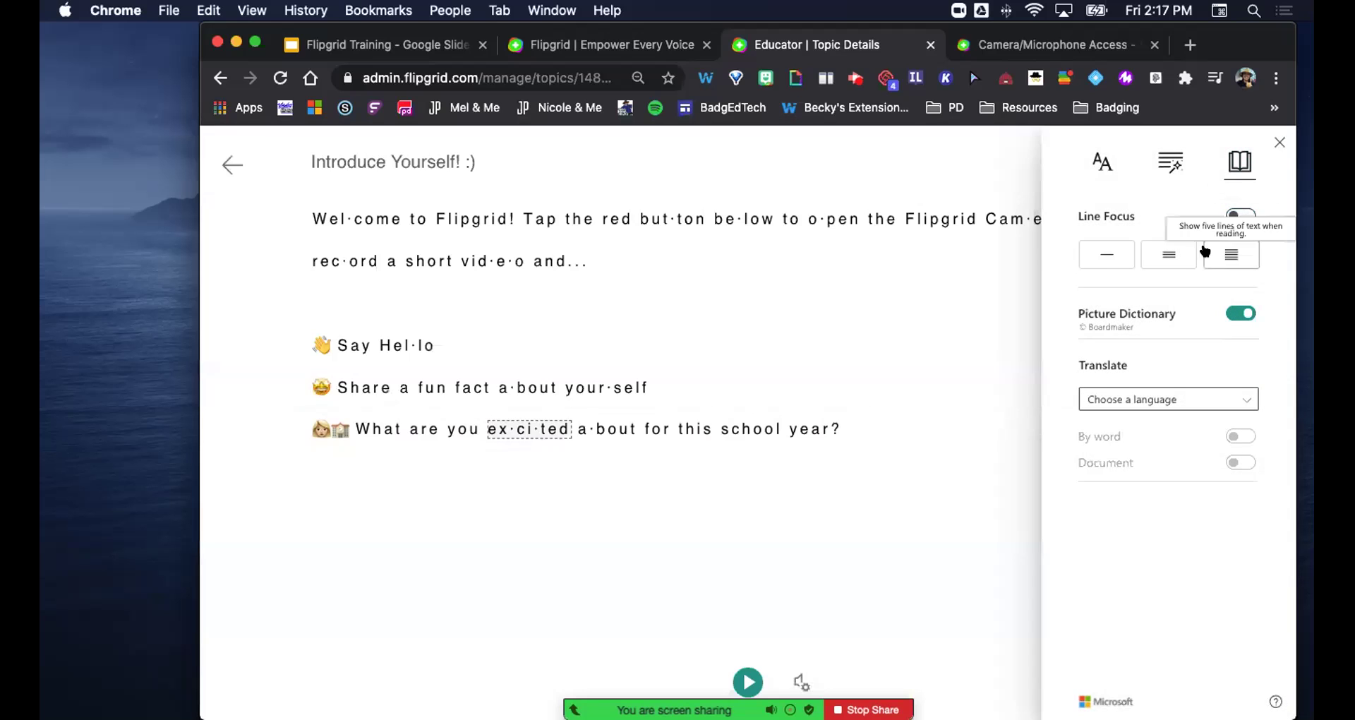
pyautogui.click(1182, 256)
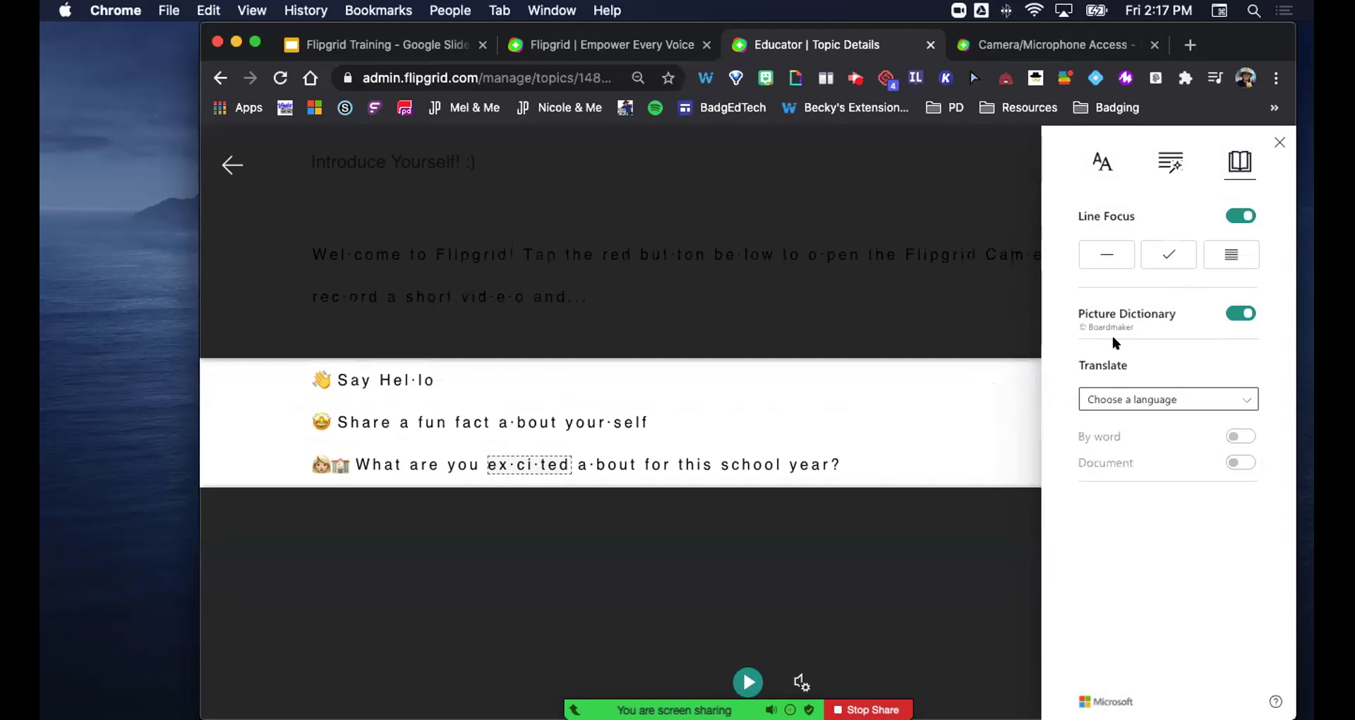
pyautogui.click(1231, 254)
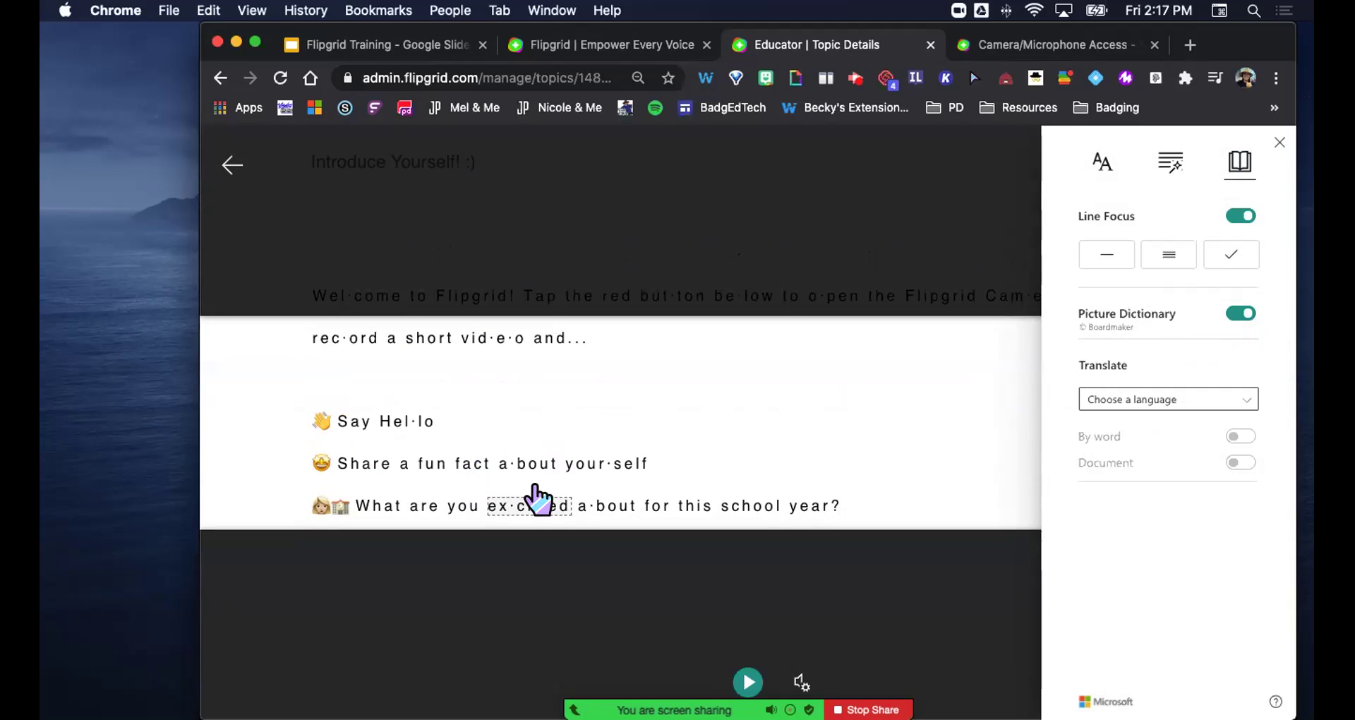
# Look up the words "you", "video", "for" and "this" in the reader text, listening to "you"
pyautogui.click(530, 511)
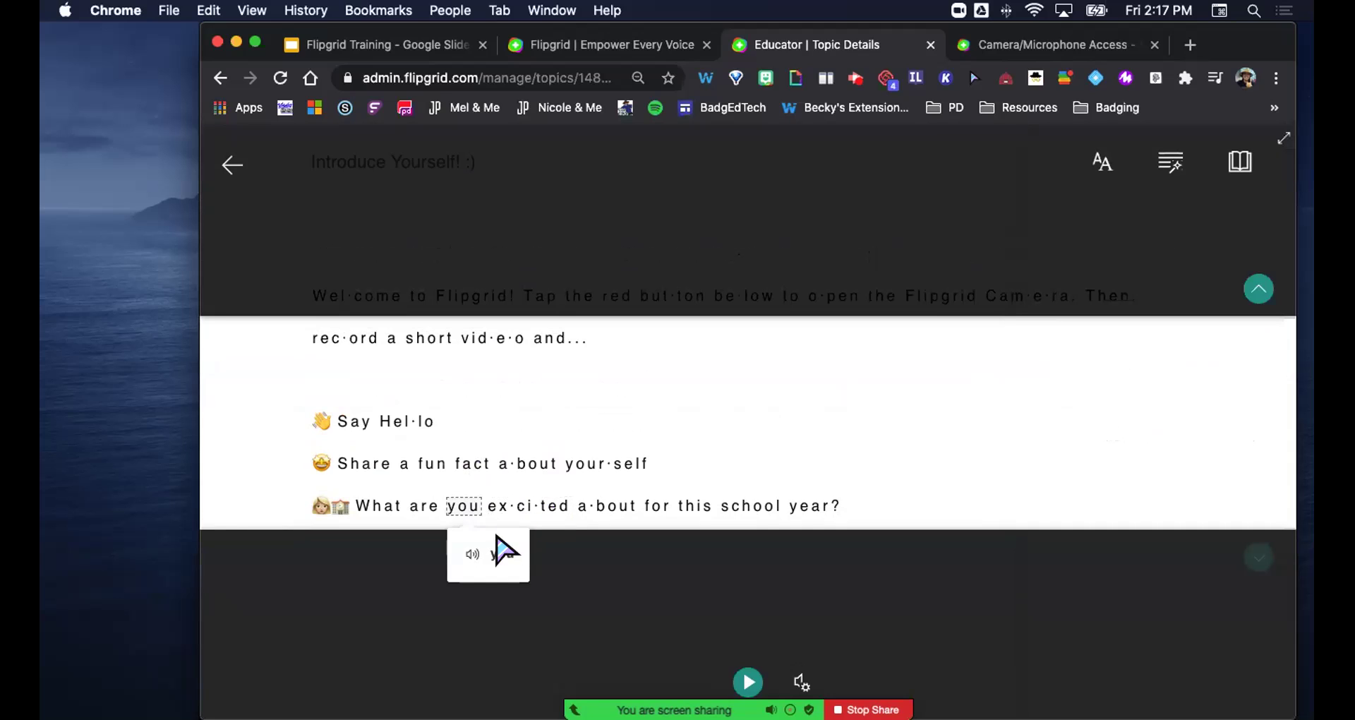
pyautogui.click(472, 555)
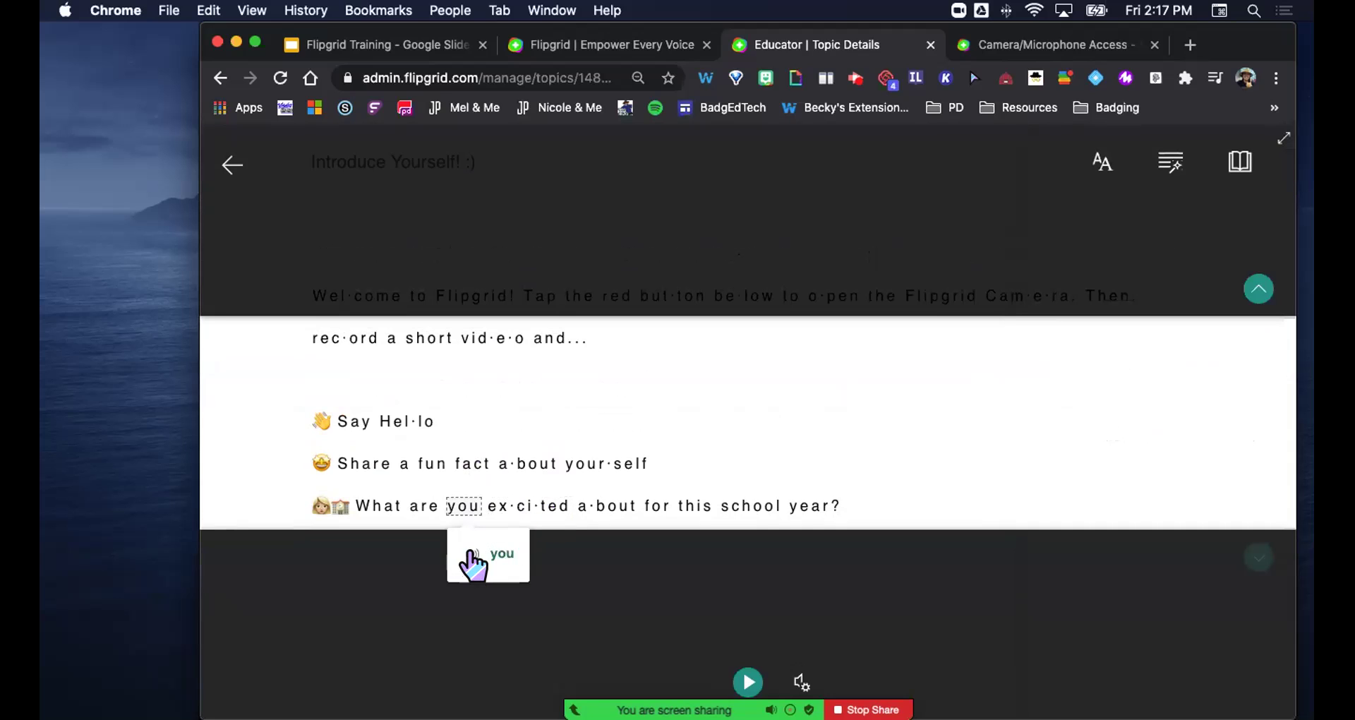
pyautogui.click(1240, 164)
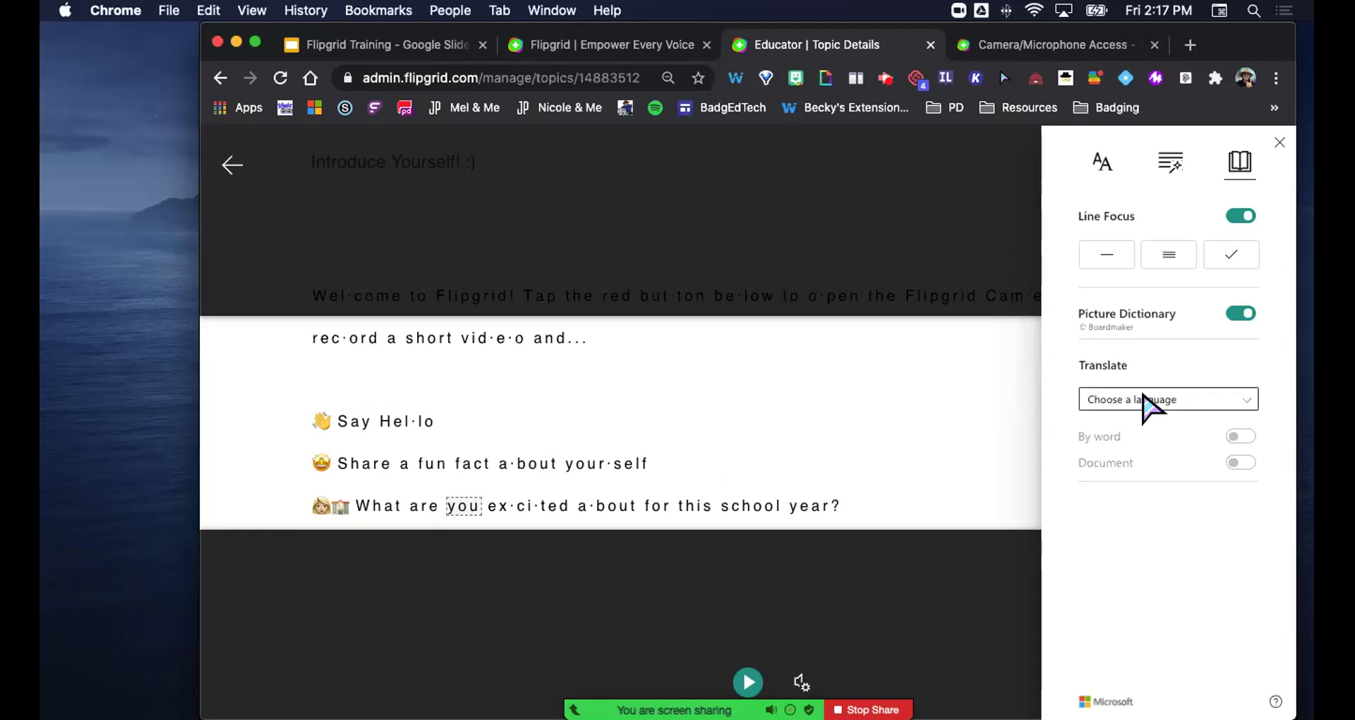
pyautogui.click(494, 341)
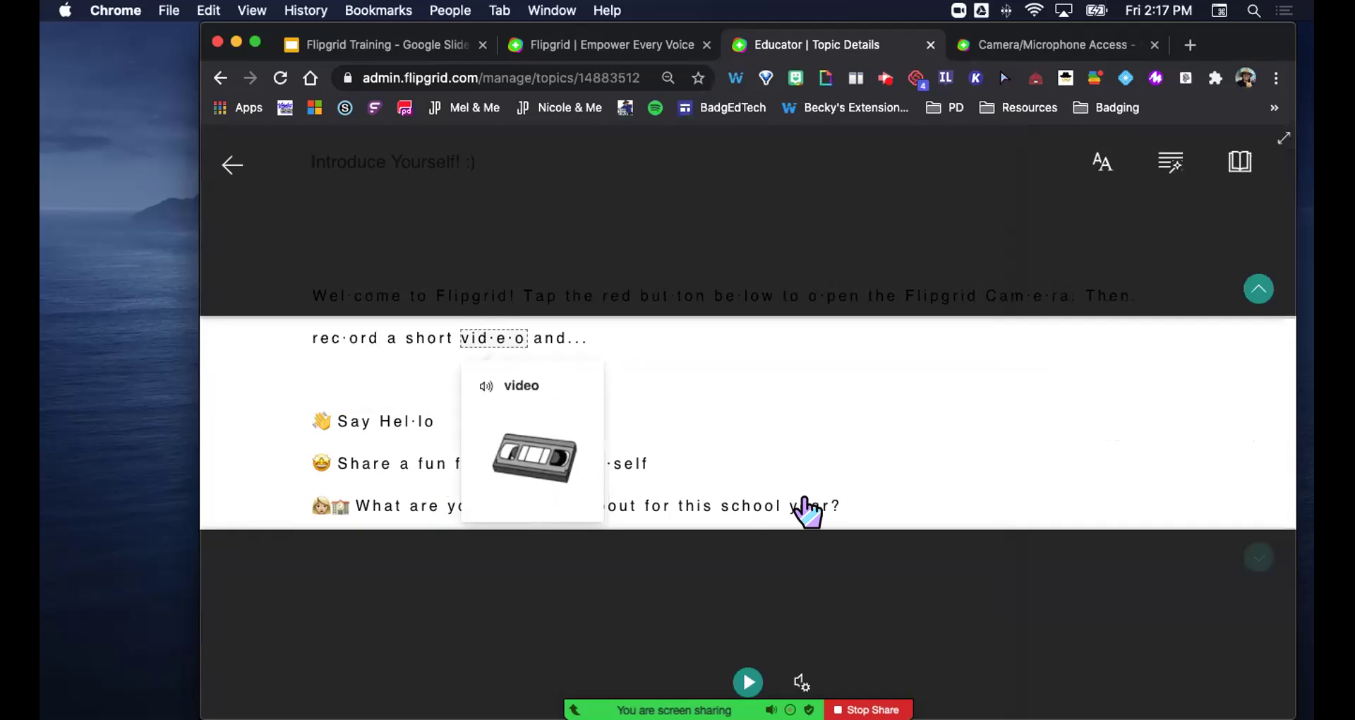
pyautogui.click(840, 515)
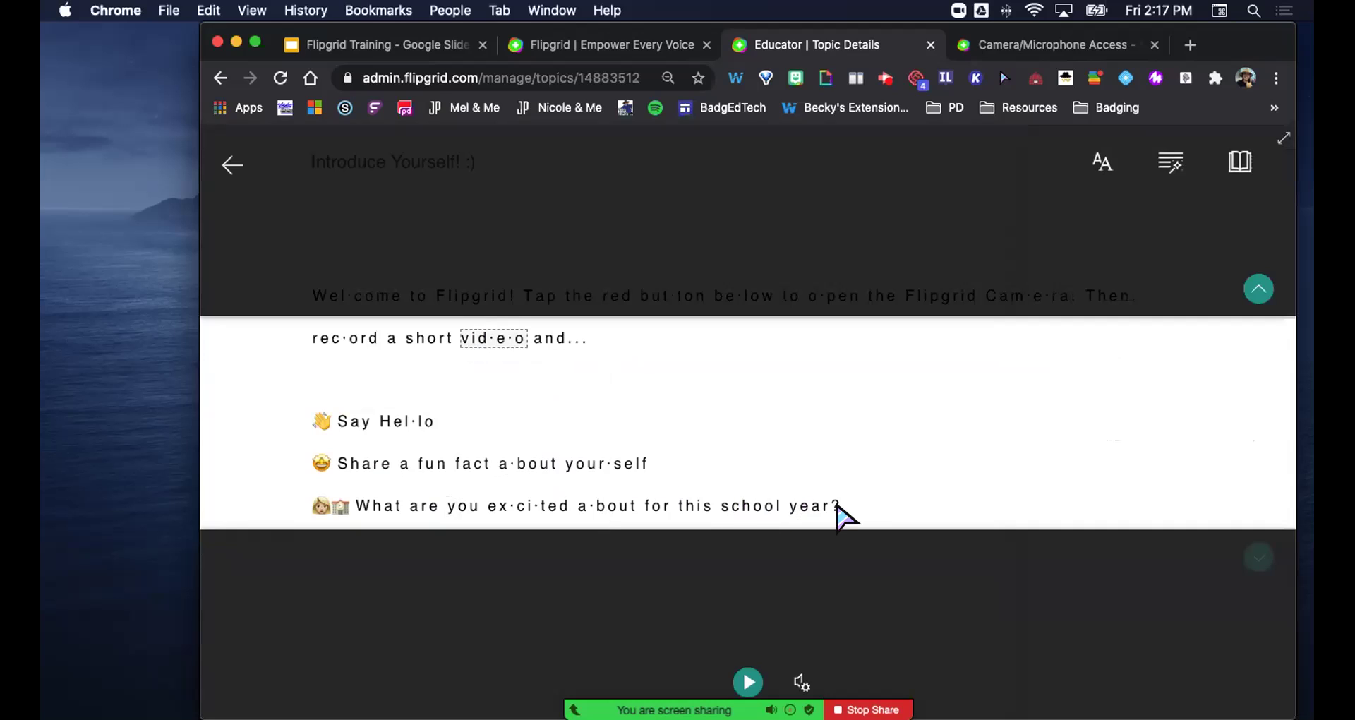
pyautogui.click(658, 505)
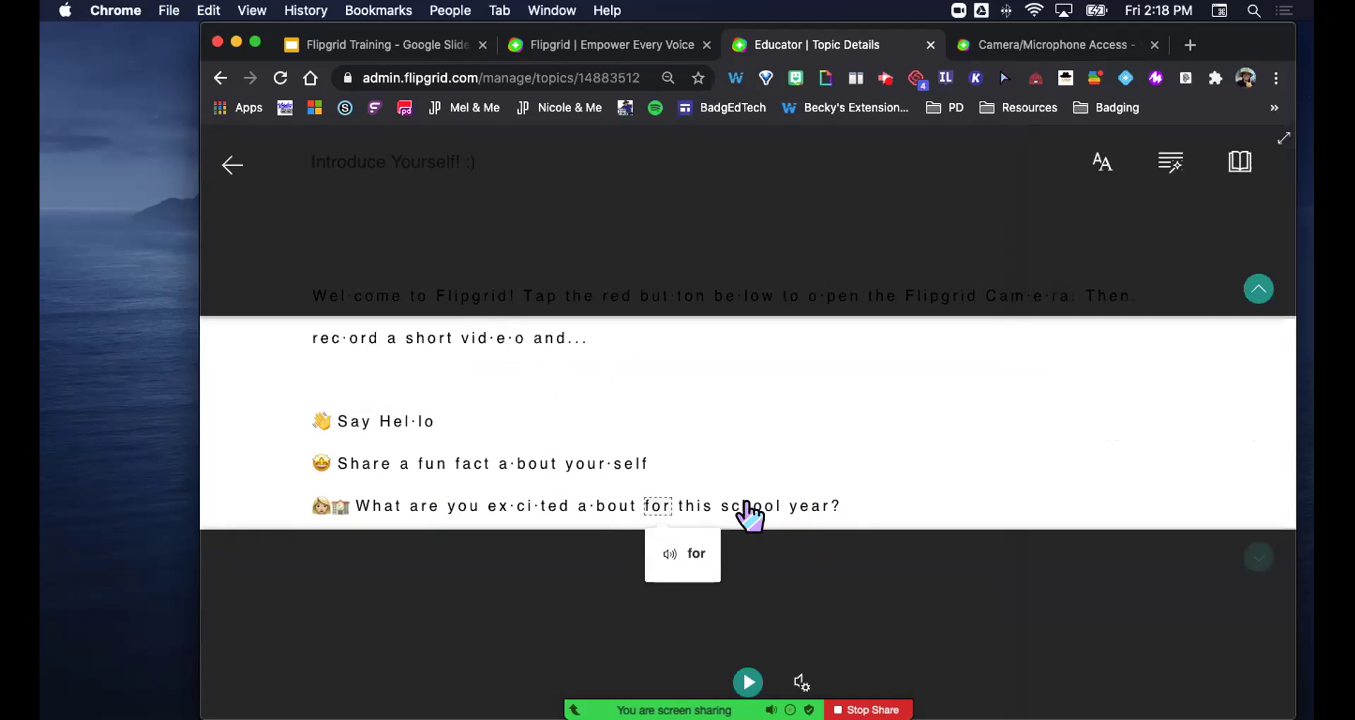
pyautogui.click(717, 506)
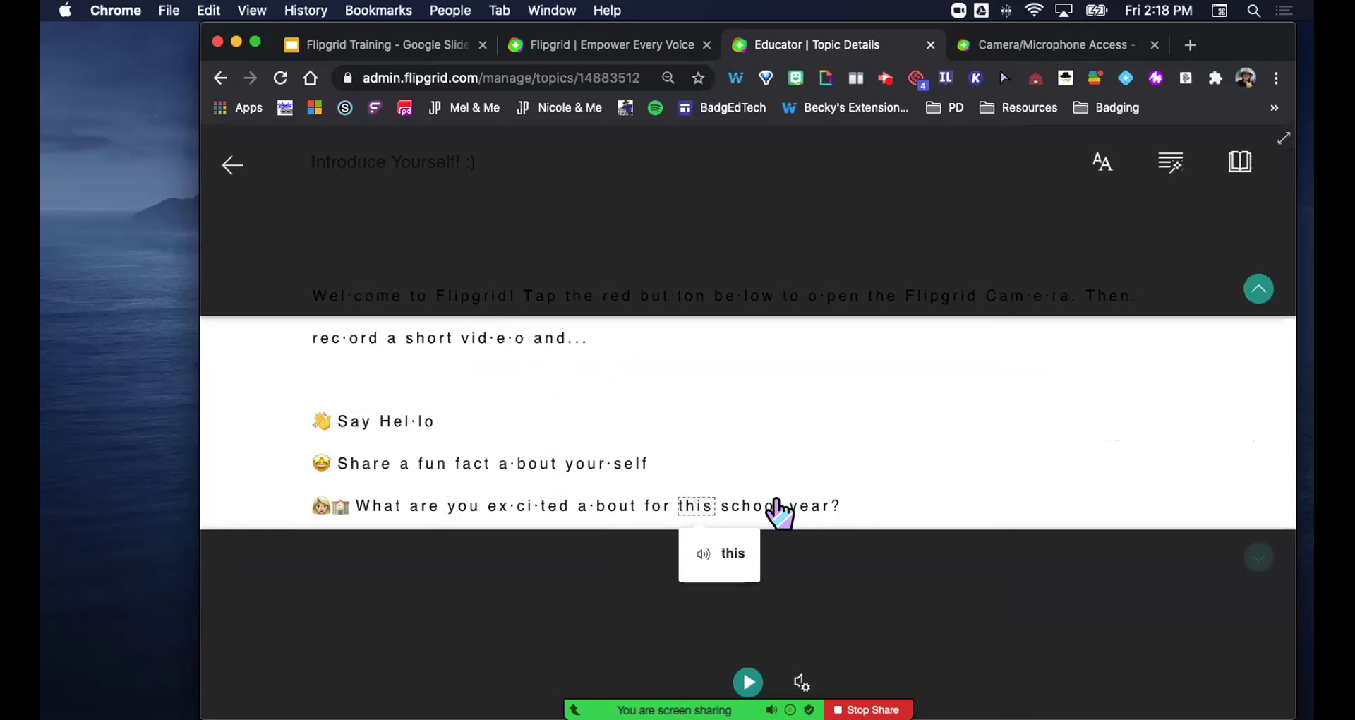
# Set the reader's translation language to Spanish (Mexico) and translate the whole document
pyautogui.click(1241, 168)
pyautogui.click(1227, 406)
pyautogui.scroll(-10, 1104, 532)
pyautogui.scroll(-10, 1147, 564)
pyautogui.scroll(2, 1143, 559)
pyautogui.click(1186, 563)
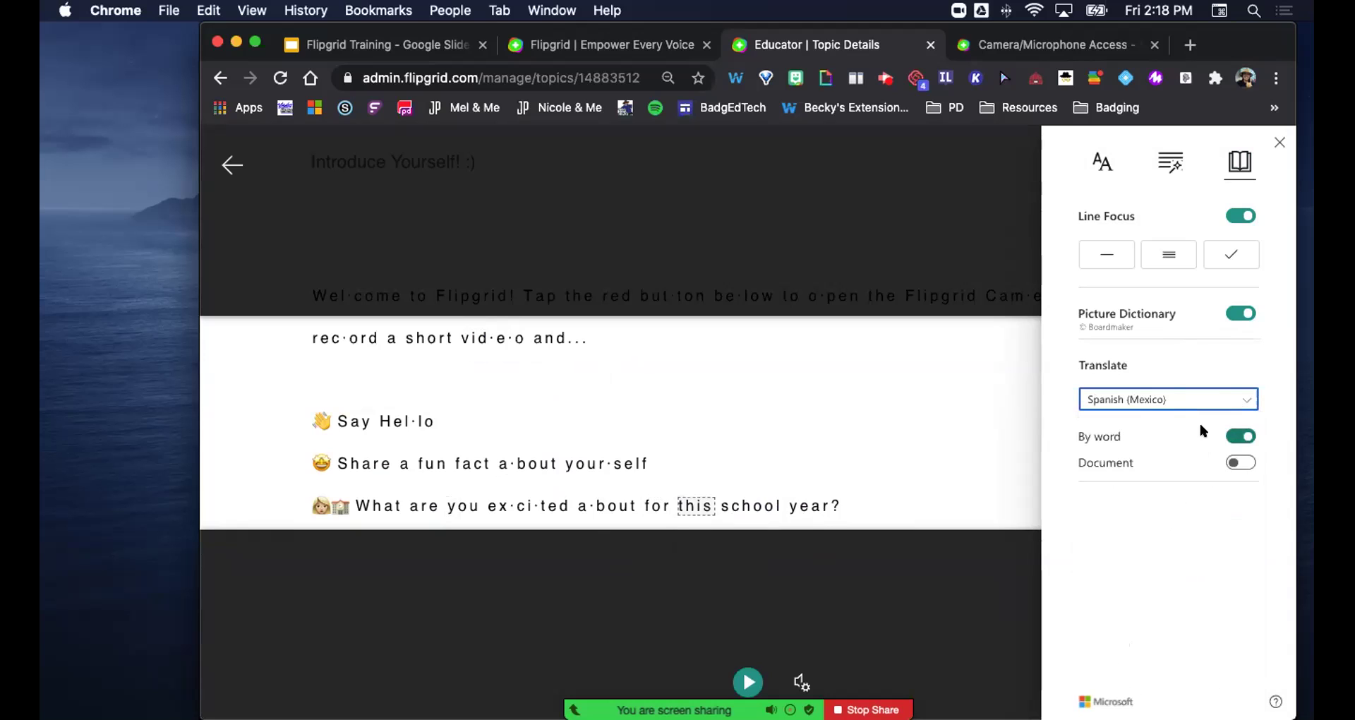
pyautogui.click(1233, 465)
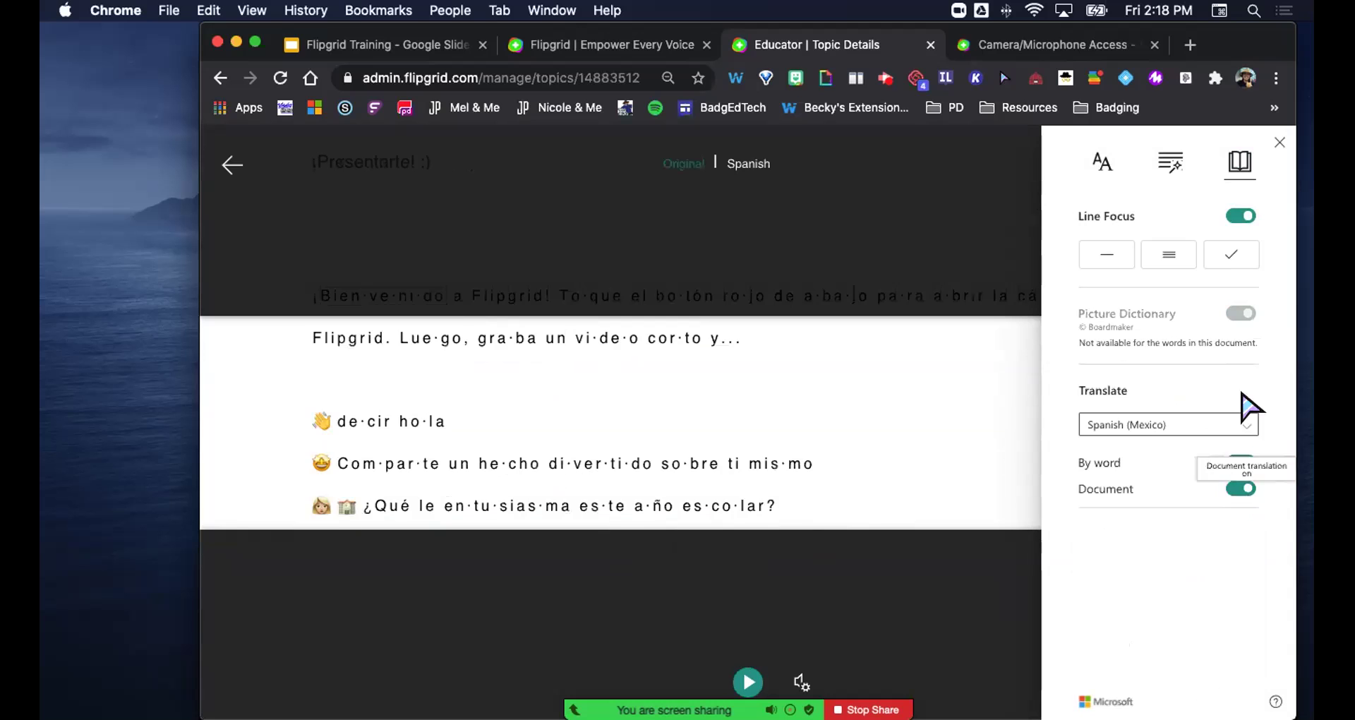
# Turn off Line Focus in the reading preferences and return to the full translated text
pyautogui.click(1275, 143)
pyautogui.click(1238, 163)
pyautogui.click(1240, 216)
pyautogui.click(1278, 143)
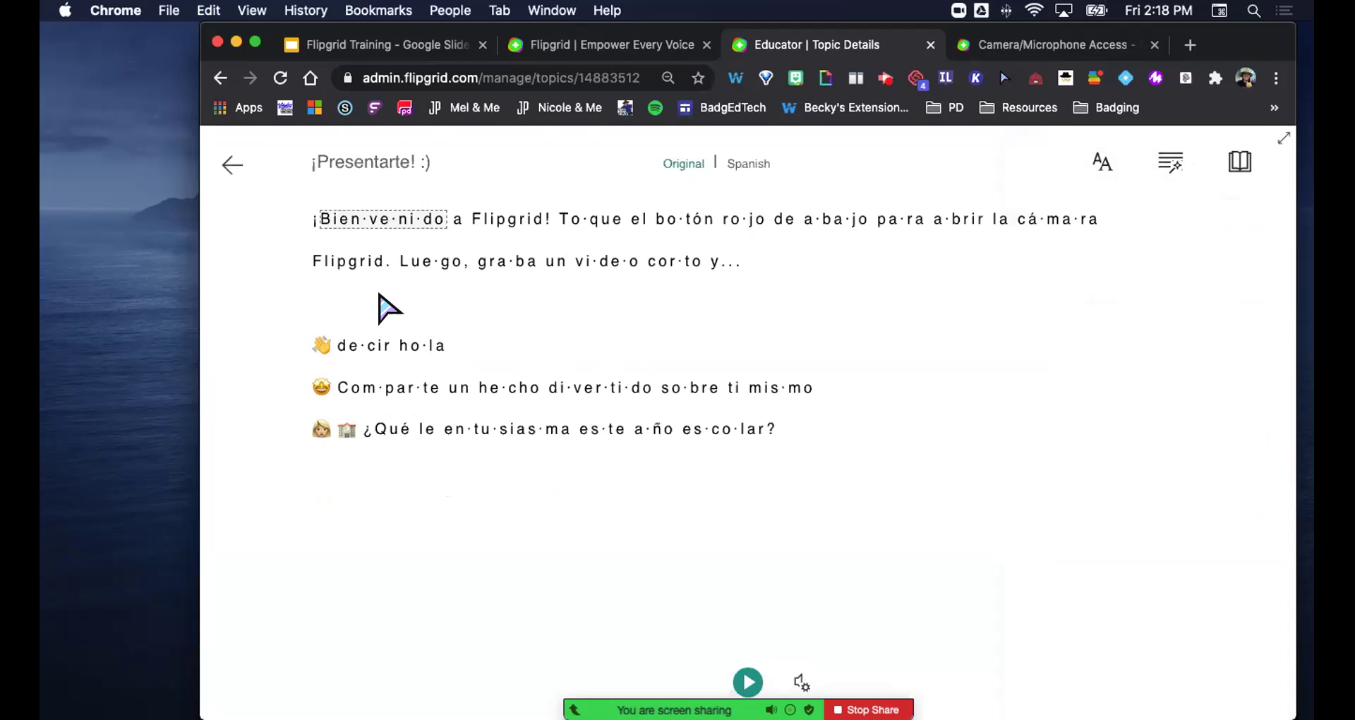
# Look up "Bienvenido", "botón" and "abajo" in the Spanish text and listen to their pronunciations
pyautogui.click(400, 220)
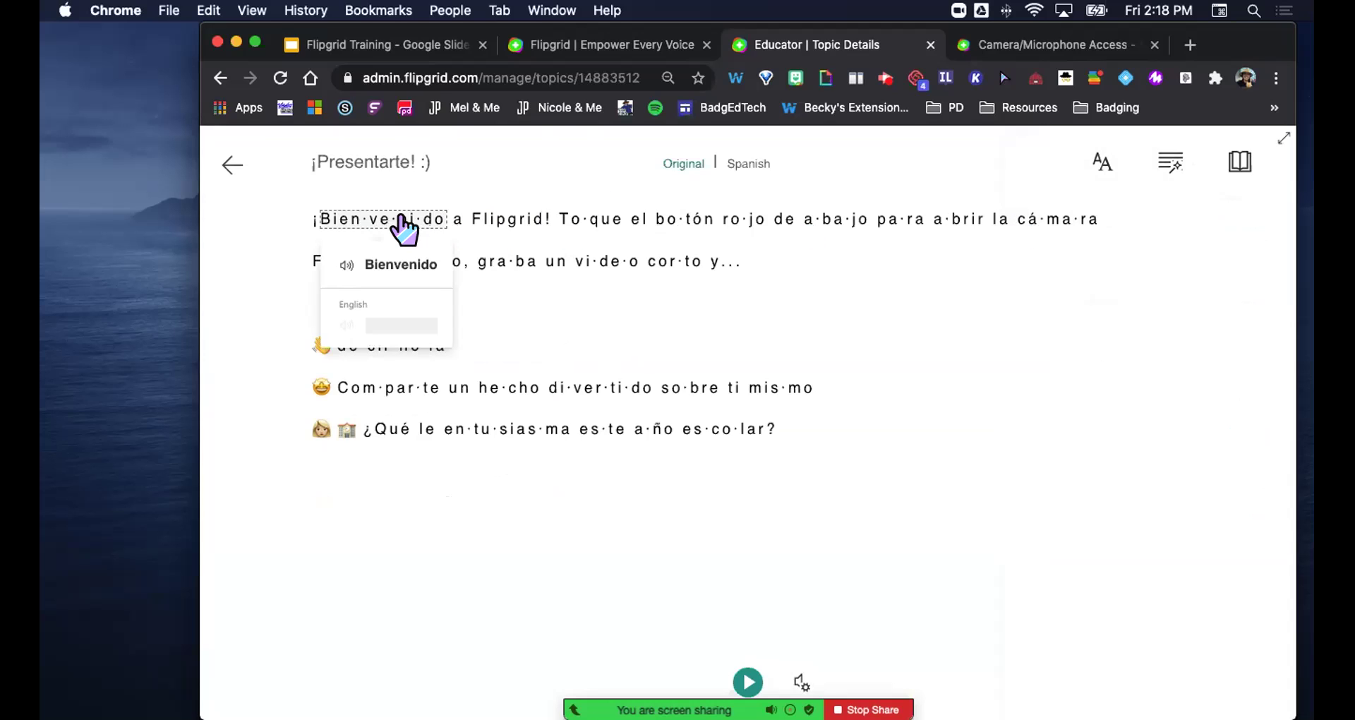
pyautogui.click(343, 266)
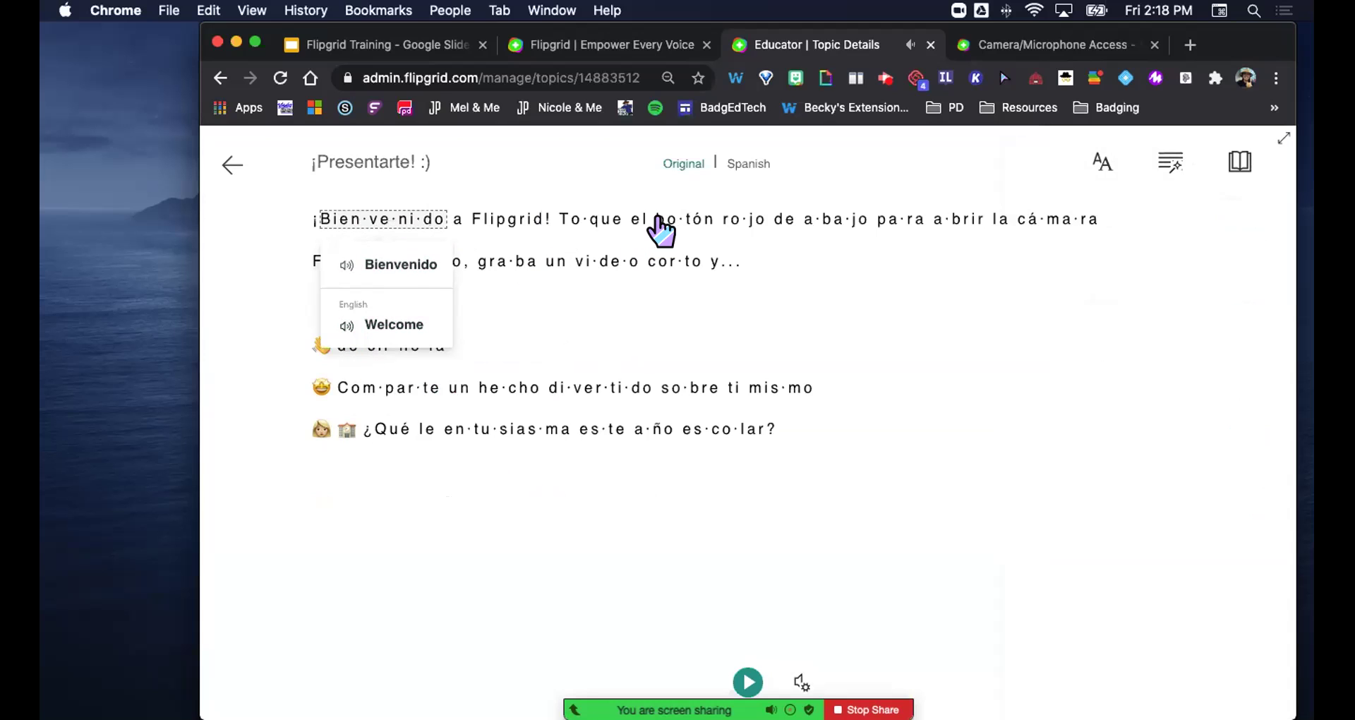
pyautogui.click(683, 219)
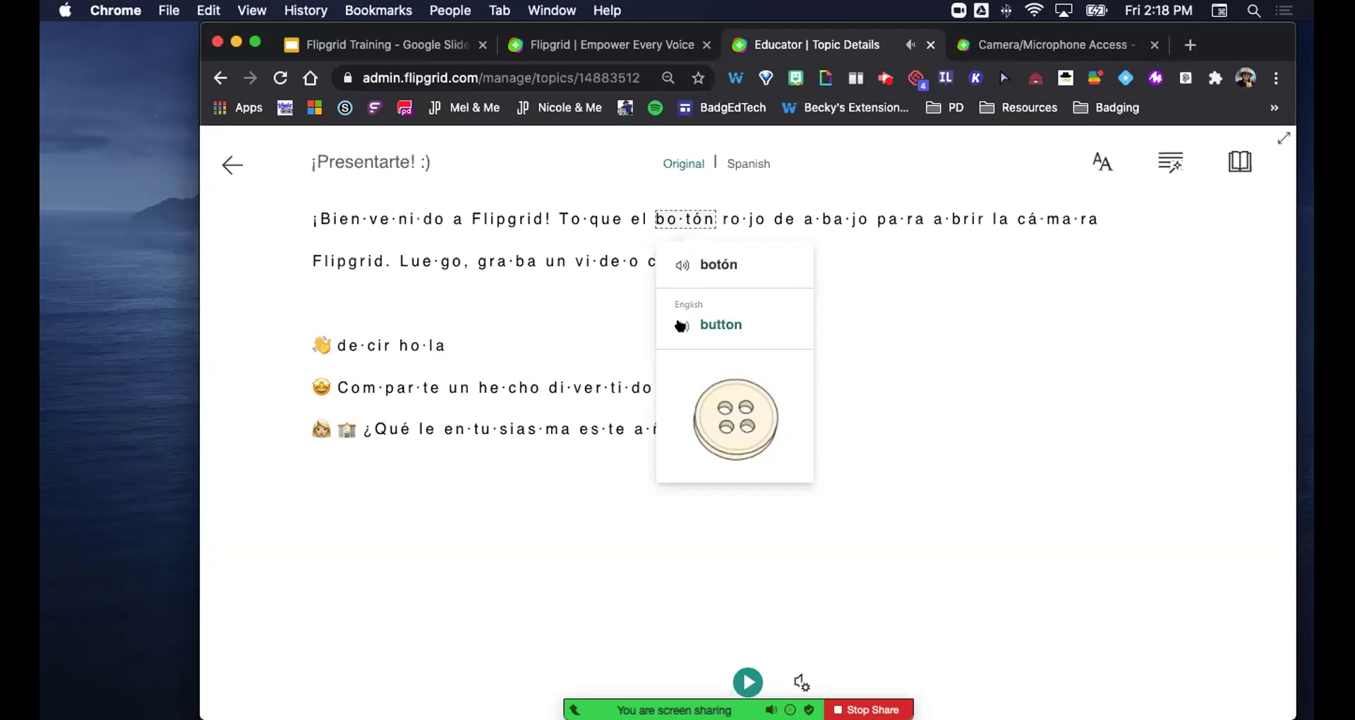
pyautogui.click(810, 220)
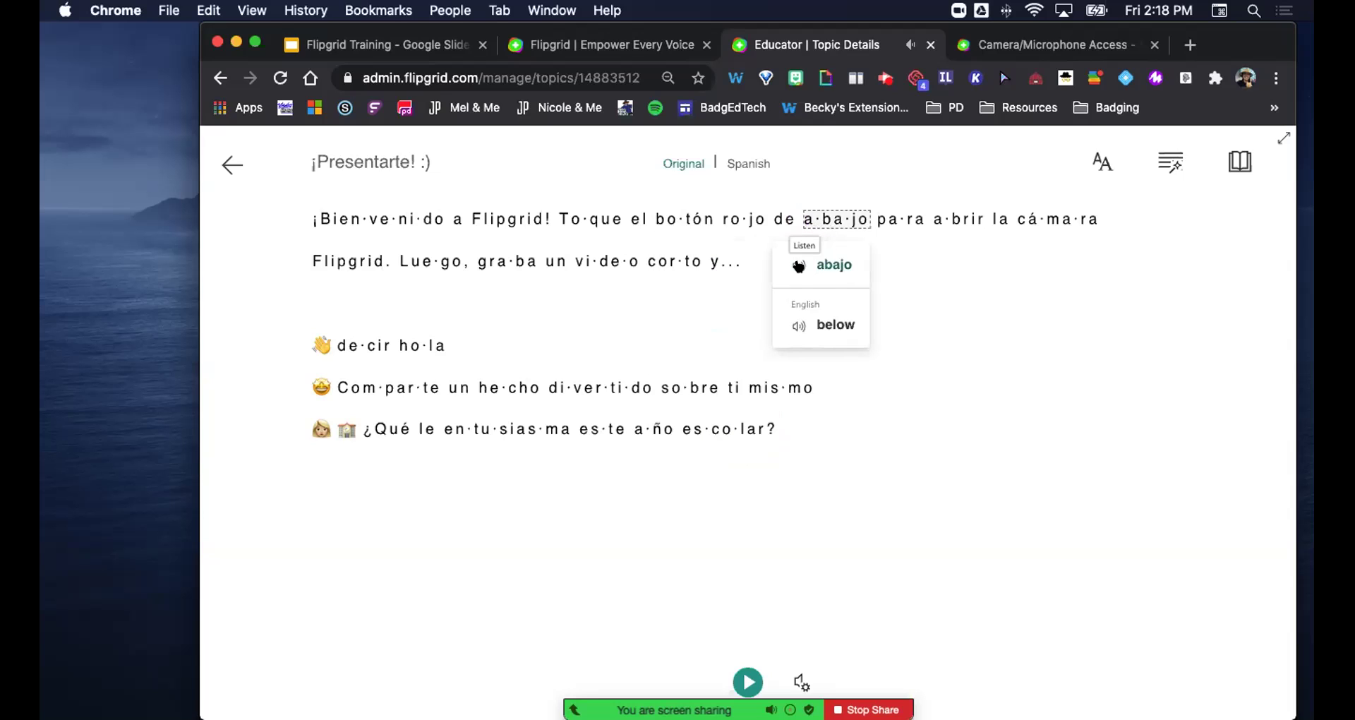
pyautogui.click(797, 327)
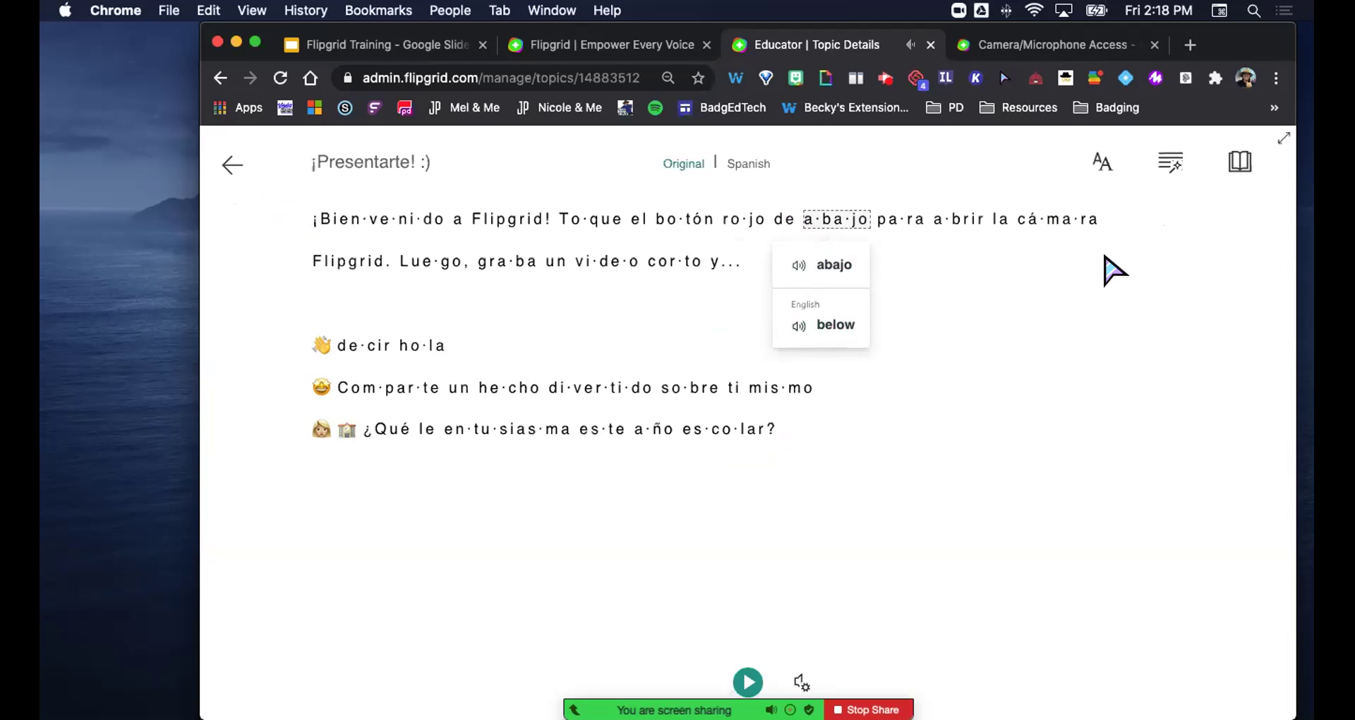
# Exit the Immersive Reader and go to the Responses list of the Introduce Yourself! topic
pyautogui.click(226, 175)
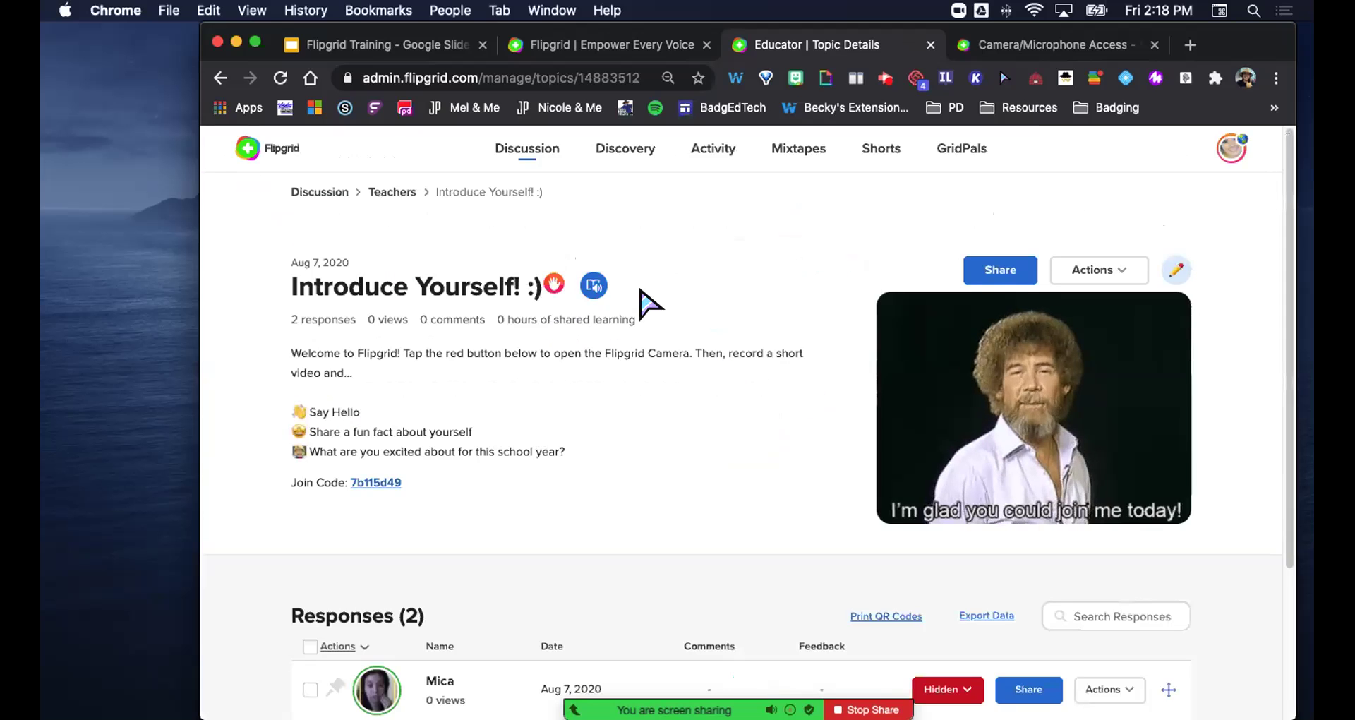
pyautogui.scroll(-1, 649, 437)
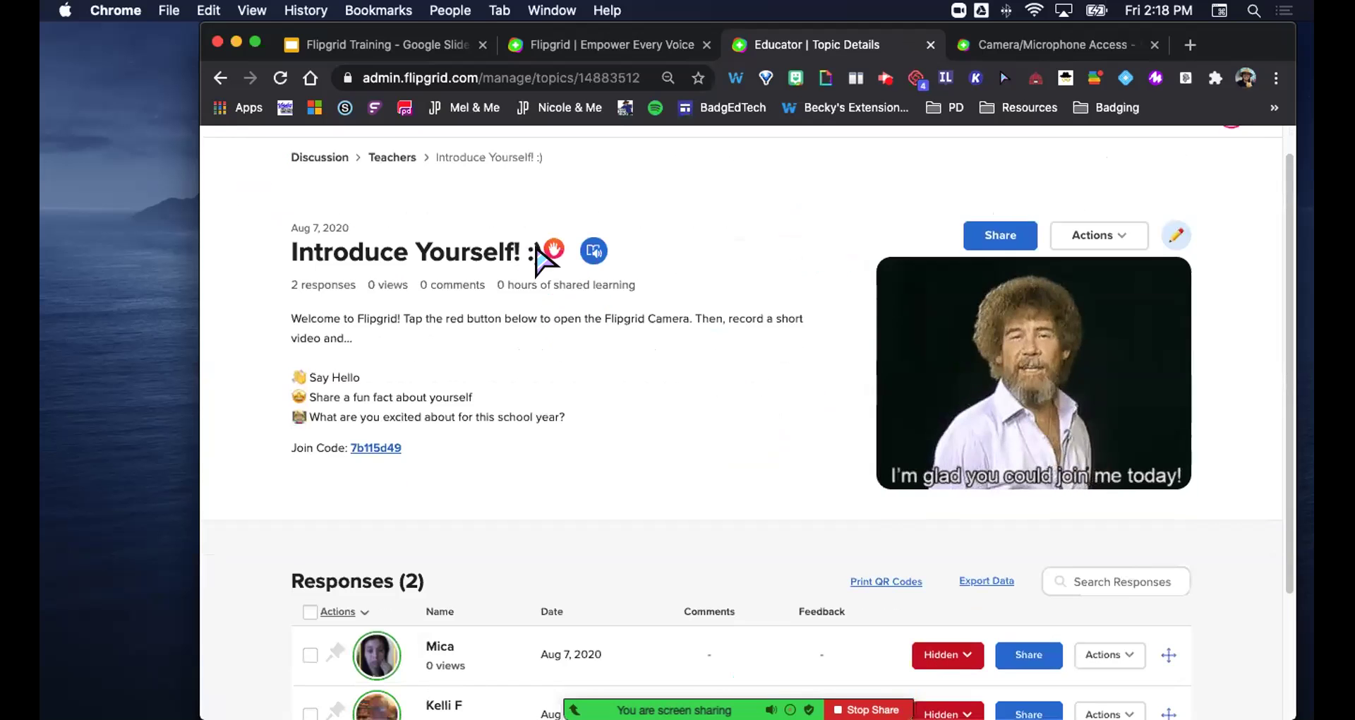
pyautogui.scroll(-1, 585, 292)
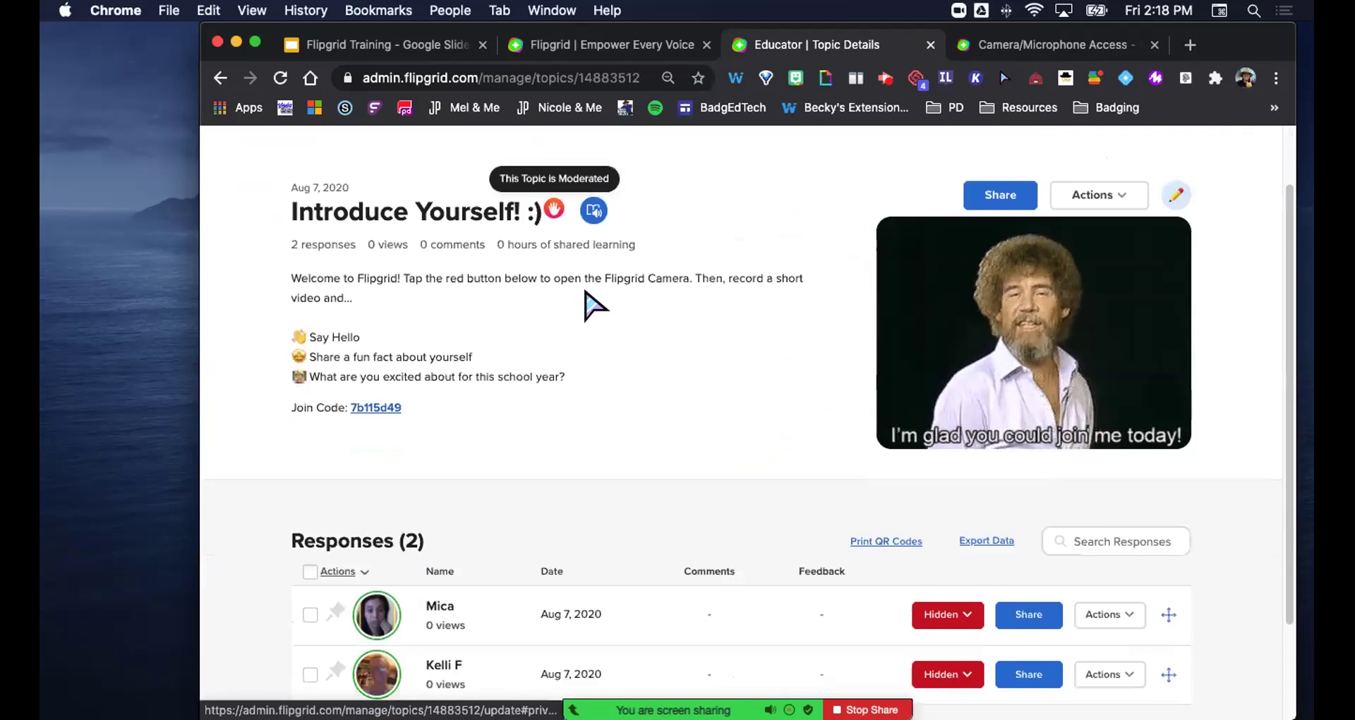
pyautogui.scroll(-3, 642, 360)
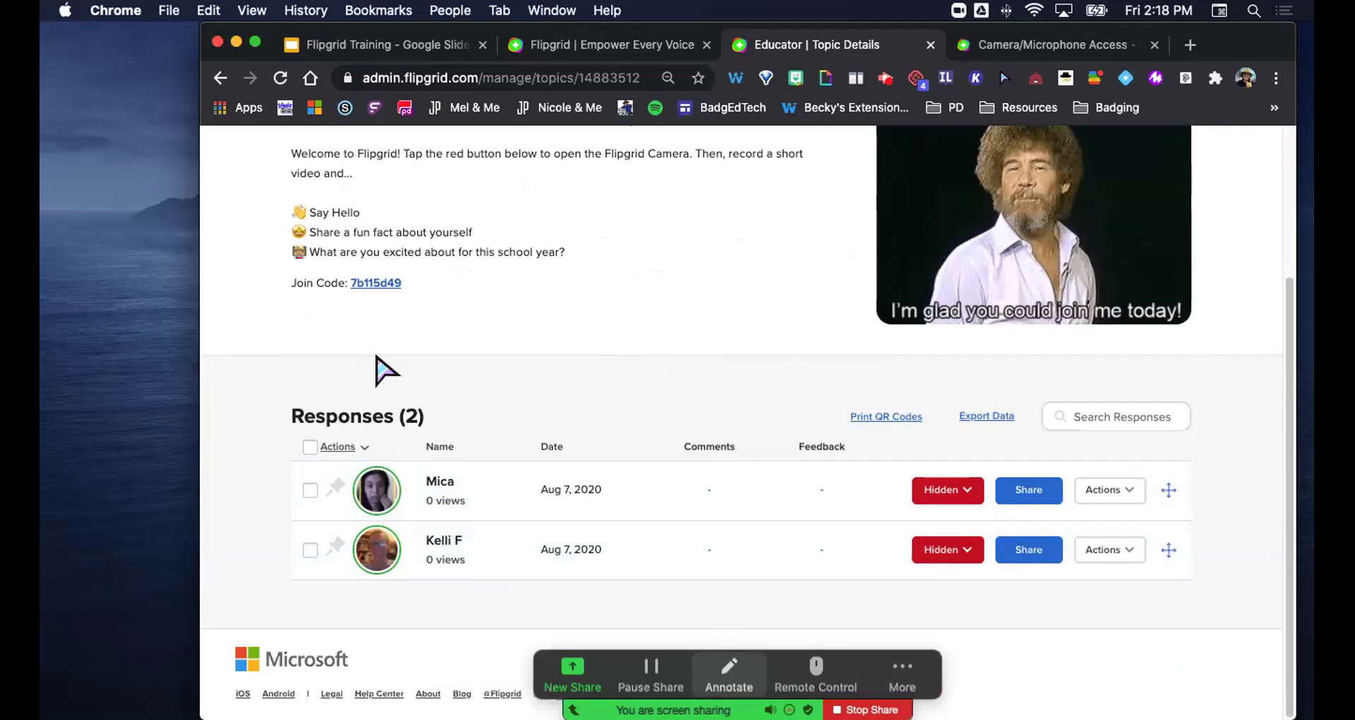
# Set the first response's status to Active and return it to Hidden
pyautogui.click(949, 494)
pyautogui.click(950, 538)
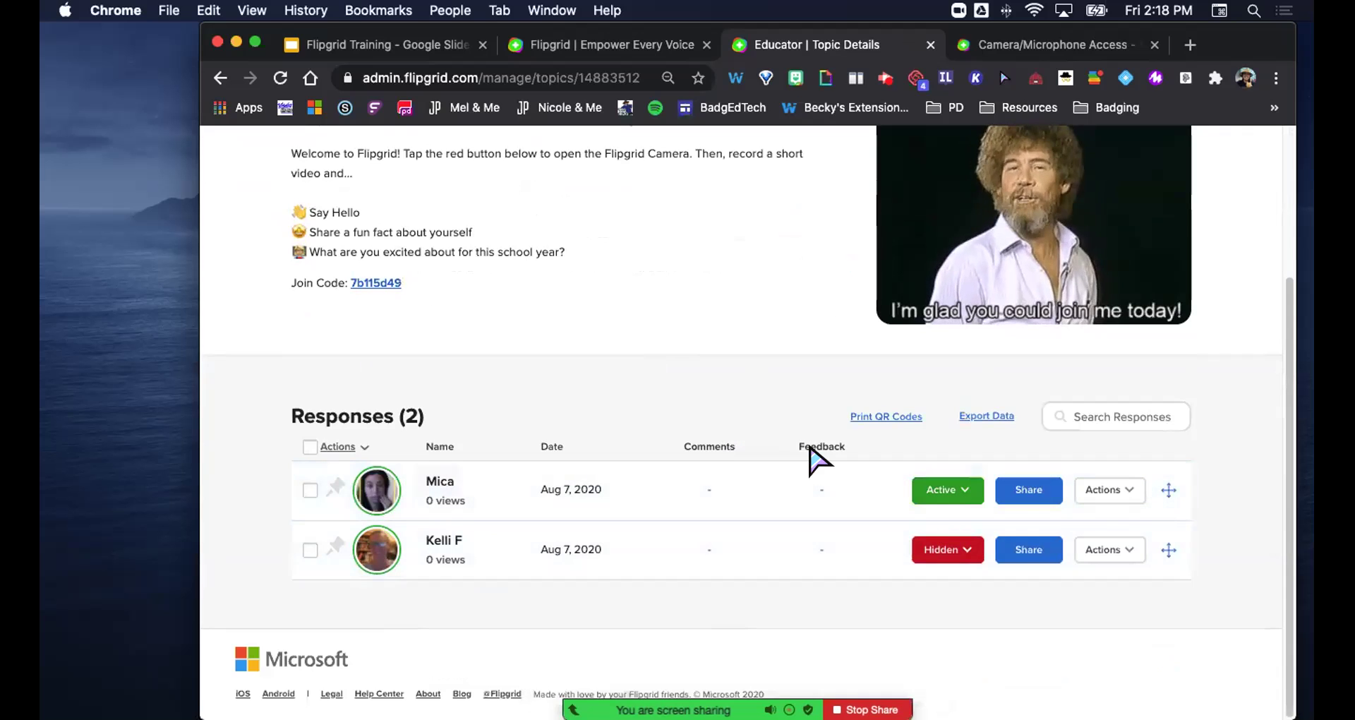
pyautogui.click(925, 496)
pyautogui.click(929, 542)
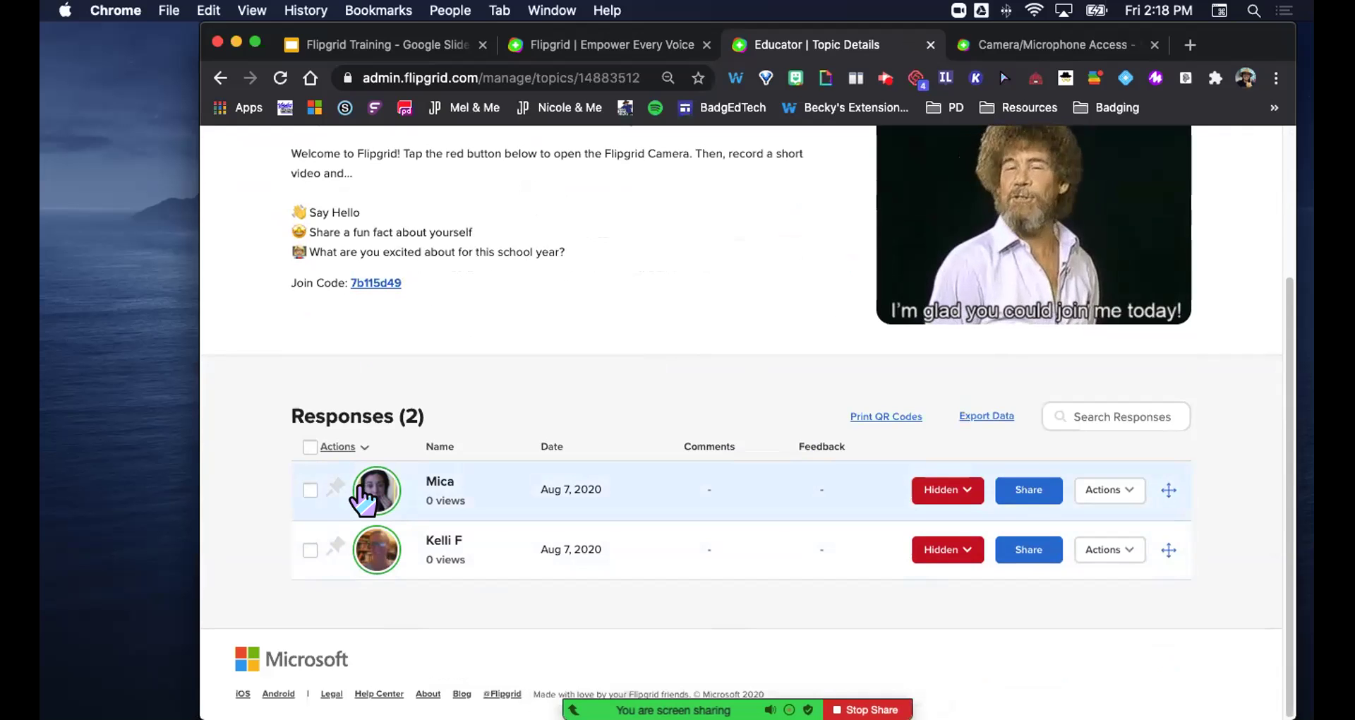
# Open the first response and play its video, and move on to watch the next response's video
pyautogui.click(363, 499)
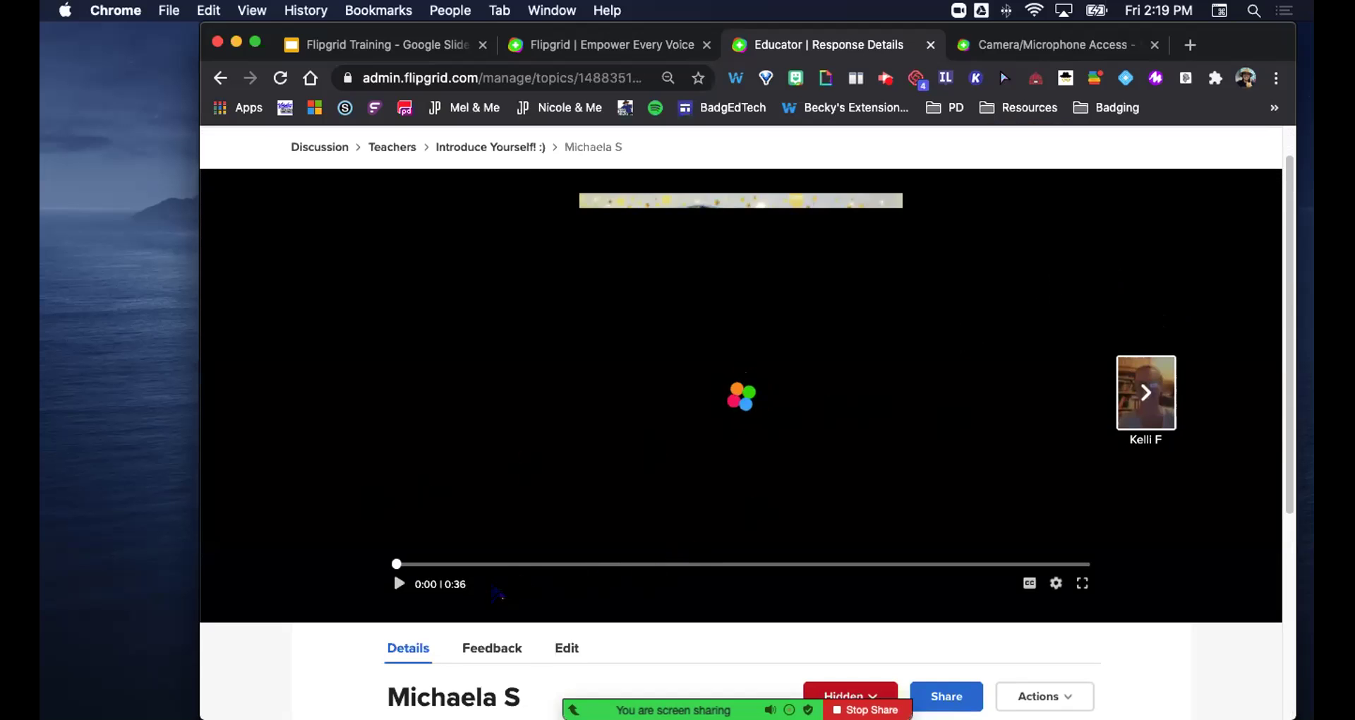
pyautogui.click(400, 583)
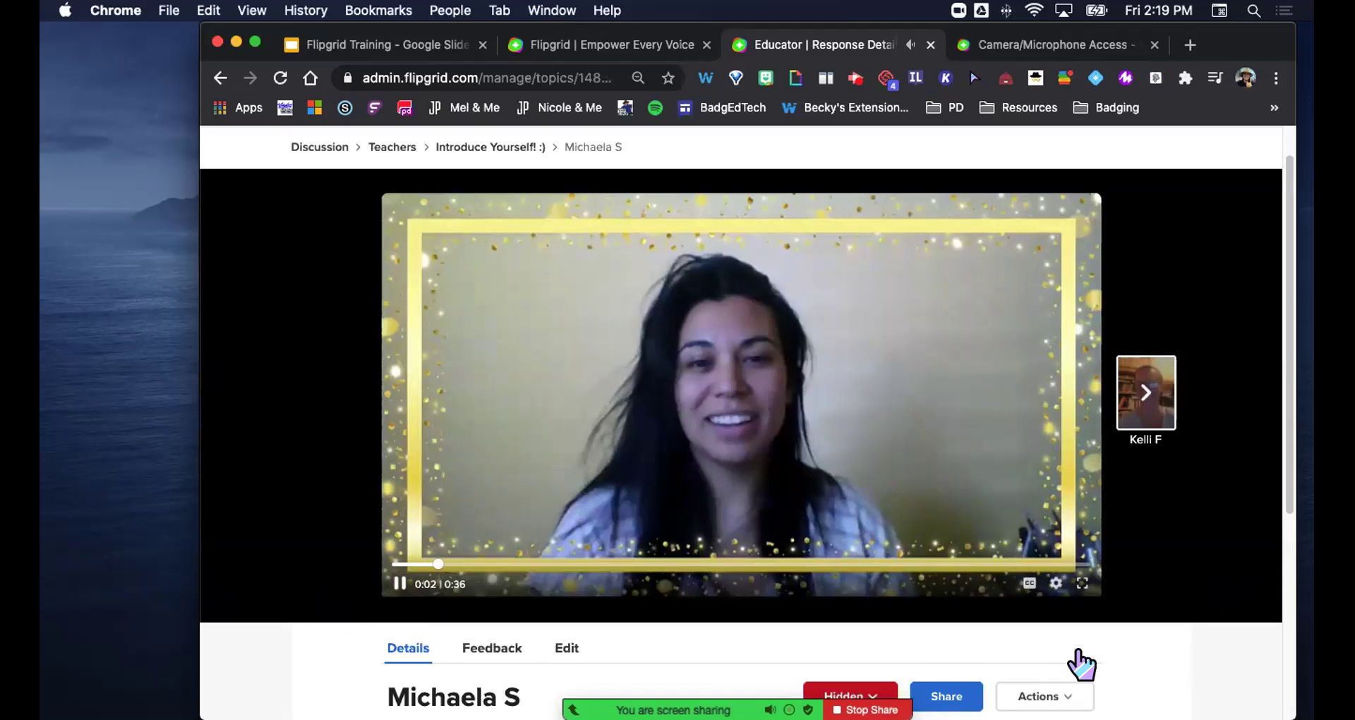
pyautogui.scroll(-3, 1079, 663)
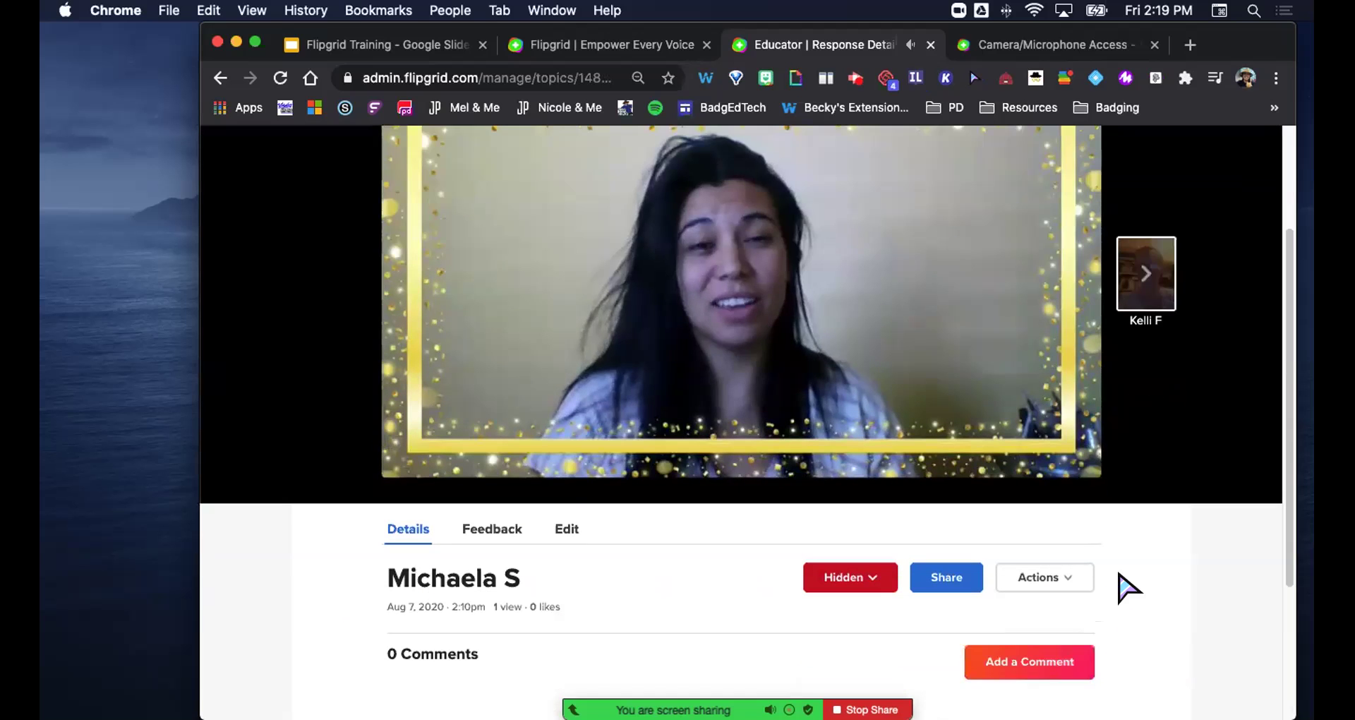
pyautogui.scroll(1, 1122, 589)
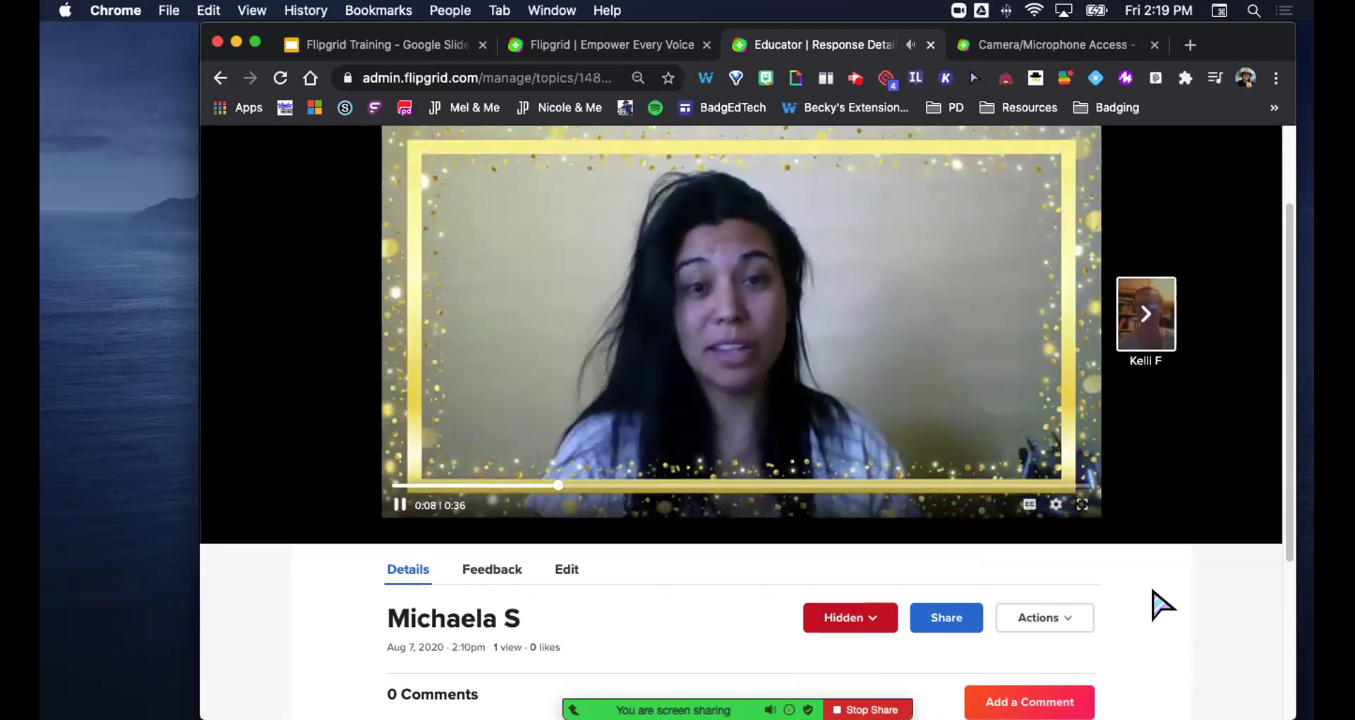
pyautogui.scroll(1, 1163, 604)
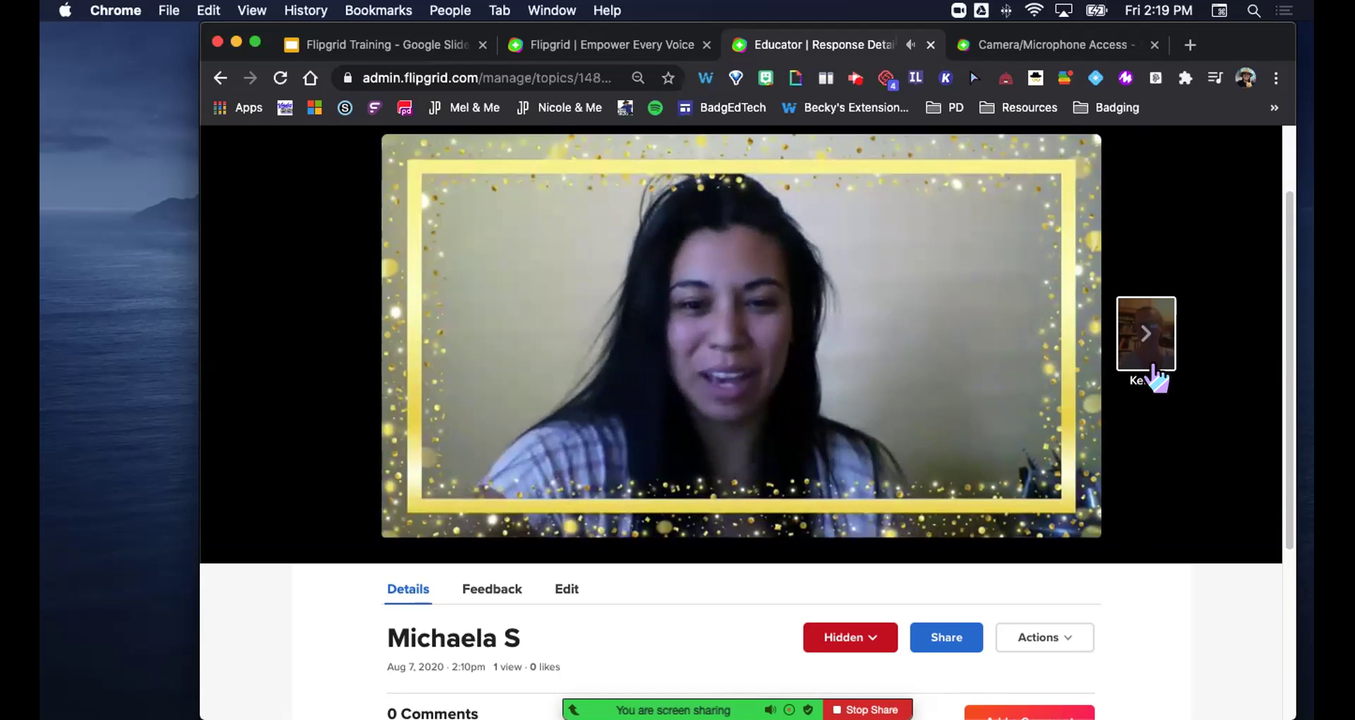
pyautogui.click(1144, 332)
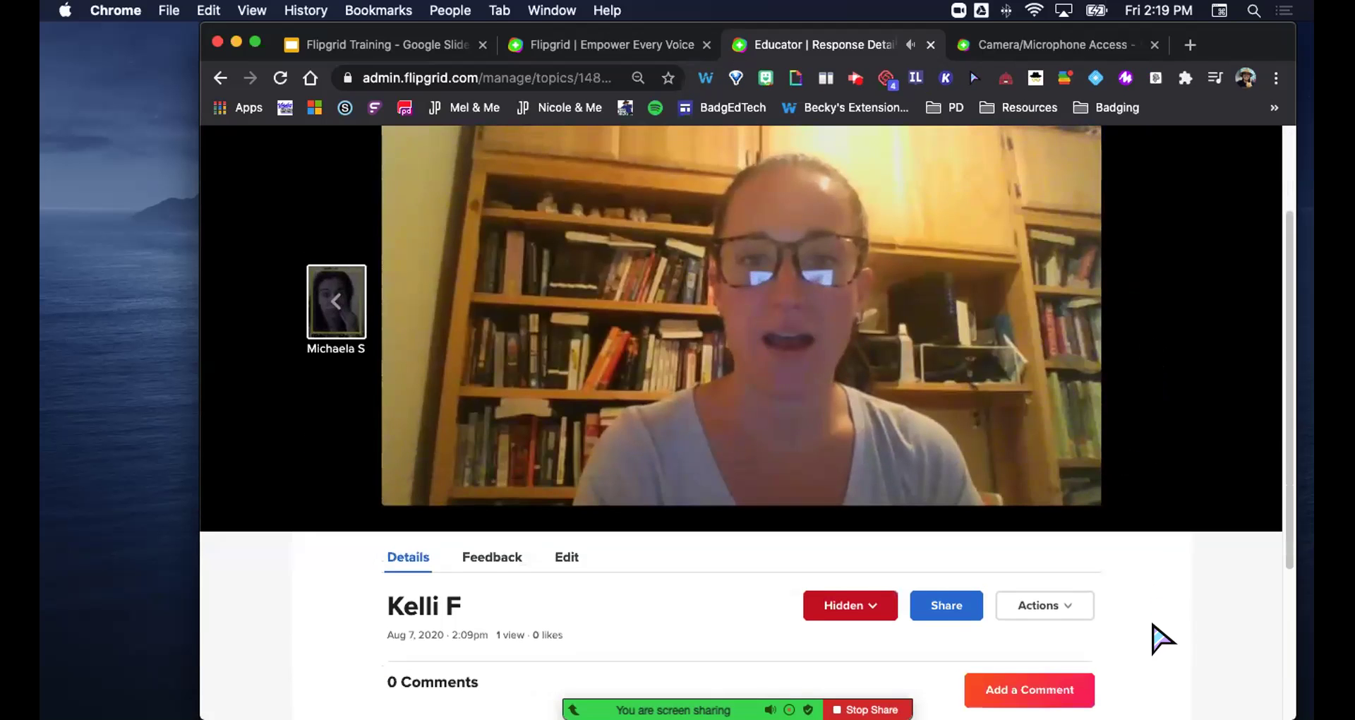
pyautogui.scroll(2, 1205, 626)
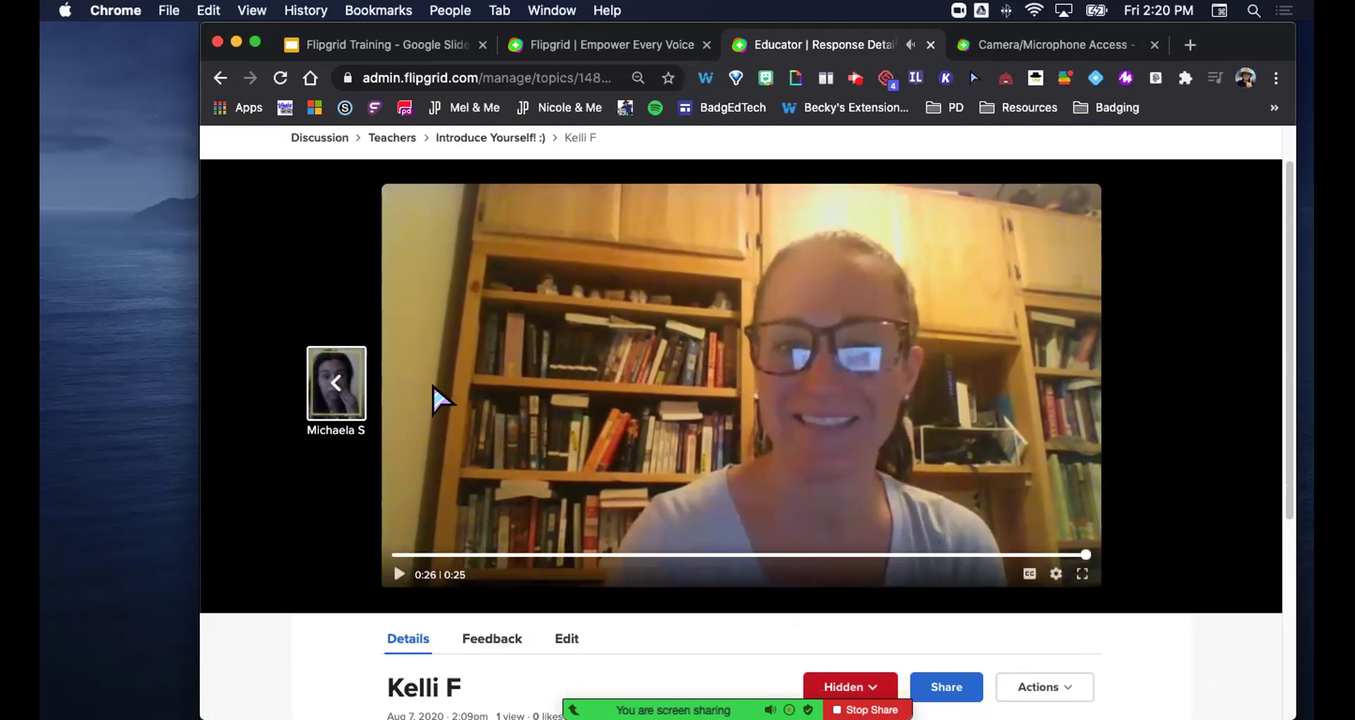
# Return through the Teachers group to the Discussion overview and go to the responses of the Advice for New Teachers! topic
pyautogui.click(388, 137)
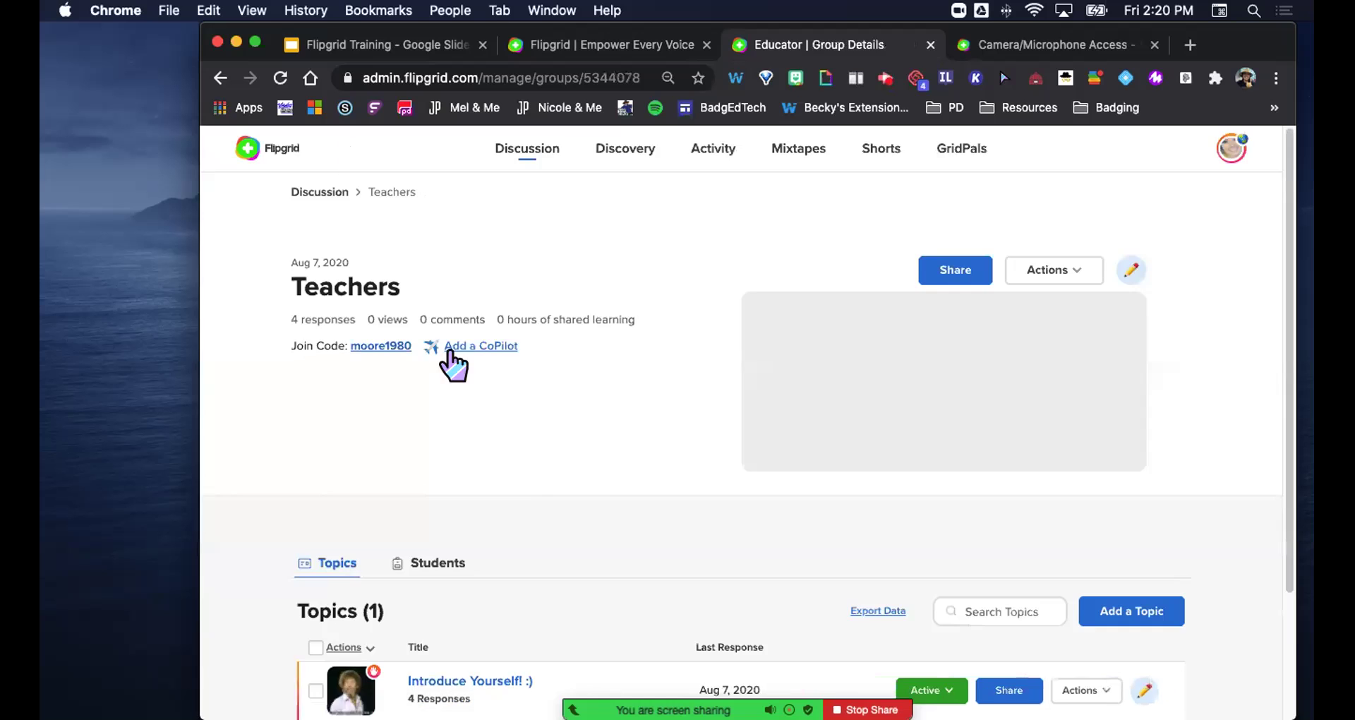
pyautogui.scroll(-3, 597, 487)
pyautogui.scroll(3, 353, 184)
pyautogui.click(323, 192)
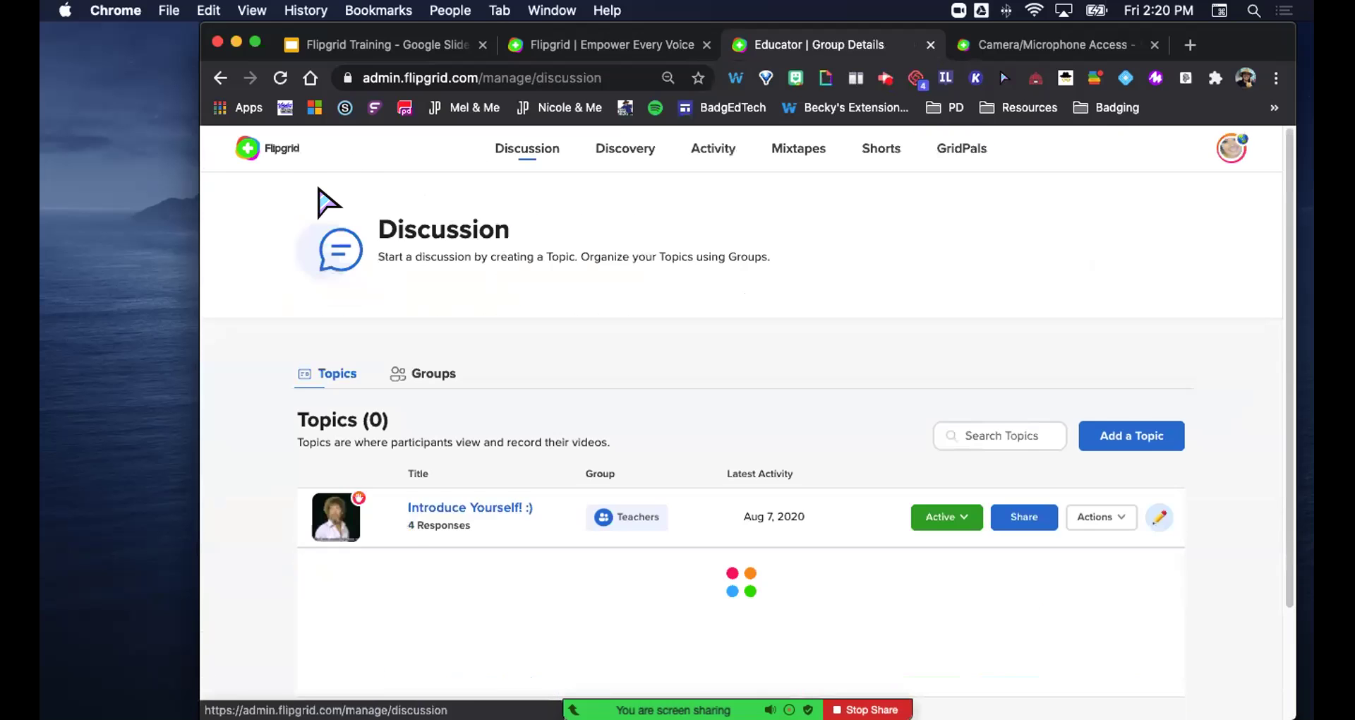
pyautogui.scroll(-5, 638, 427)
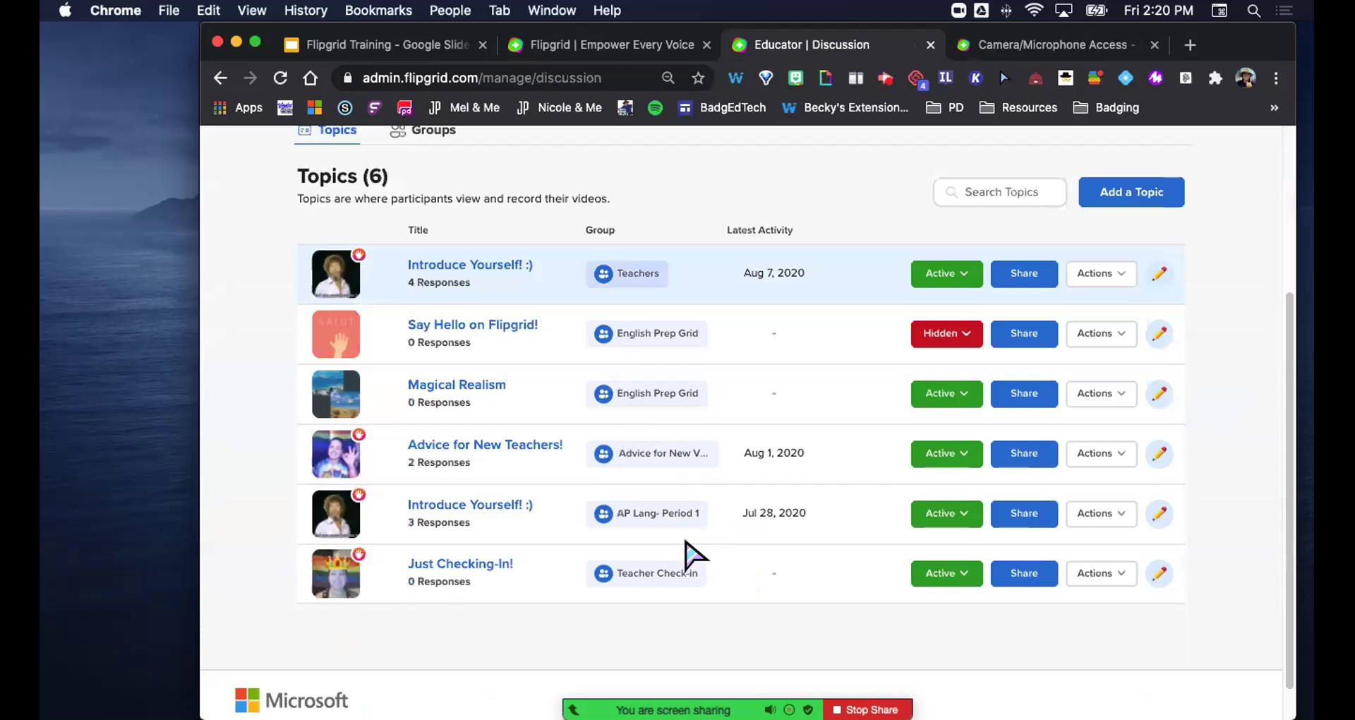
pyautogui.click(477, 443)
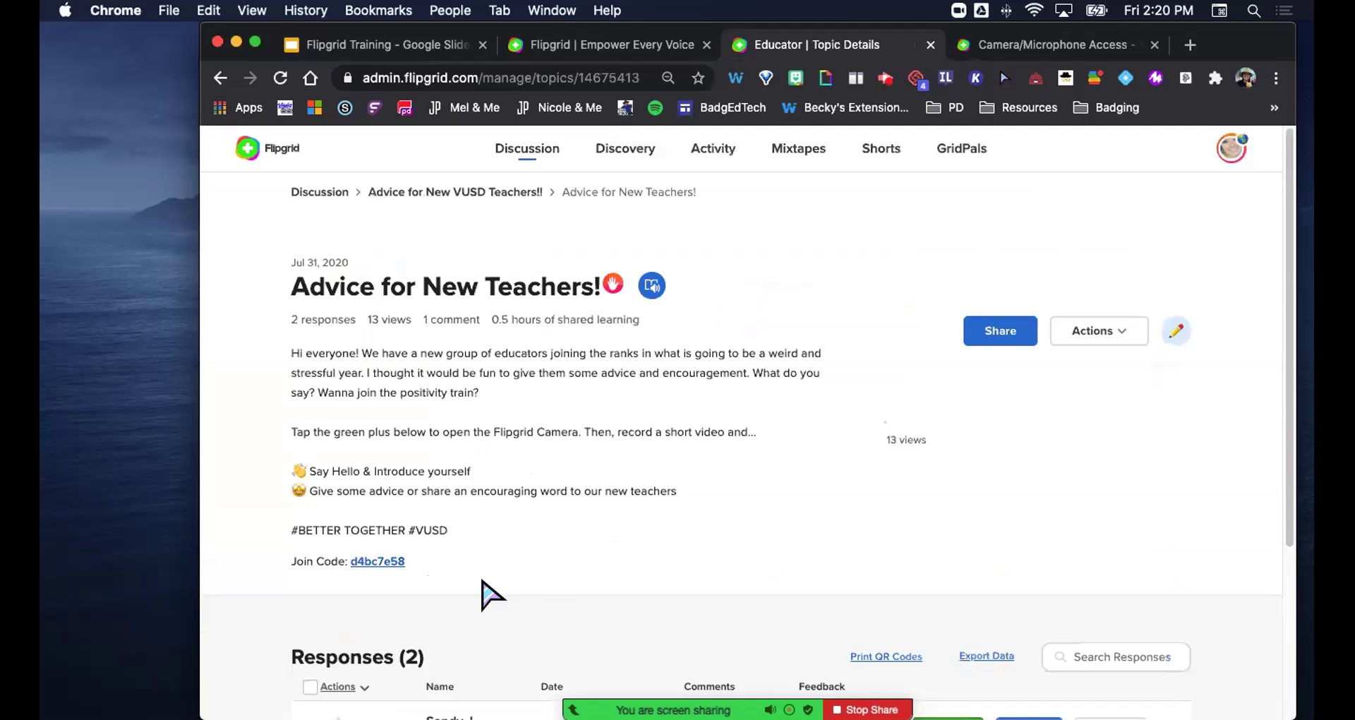
pyautogui.scroll(-5, 522, 579)
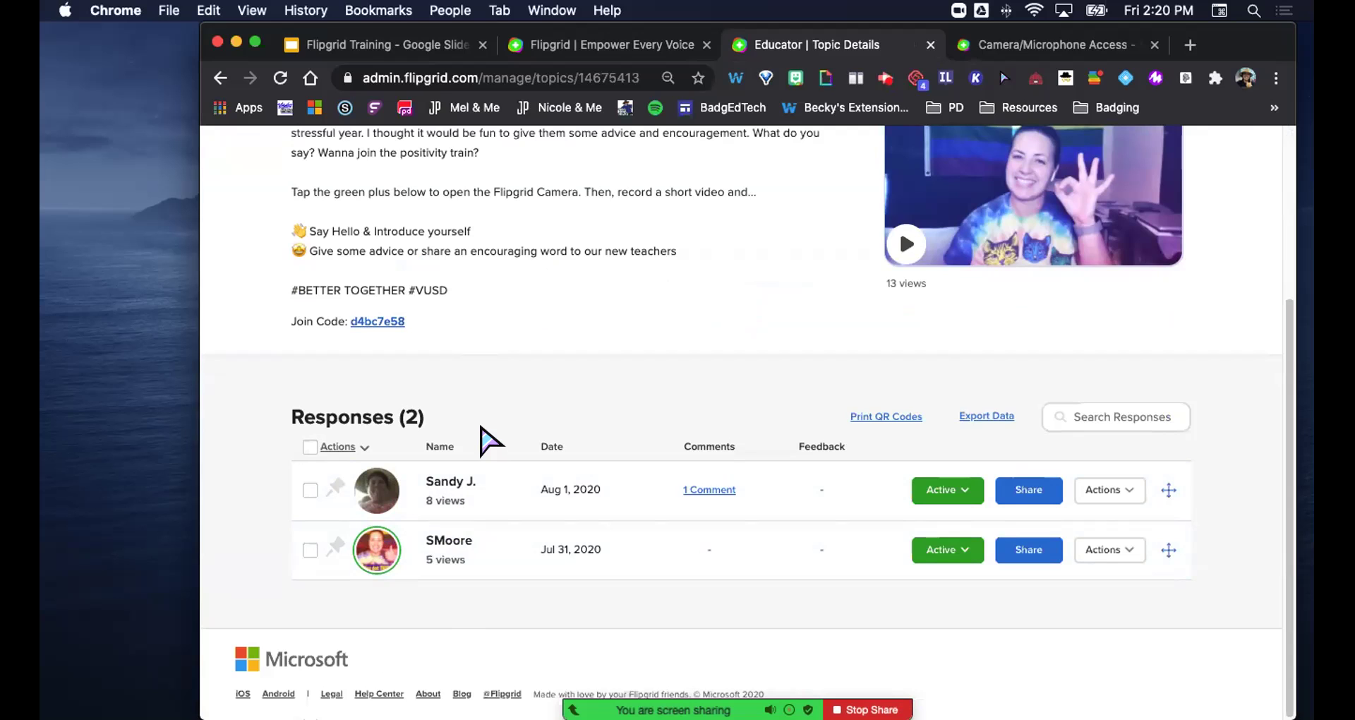
# Play the video of the second response to the Advice for New Teachers! topic and pause it partway through
pyautogui.click(376, 553)
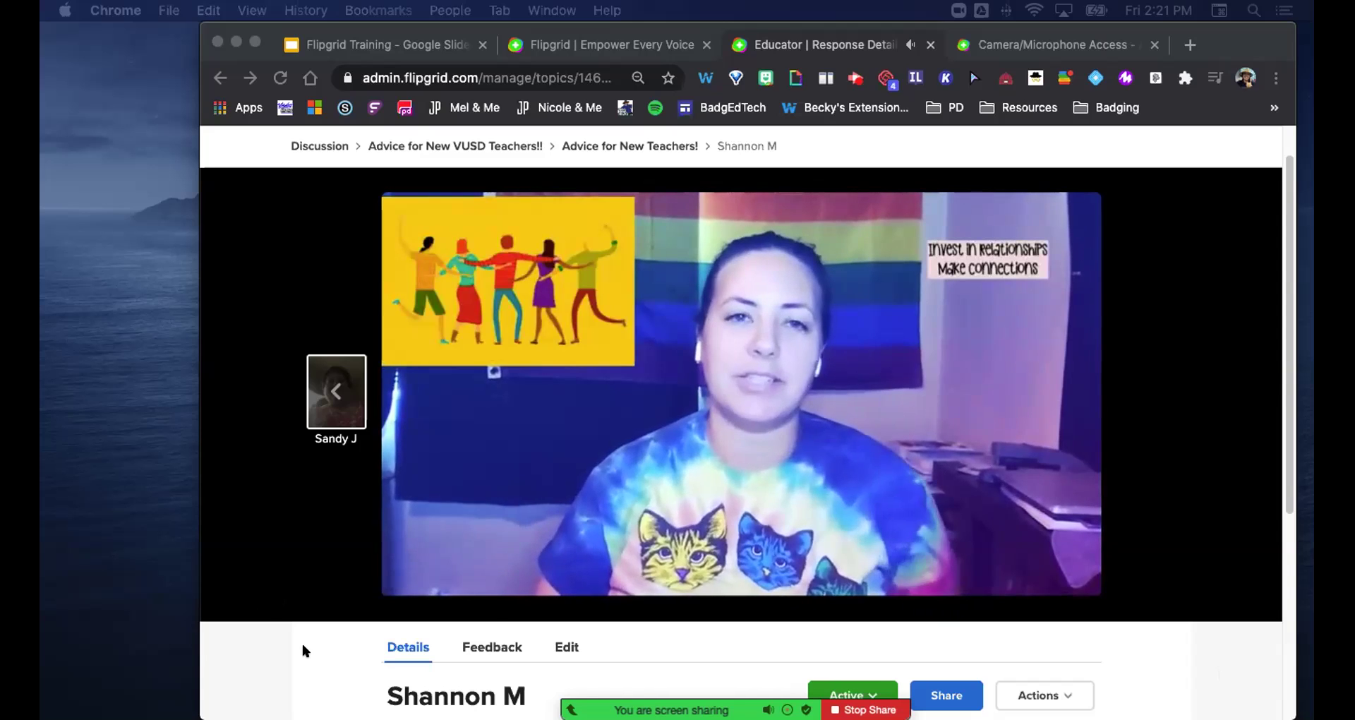
pyautogui.scroll(-1, 303, 650)
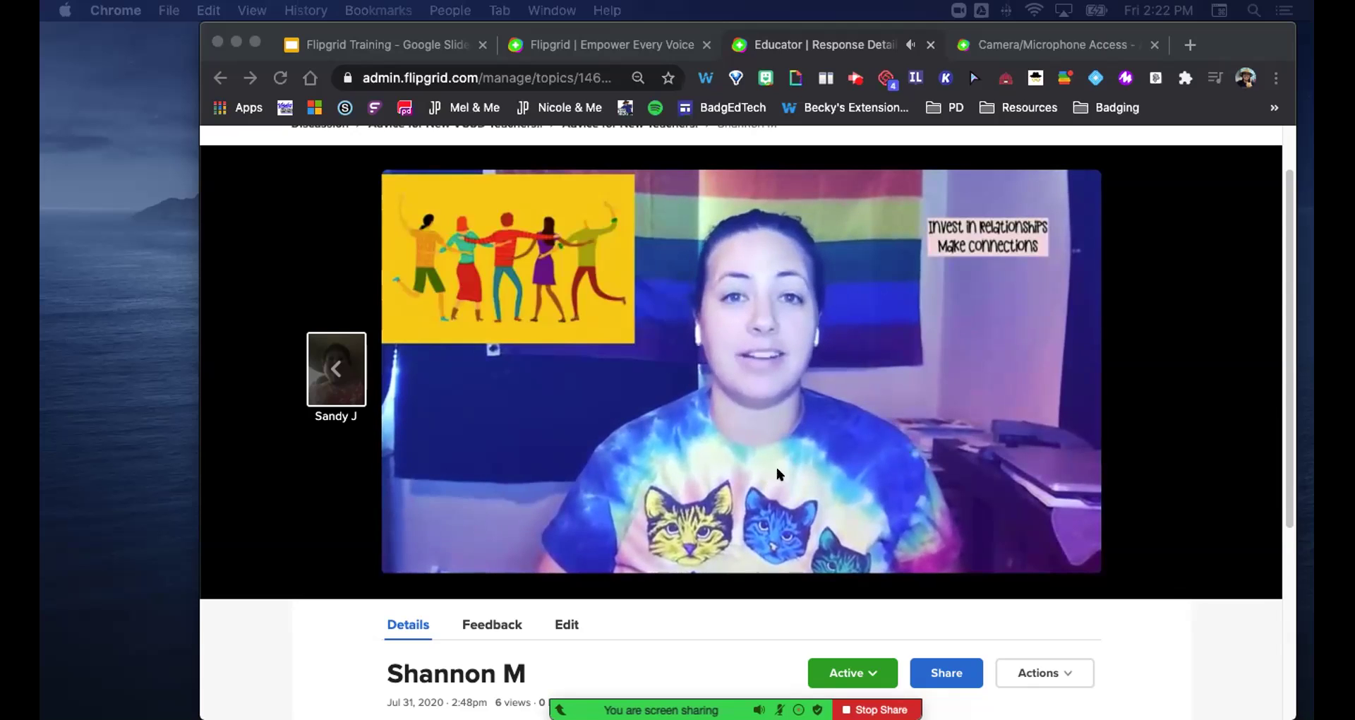
pyautogui.click(775, 446)
pyautogui.click(399, 559)
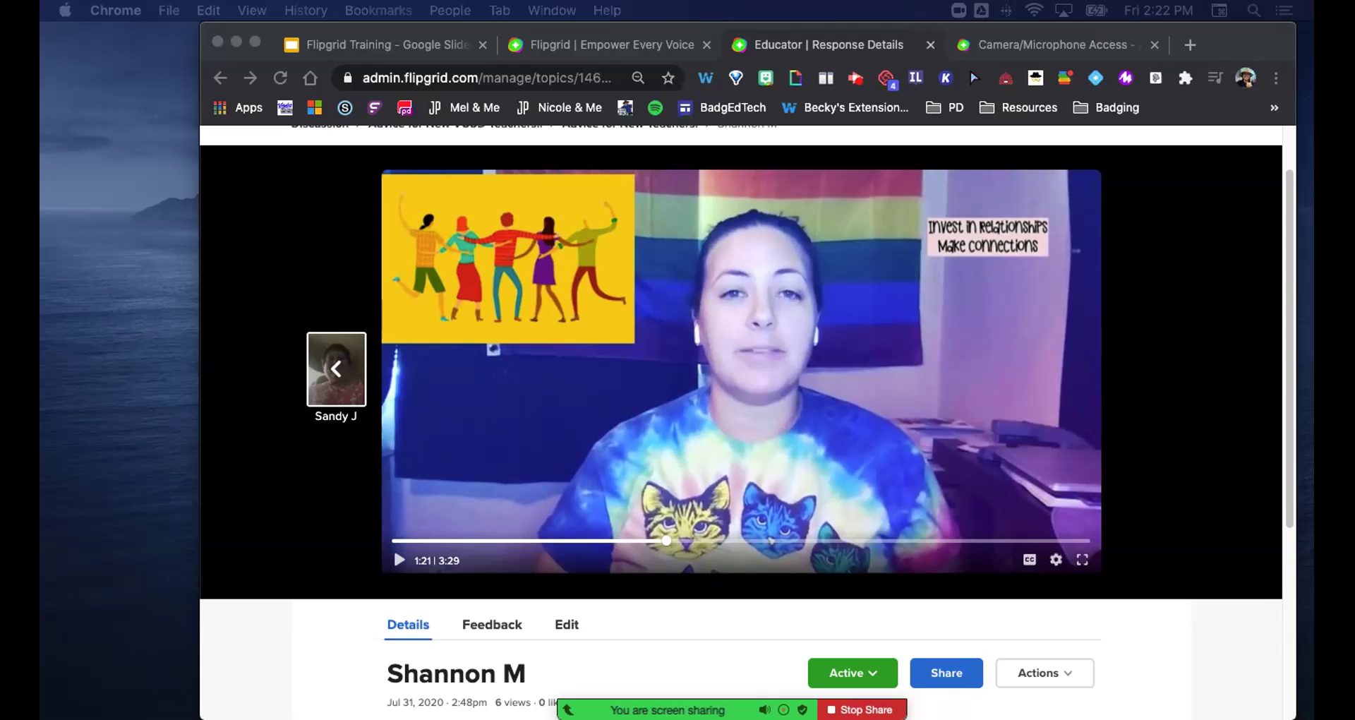
pyautogui.moveTo(706, 708)
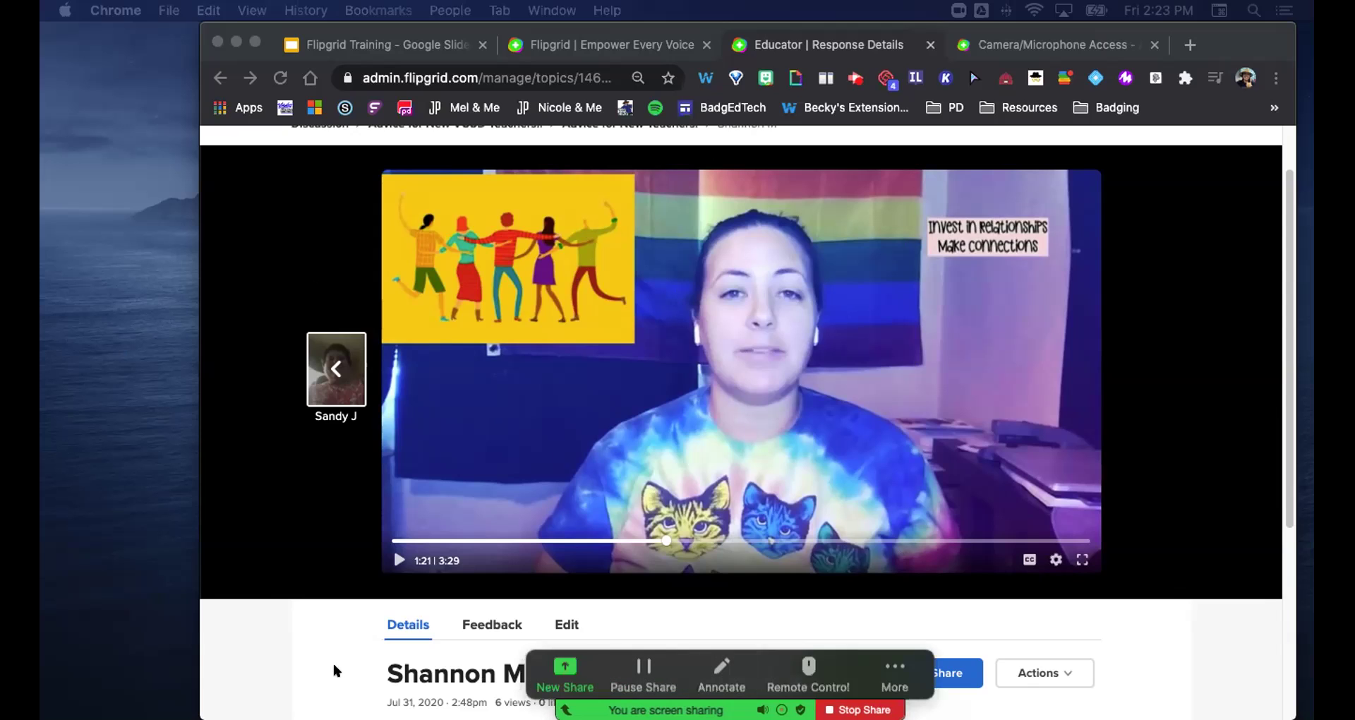
# Go back to the Discussion overview and bring up the responses of the Teachers group's Introduce Yourself! topic
pyautogui.scroll(3, 854, 208)
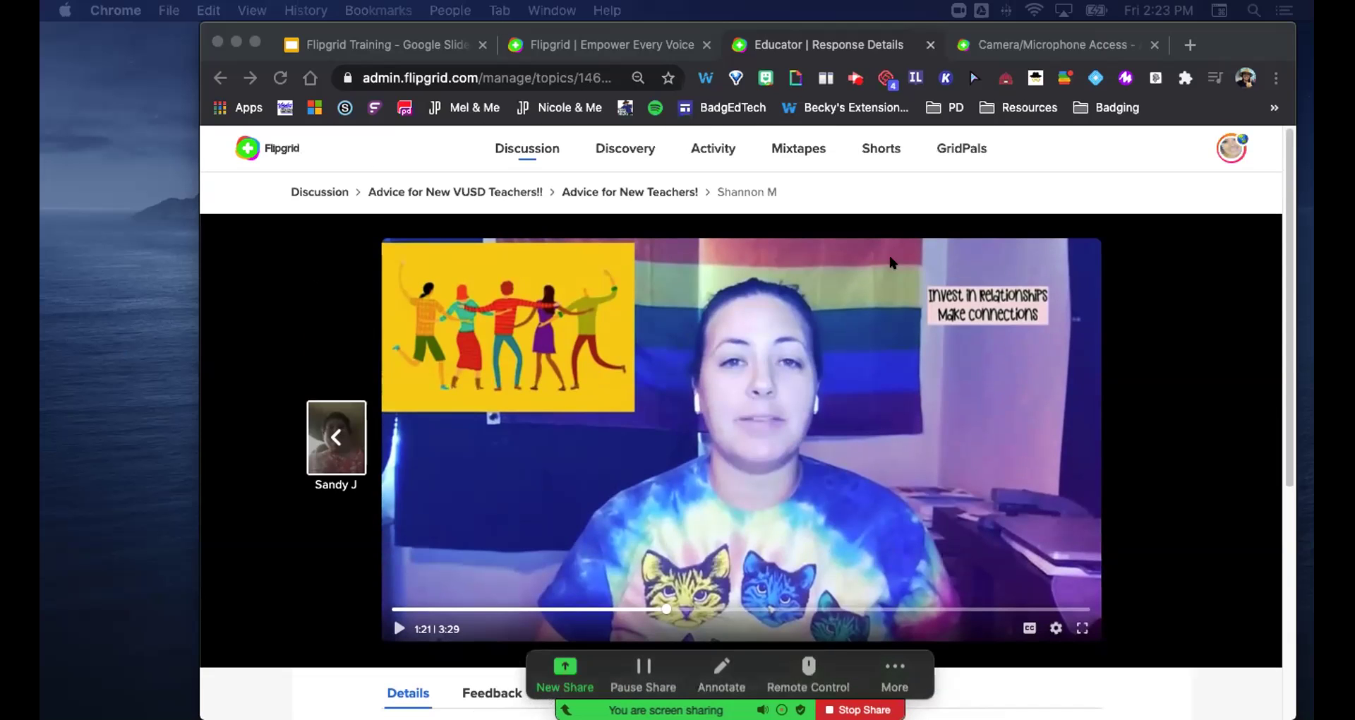
pyautogui.click(319, 193)
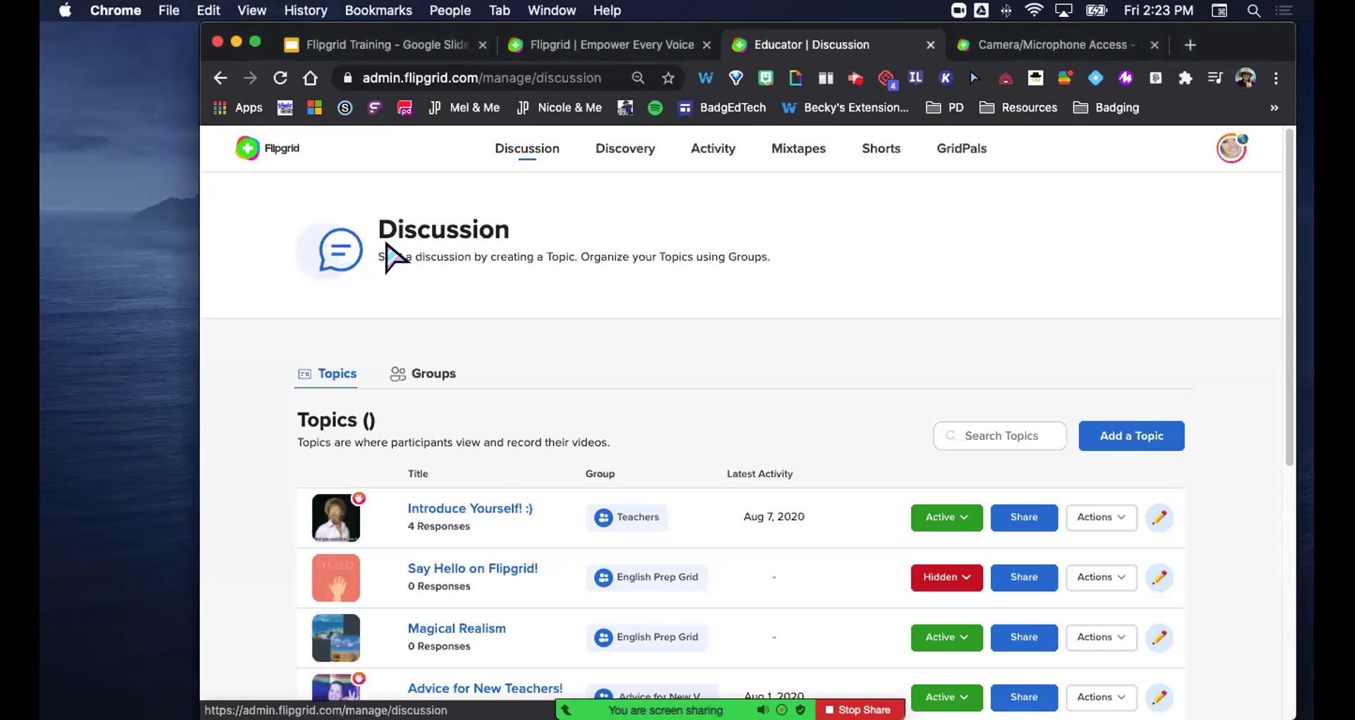
pyautogui.click(468, 504)
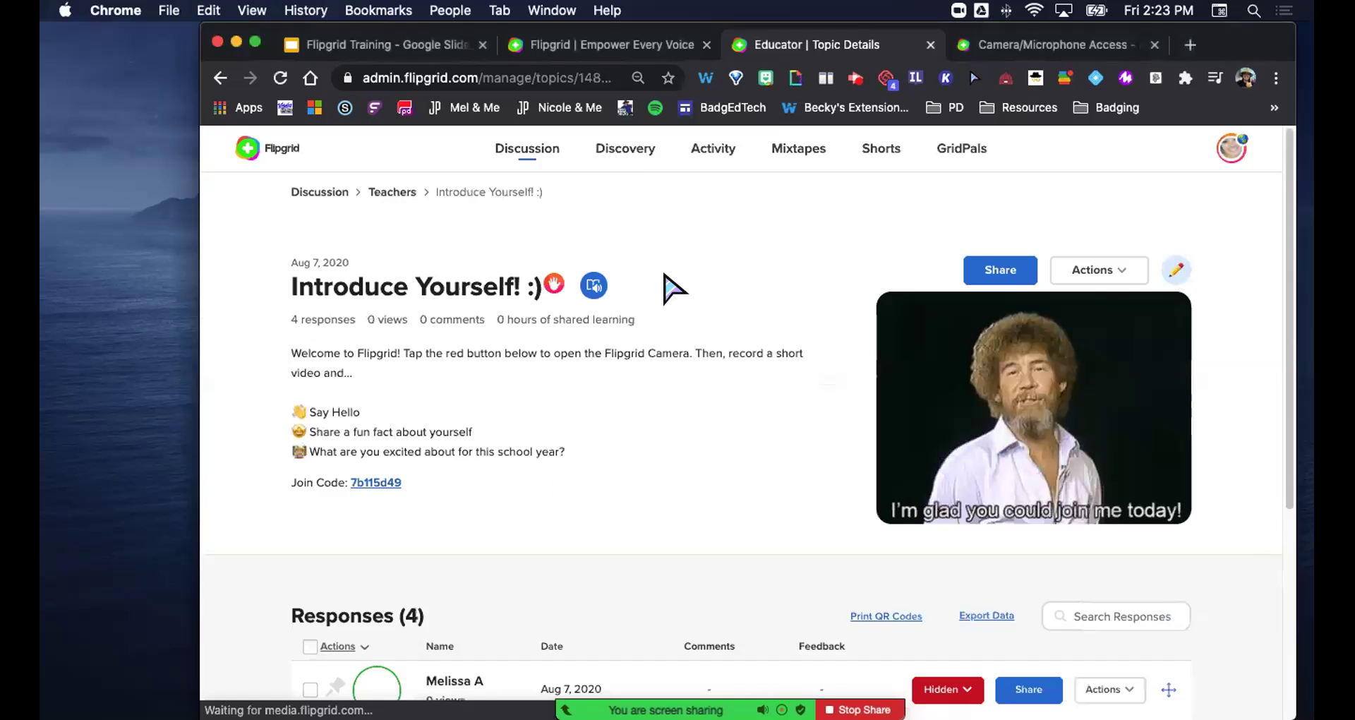
pyautogui.scroll(-5, 671, 287)
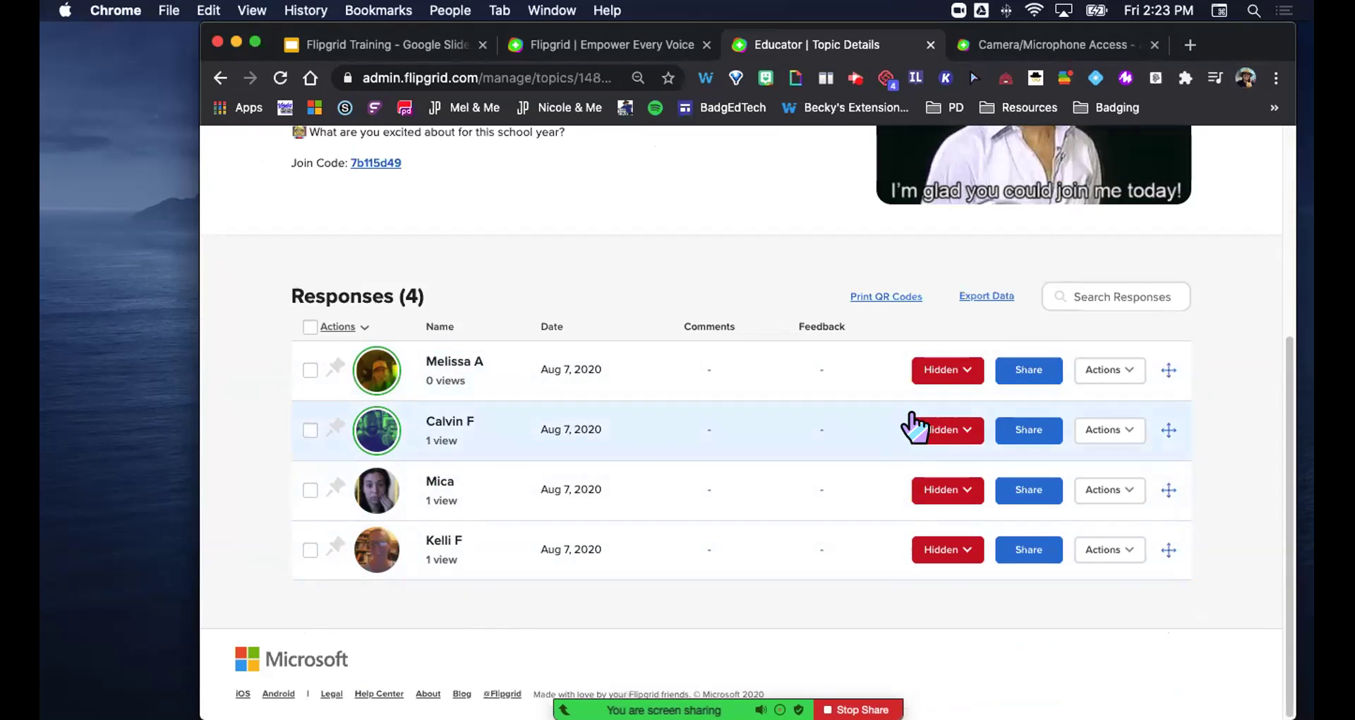
# Set the status of all four responses in the Introduce Yourself! topic to Active
pyautogui.click(945, 434)
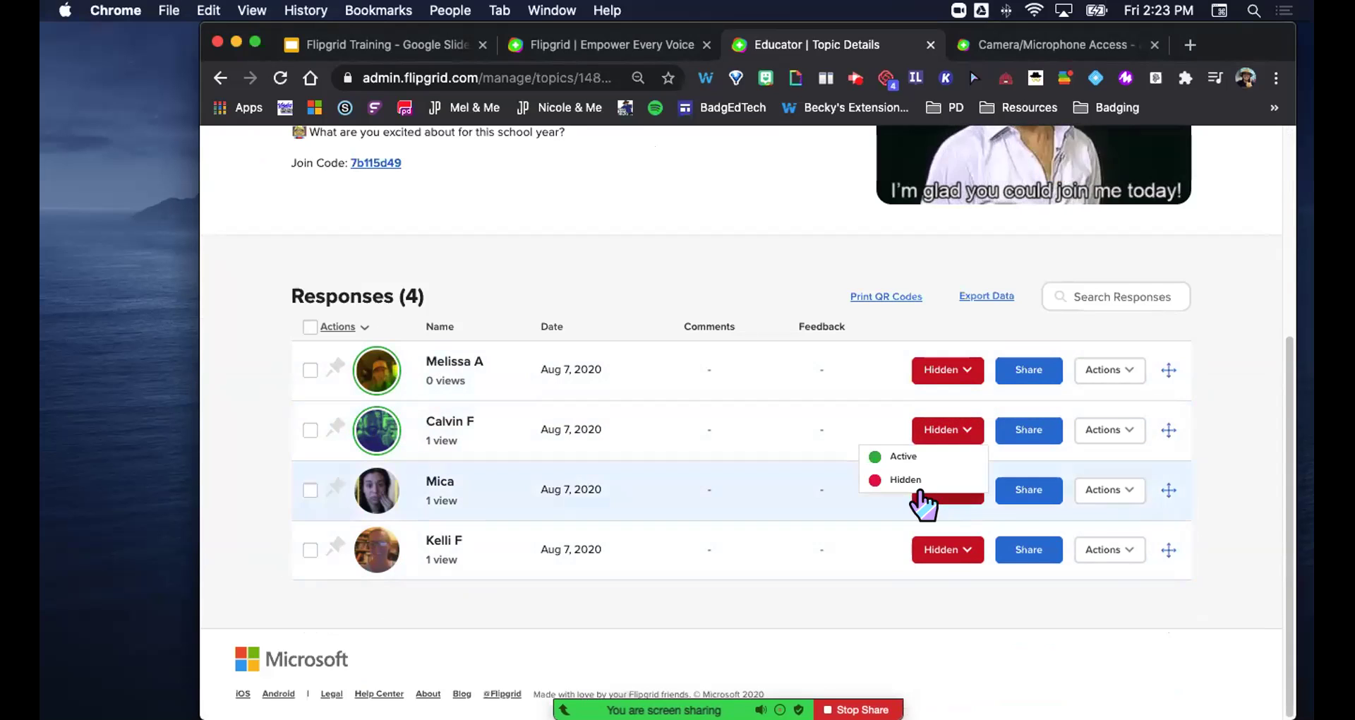
pyautogui.click(897, 460)
pyautogui.click(937, 373)
pyautogui.click(898, 398)
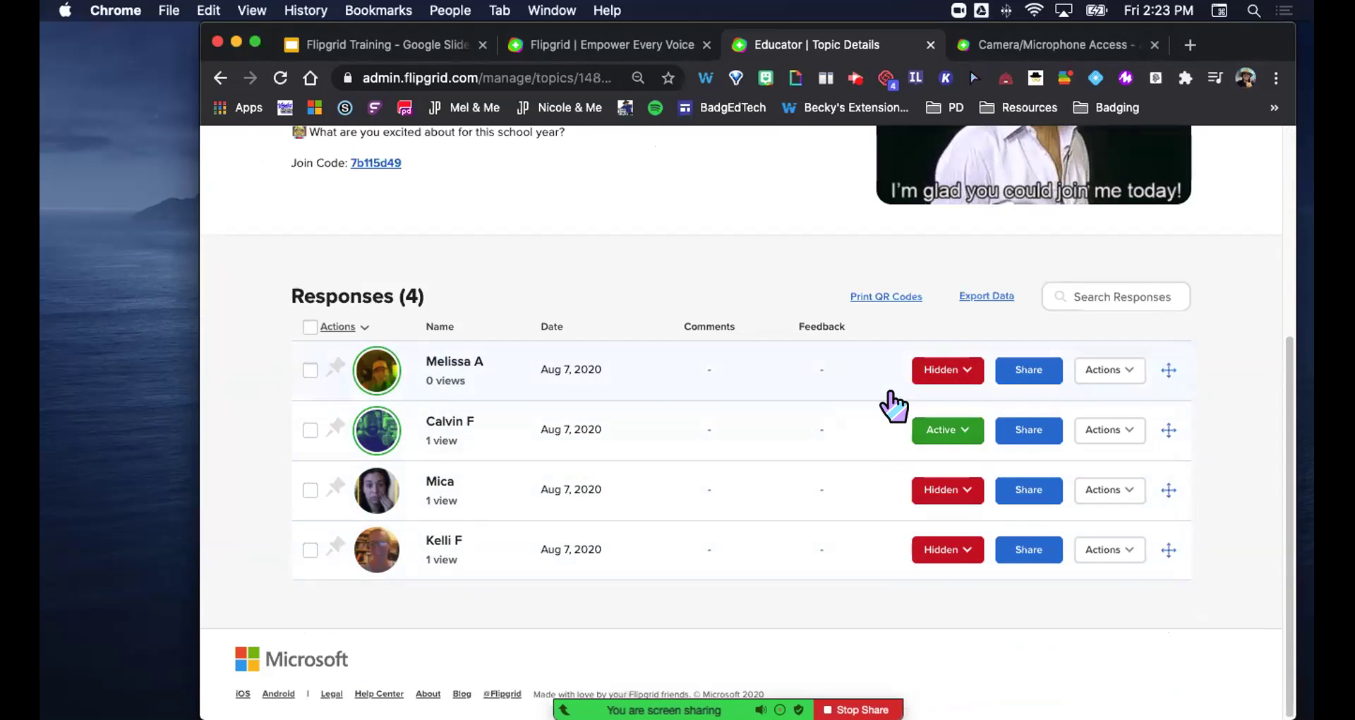
pyautogui.click(943, 491)
pyautogui.click(897, 517)
pyautogui.click(925, 547)
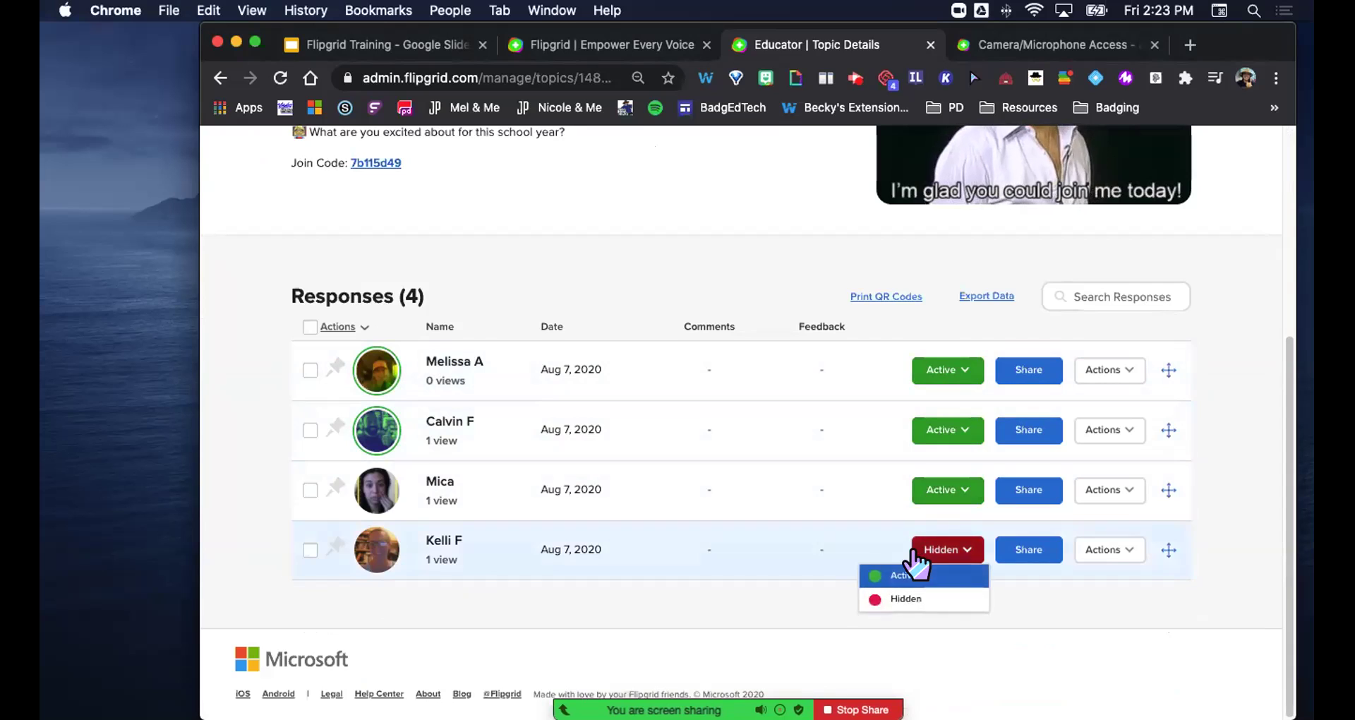
pyautogui.click(895, 576)
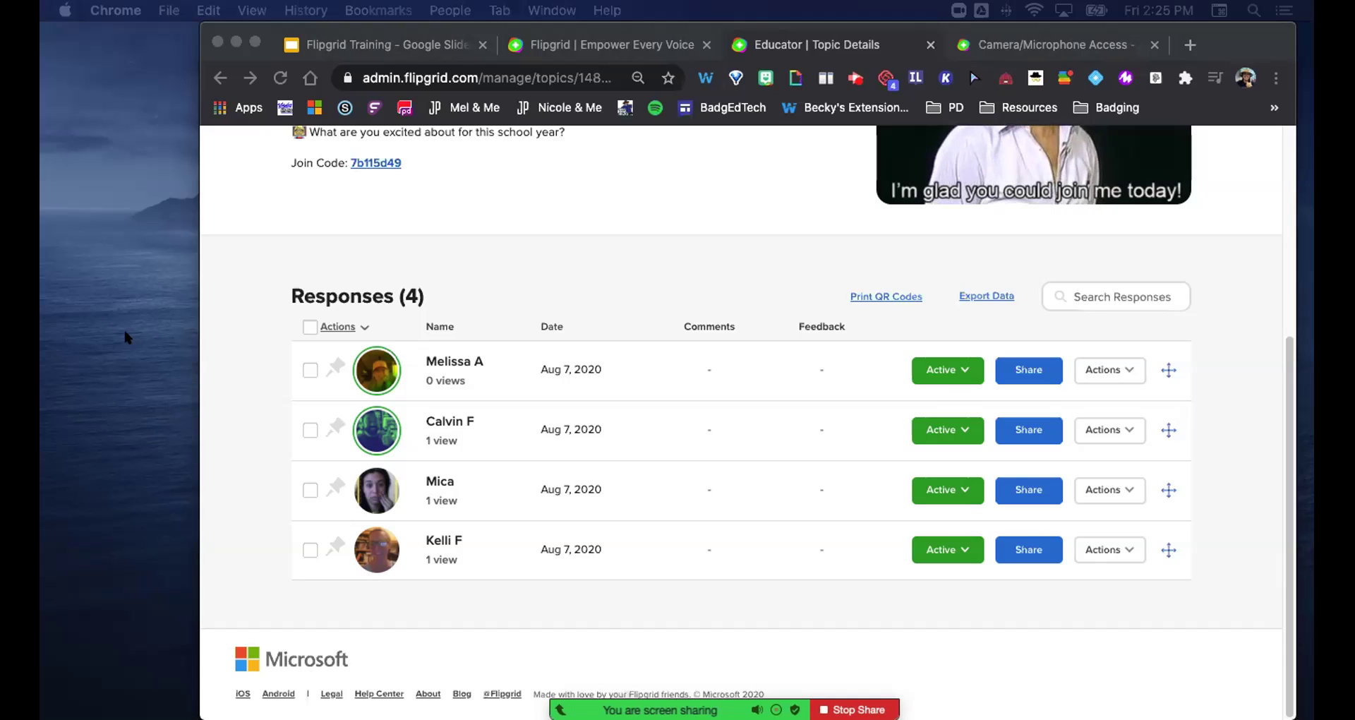
# Reload the Introduce Yourself! topic page and review its response list and topic details
pyautogui.click(281, 78)
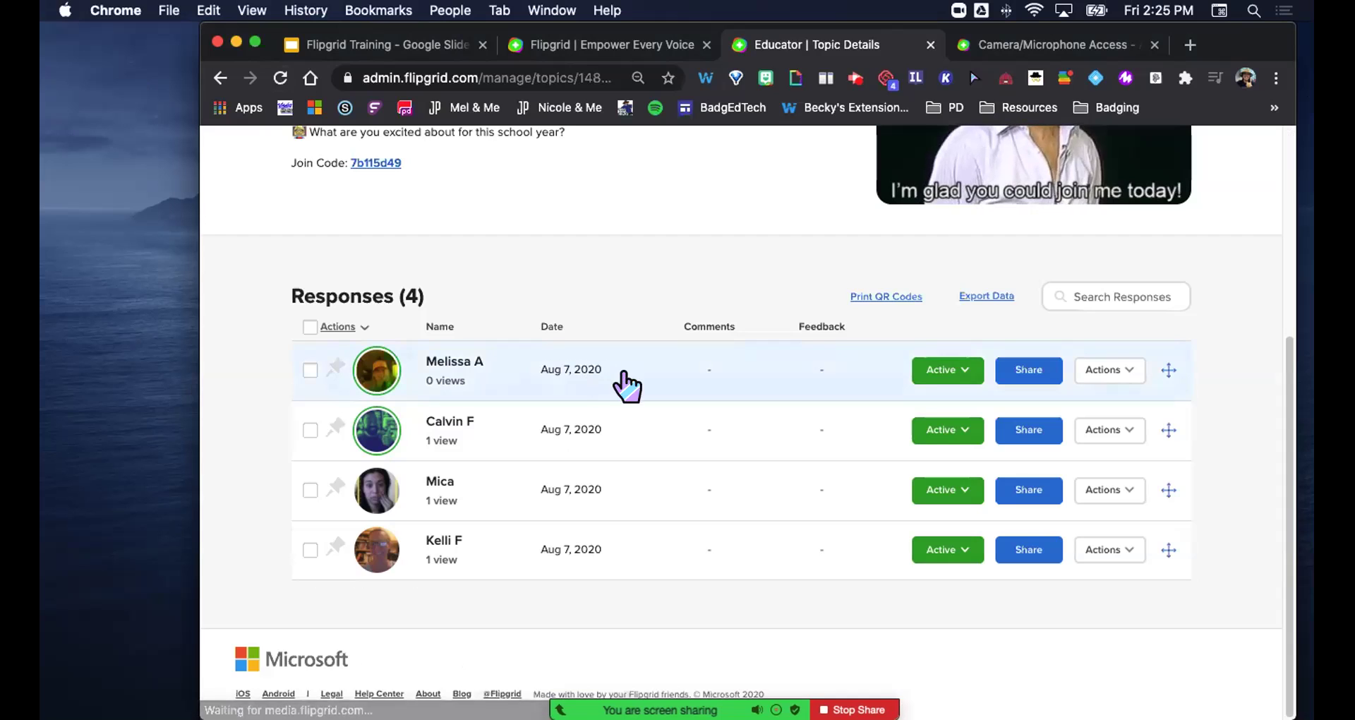
pyautogui.scroll(1, 660, 411)
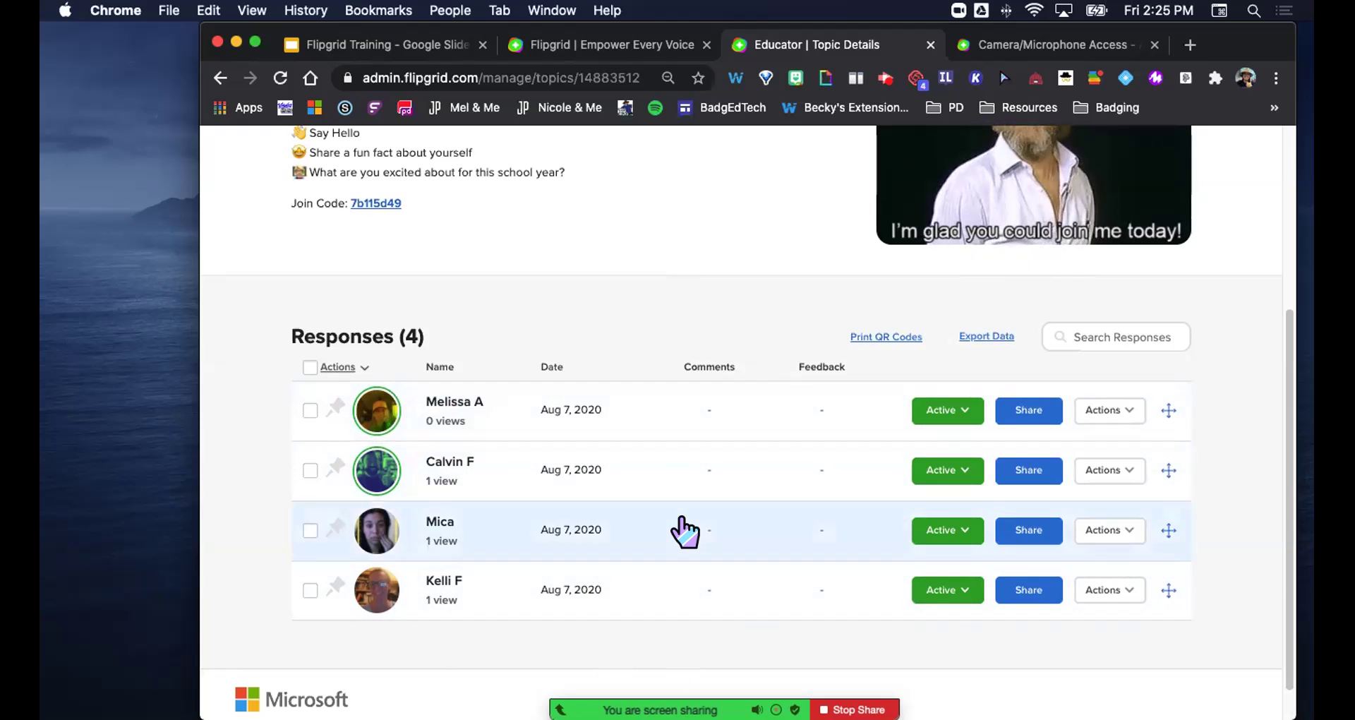
pyautogui.scroll(1, 629, 484)
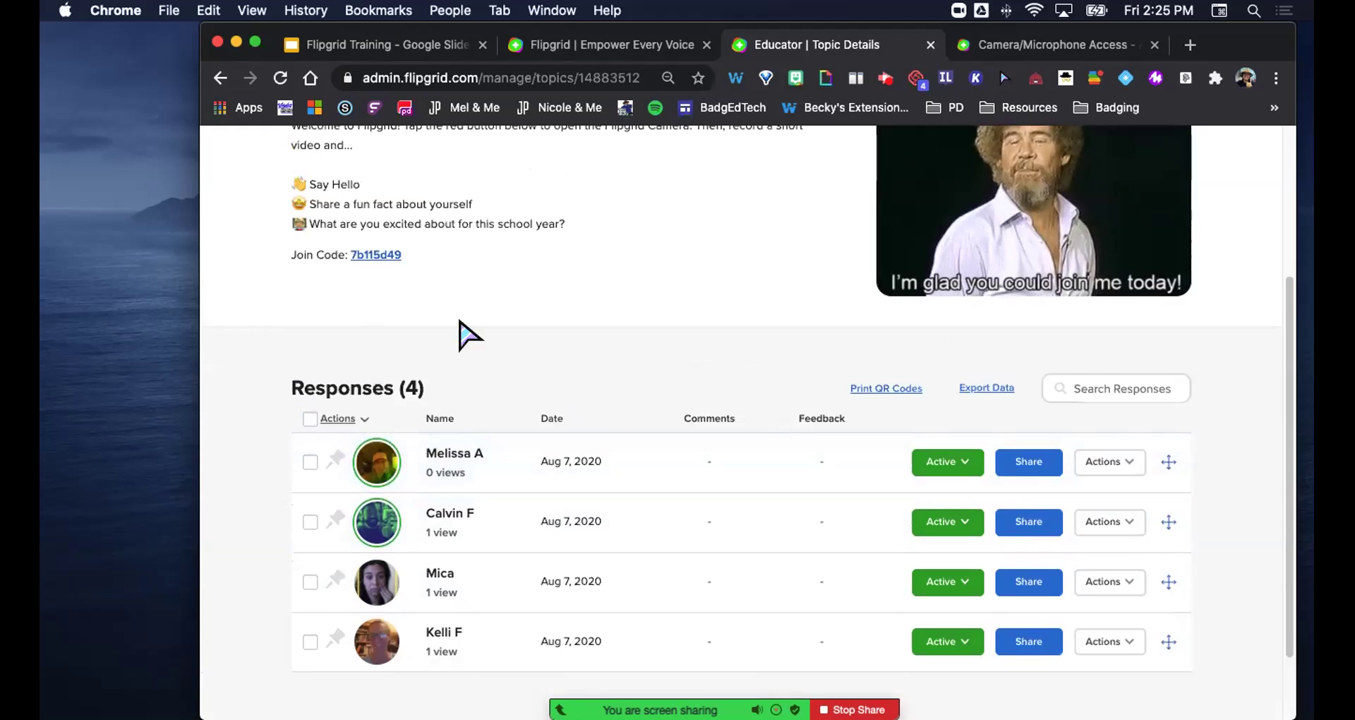
pyautogui.scroll(1, 469, 332)
pyautogui.scroll(1, 653, 268)
pyautogui.scroll(3, 646, 236)
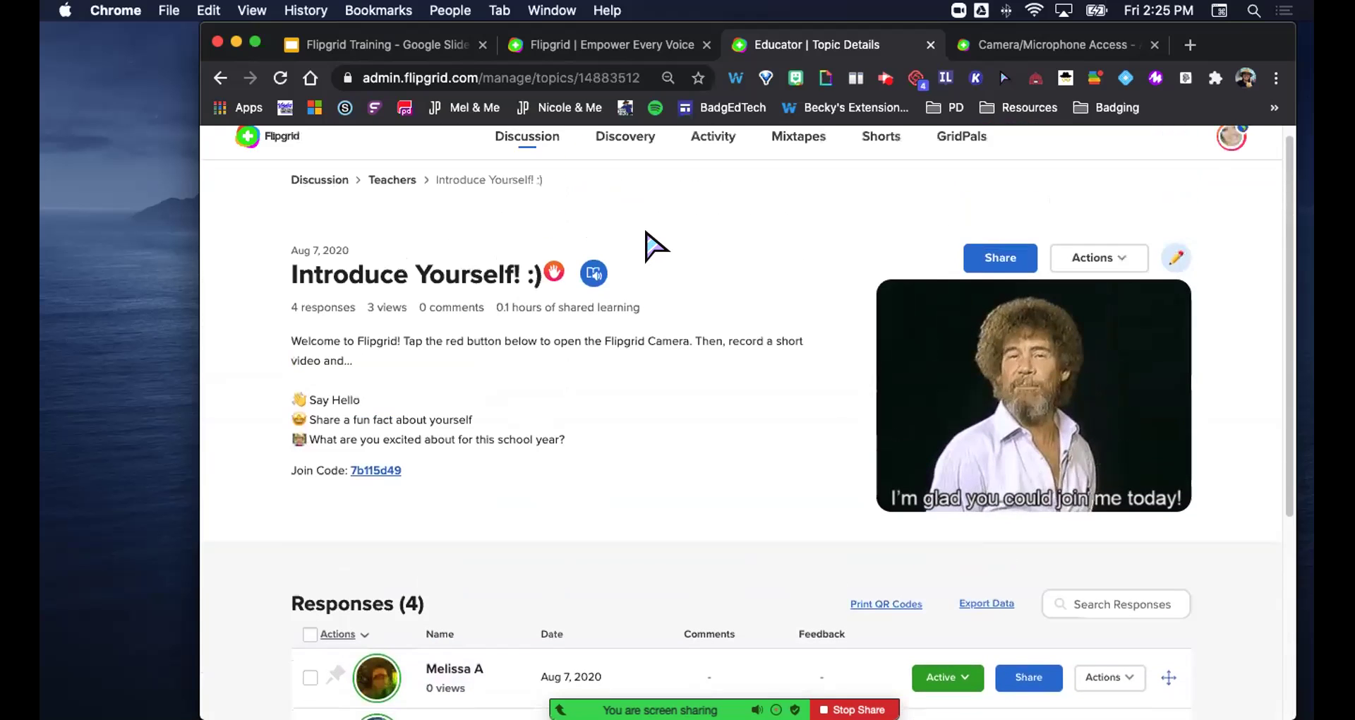
# Open the Discovery page and look over its collections and featured partners
pyautogui.click(625, 138)
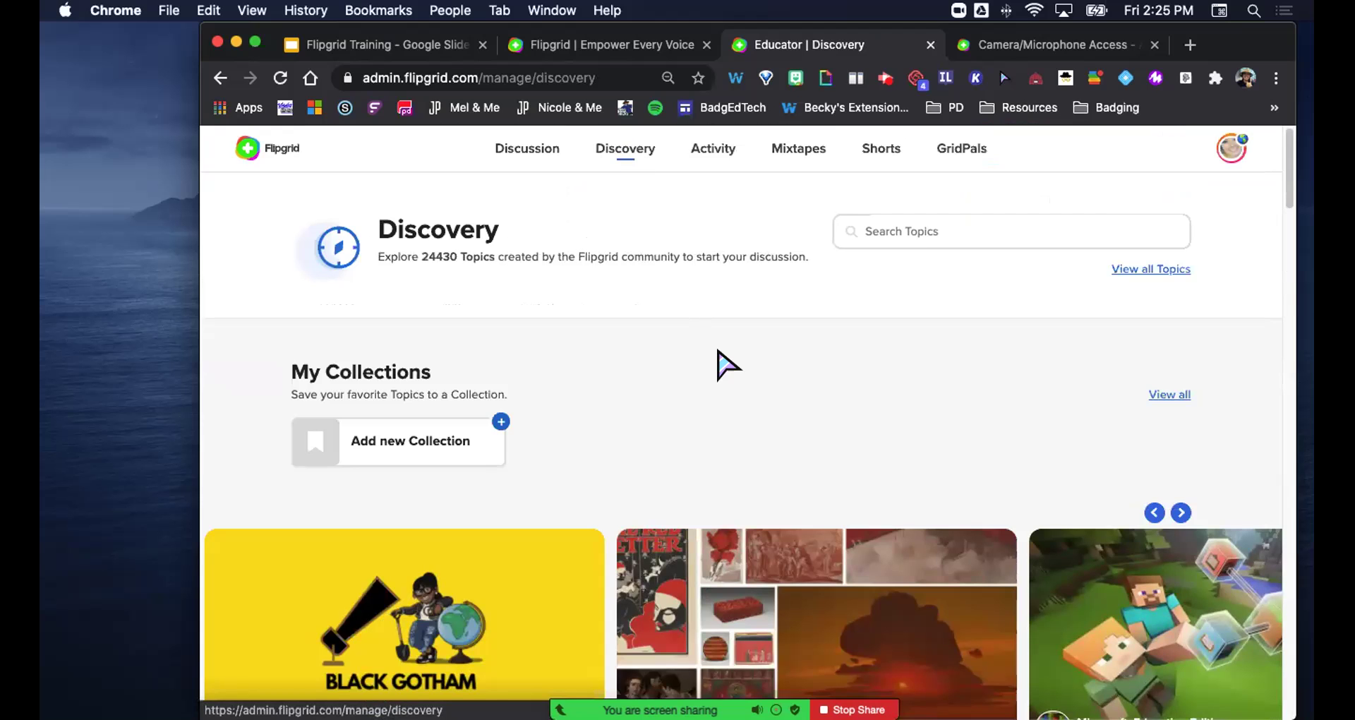
pyautogui.scroll(-1, 727, 365)
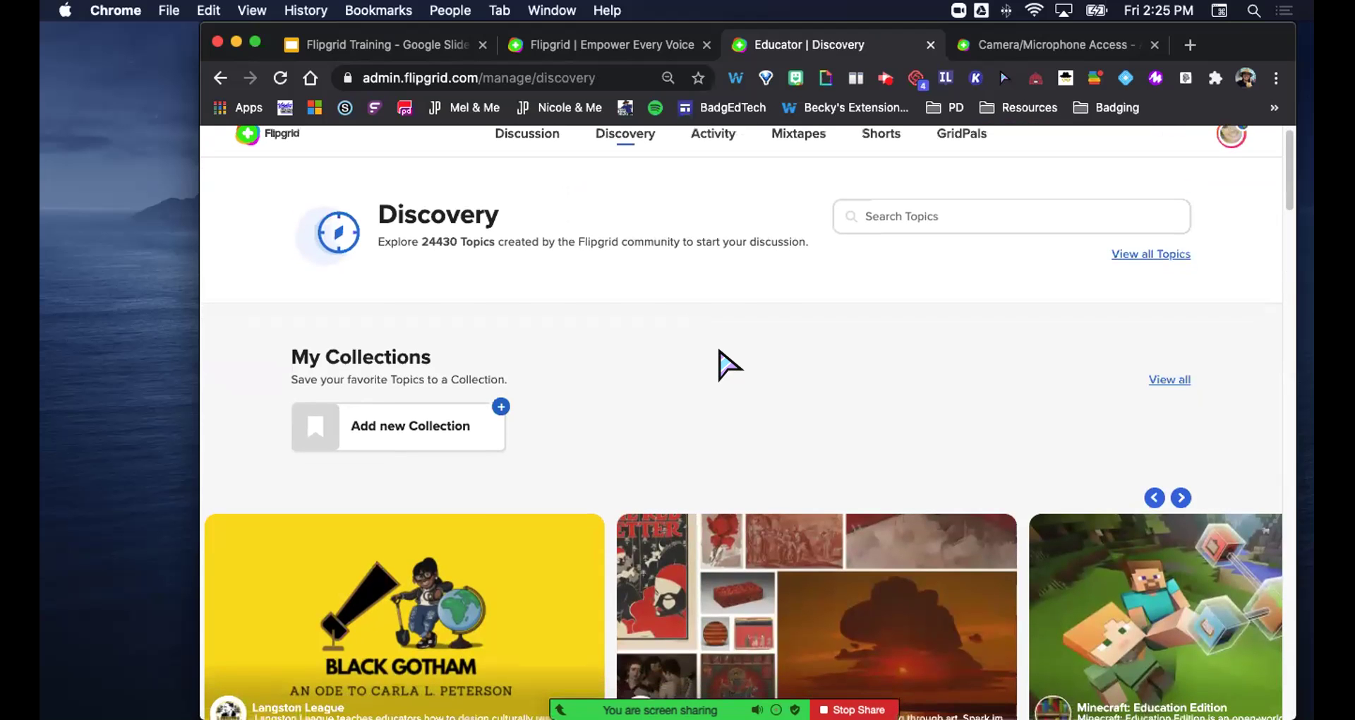
pyautogui.scroll(-3, 720, 351)
pyautogui.scroll(3, 720, 350)
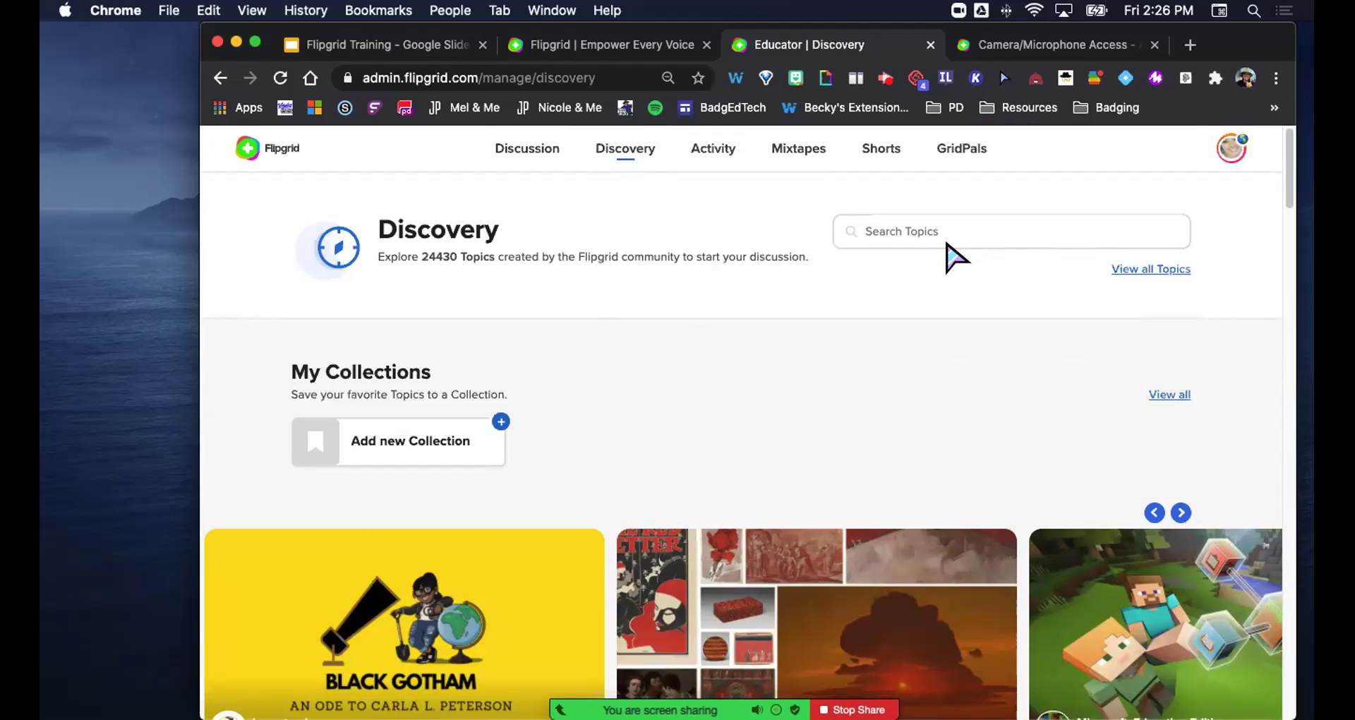
# Search the Discovery topics for "edgar allan poe"
pyautogui.click(909, 232)
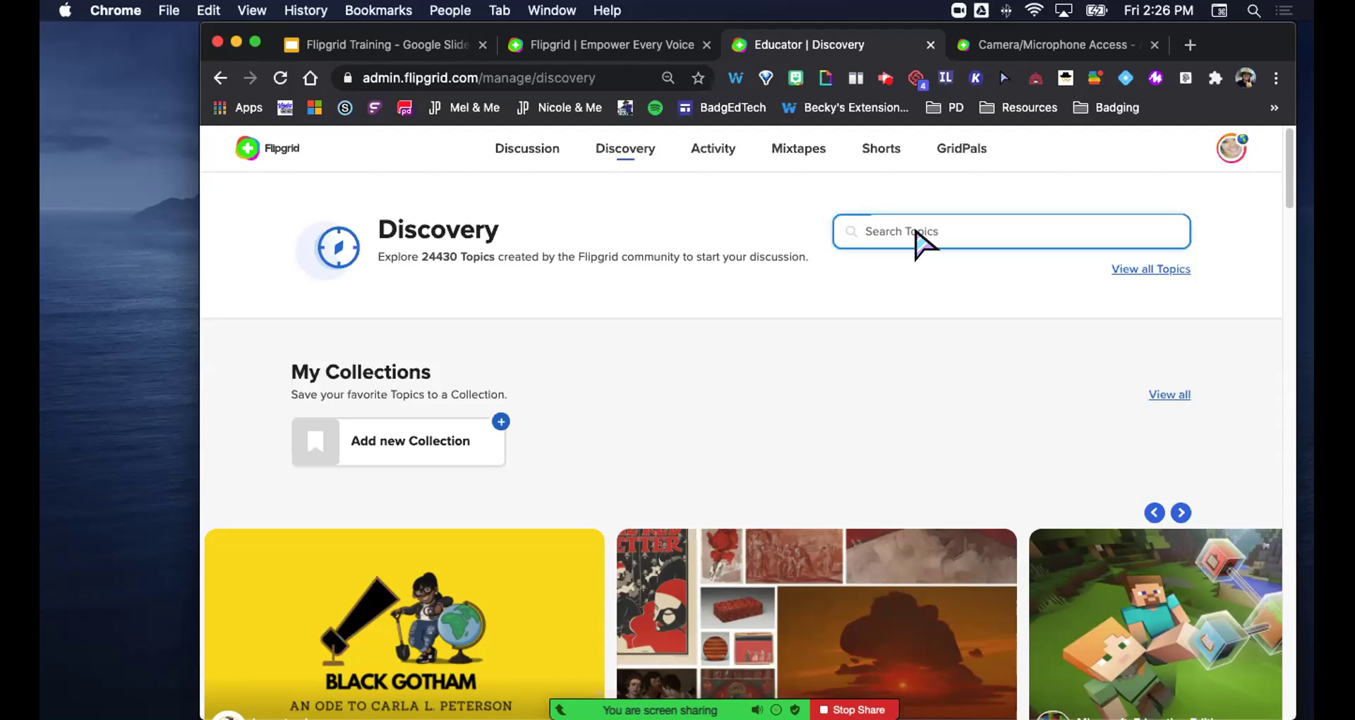
pyautogui.write('edg')
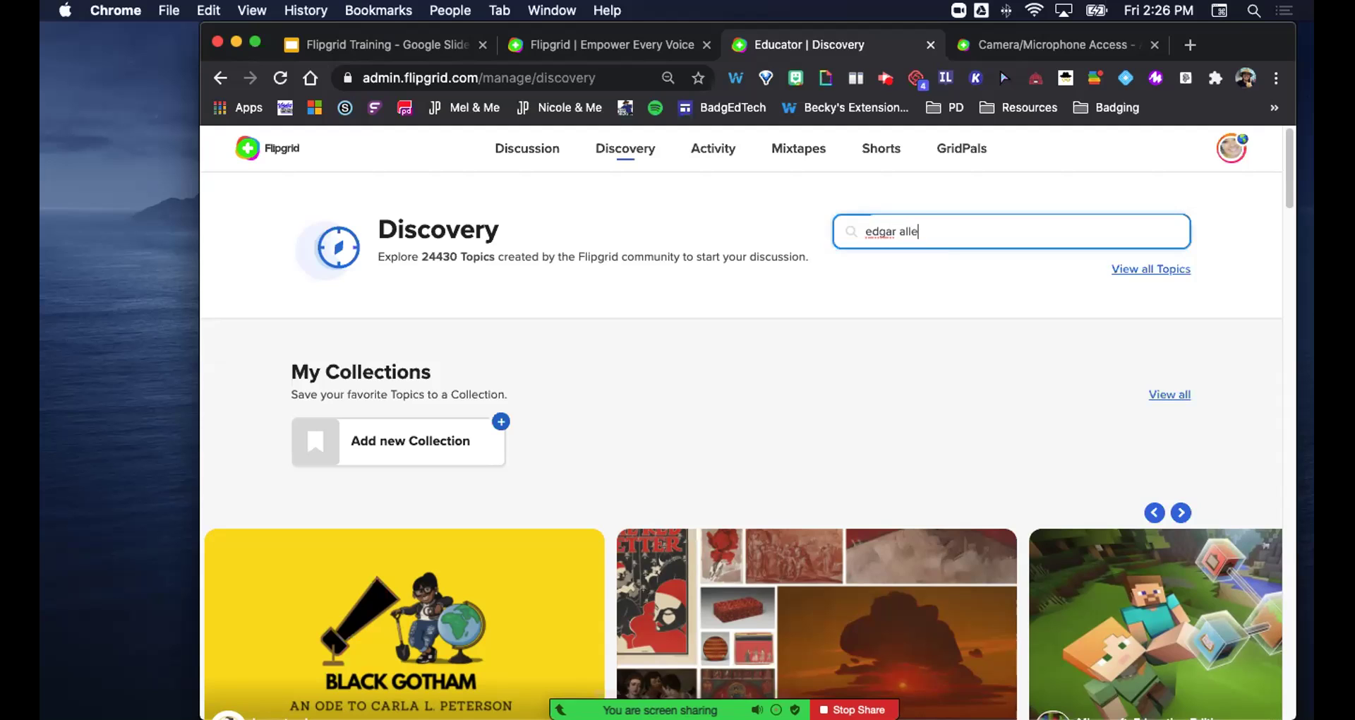
pyautogui.write('ar allan poe')
pyautogui.press('Return')
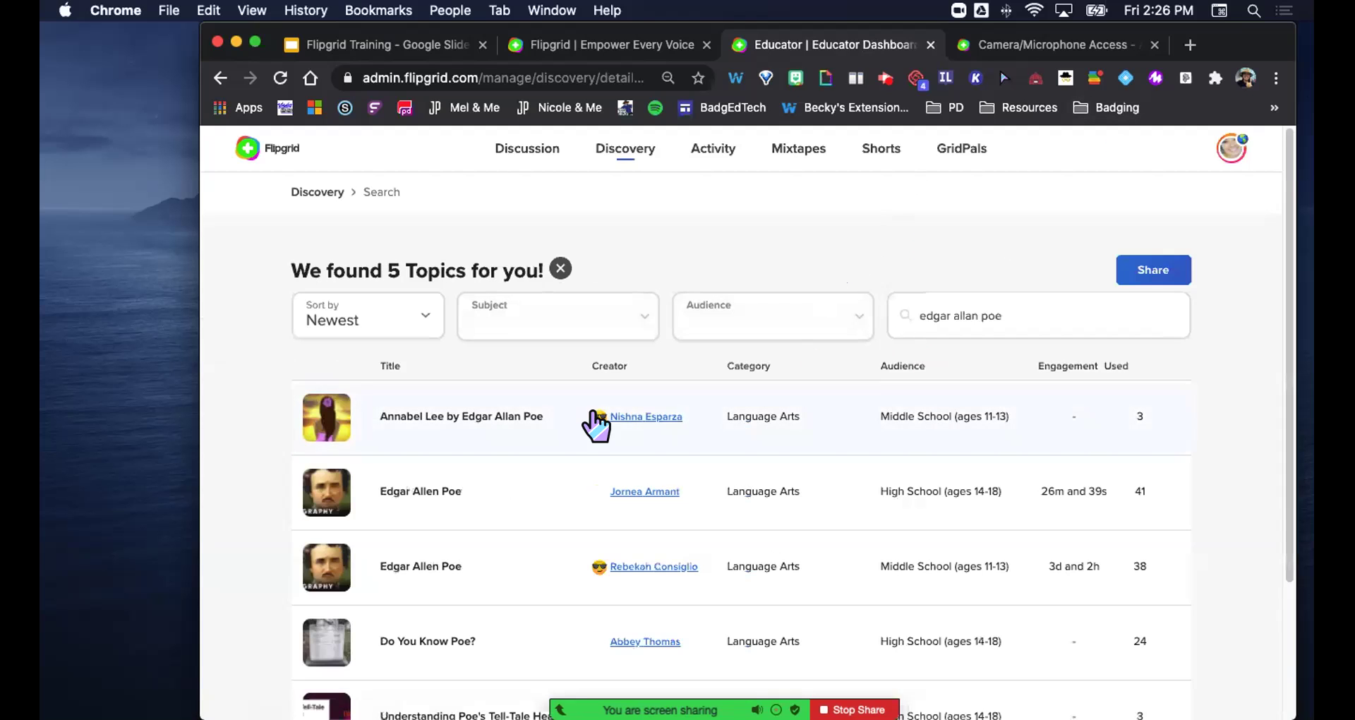
# Open the high school Edgar Allen Poe topic, preview its YouTube video, pause it and close the video page
pyautogui.scroll(-3, 967, 499)
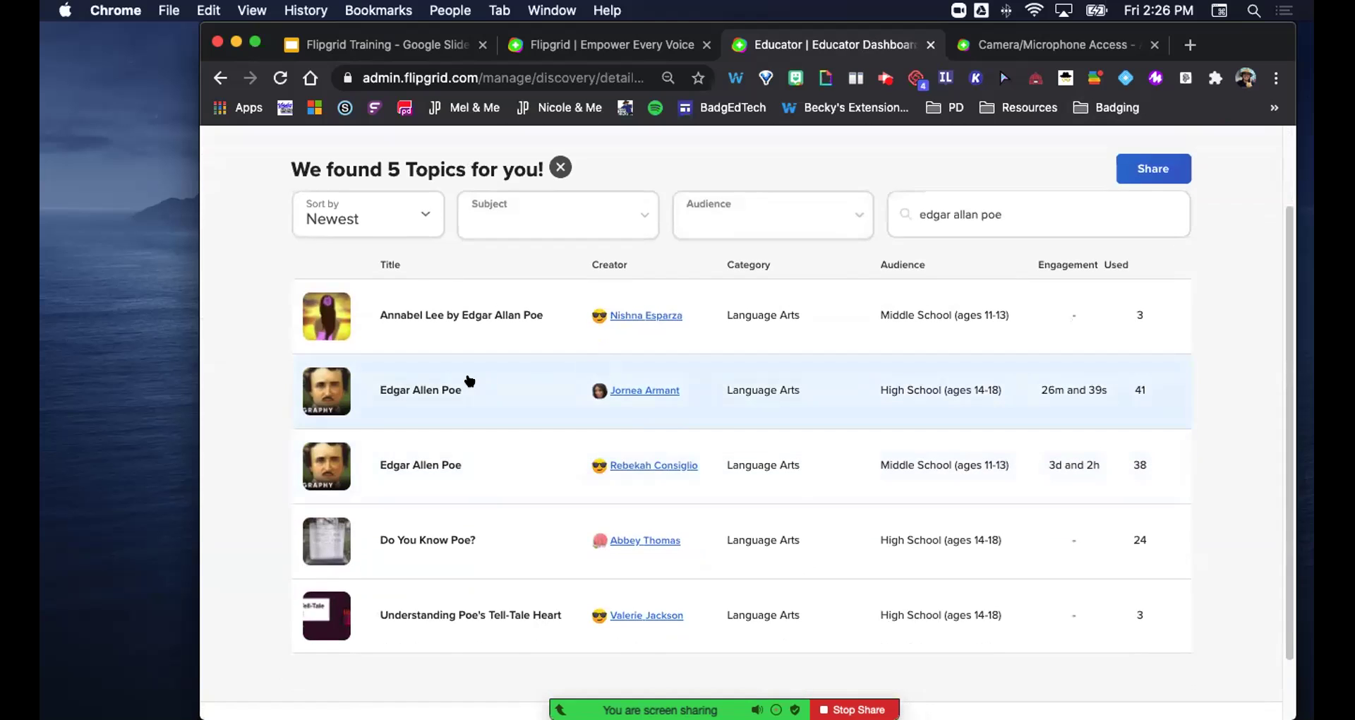
pyautogui.click(458, 392)
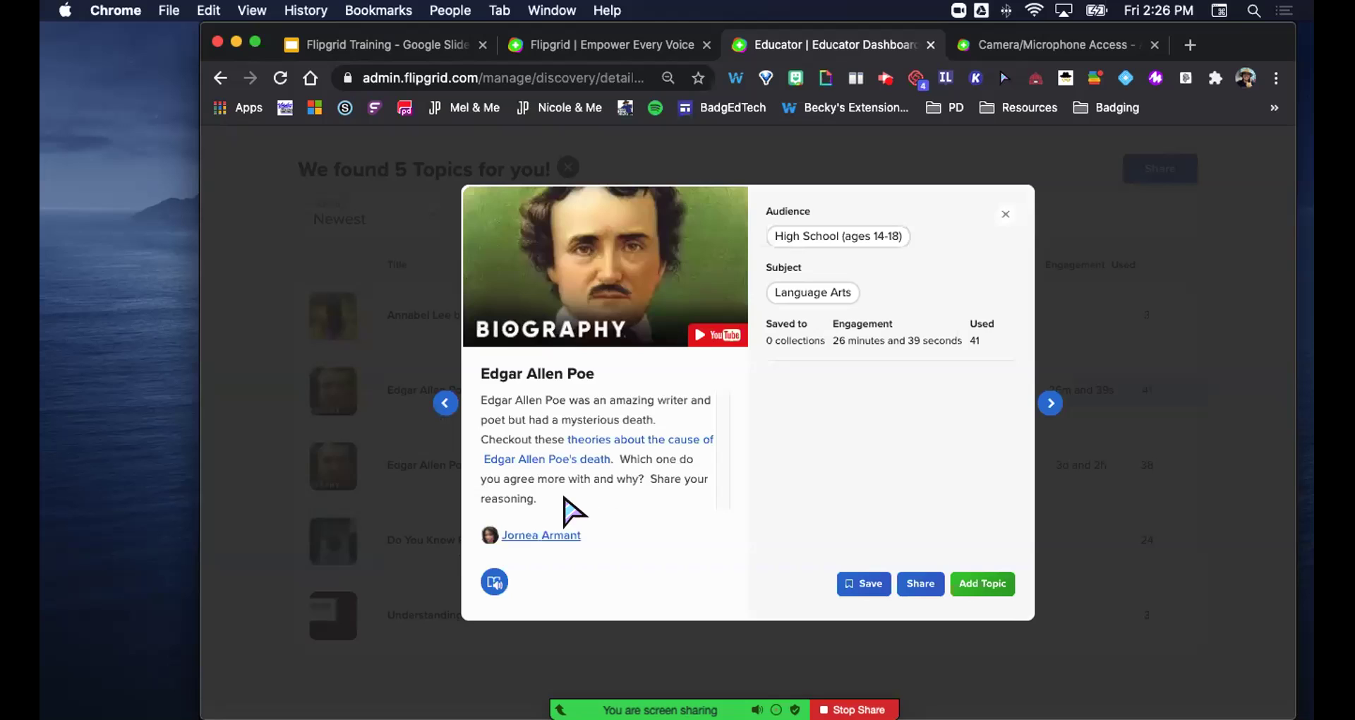
pyautogui.click(713, 334)
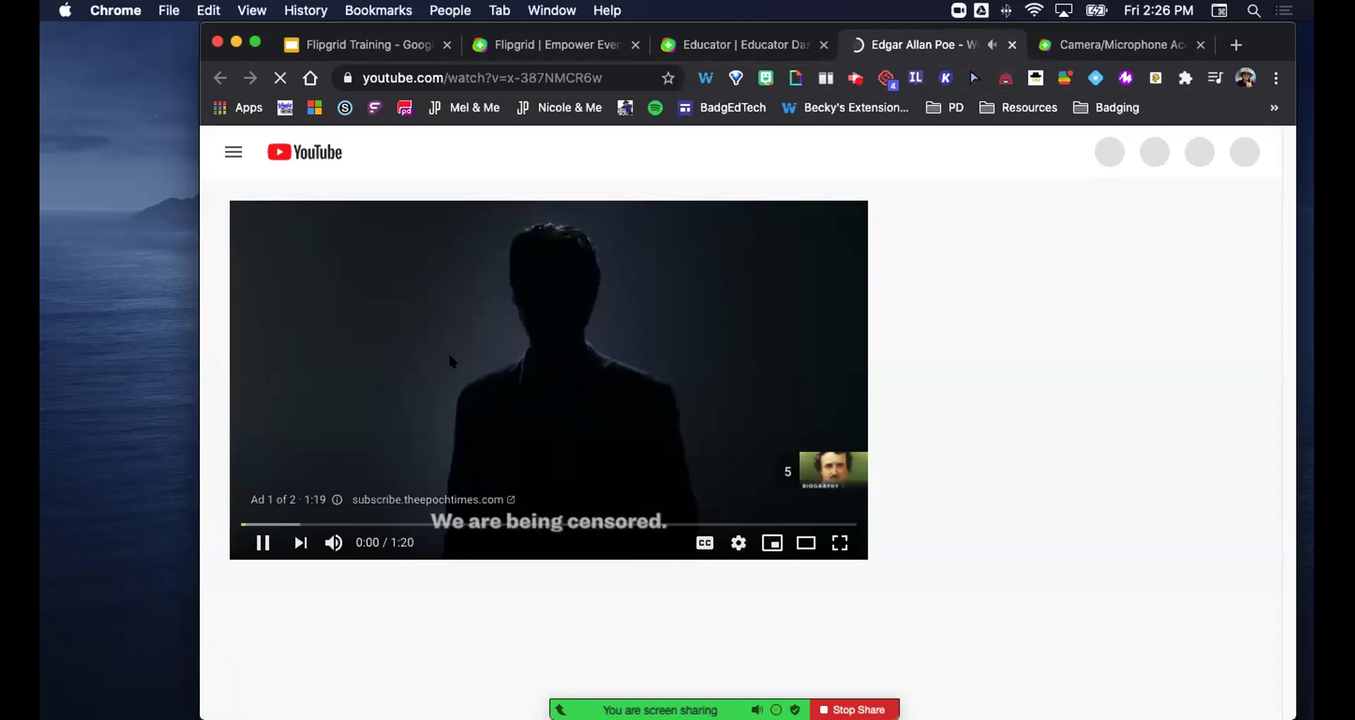
pyautogui.press('space')
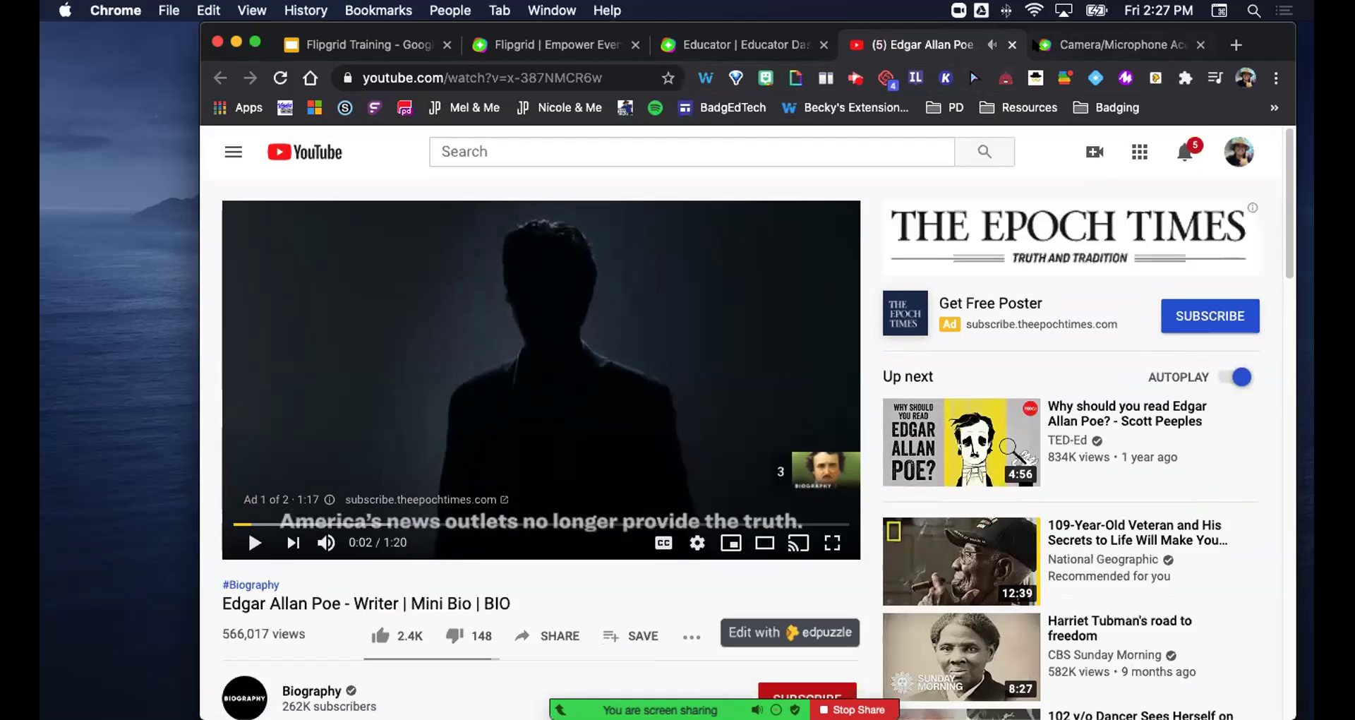
pyautogui.click(1012, 45)
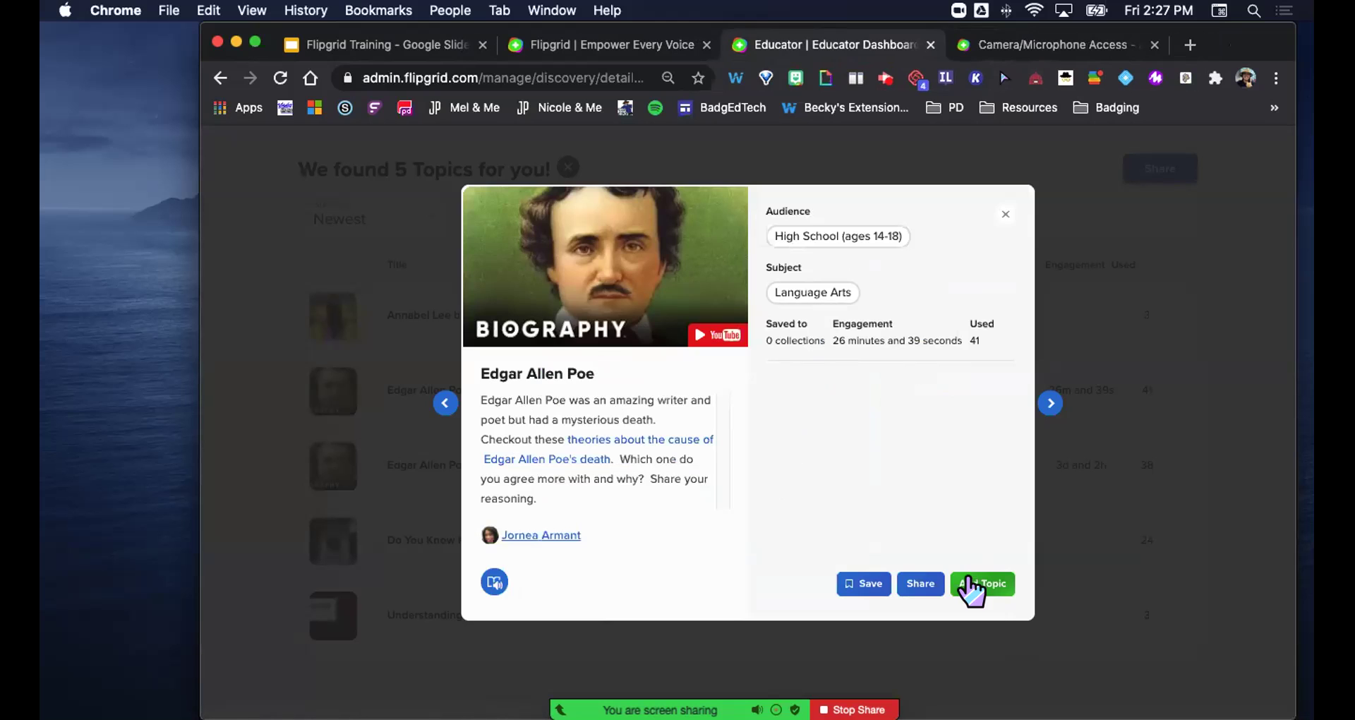
# View the linked article on theories about the cause of Poe's death, and return to the topic preview
pyautogui.click(589, 455)
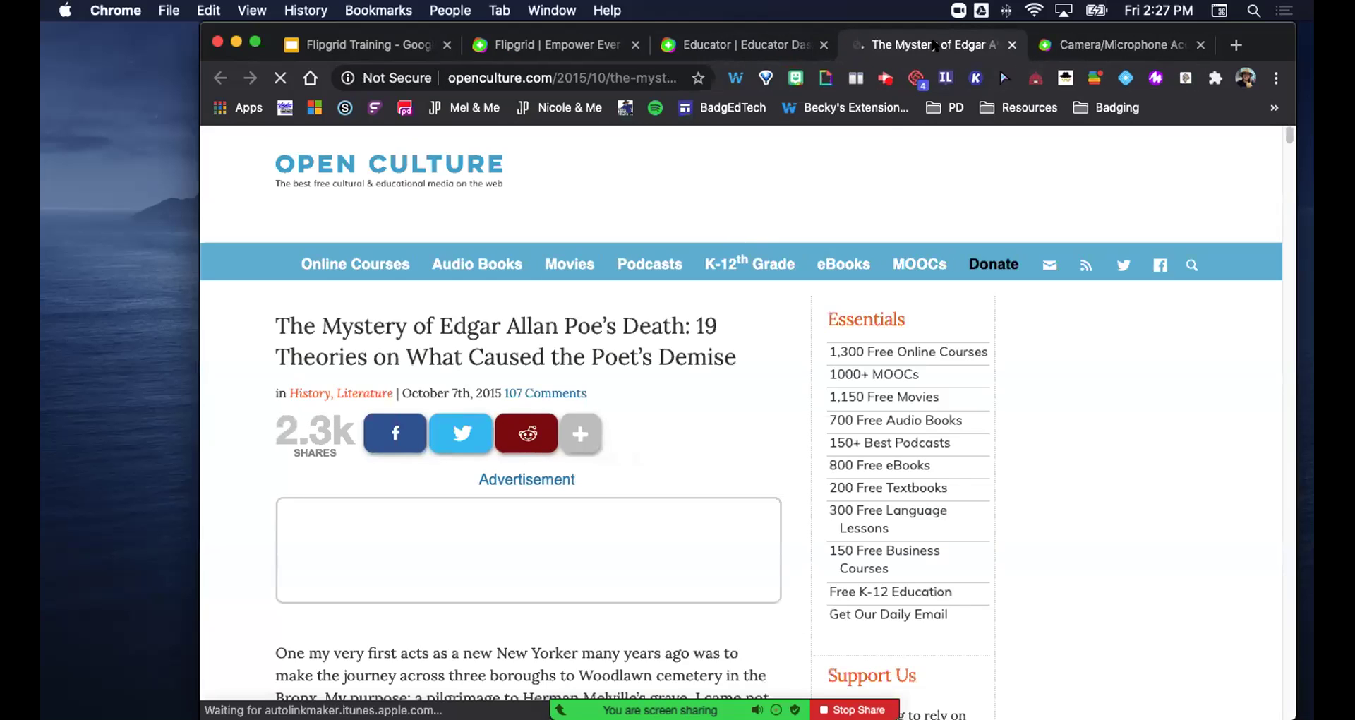
pyautogui.scroll(-3, 725, 454)
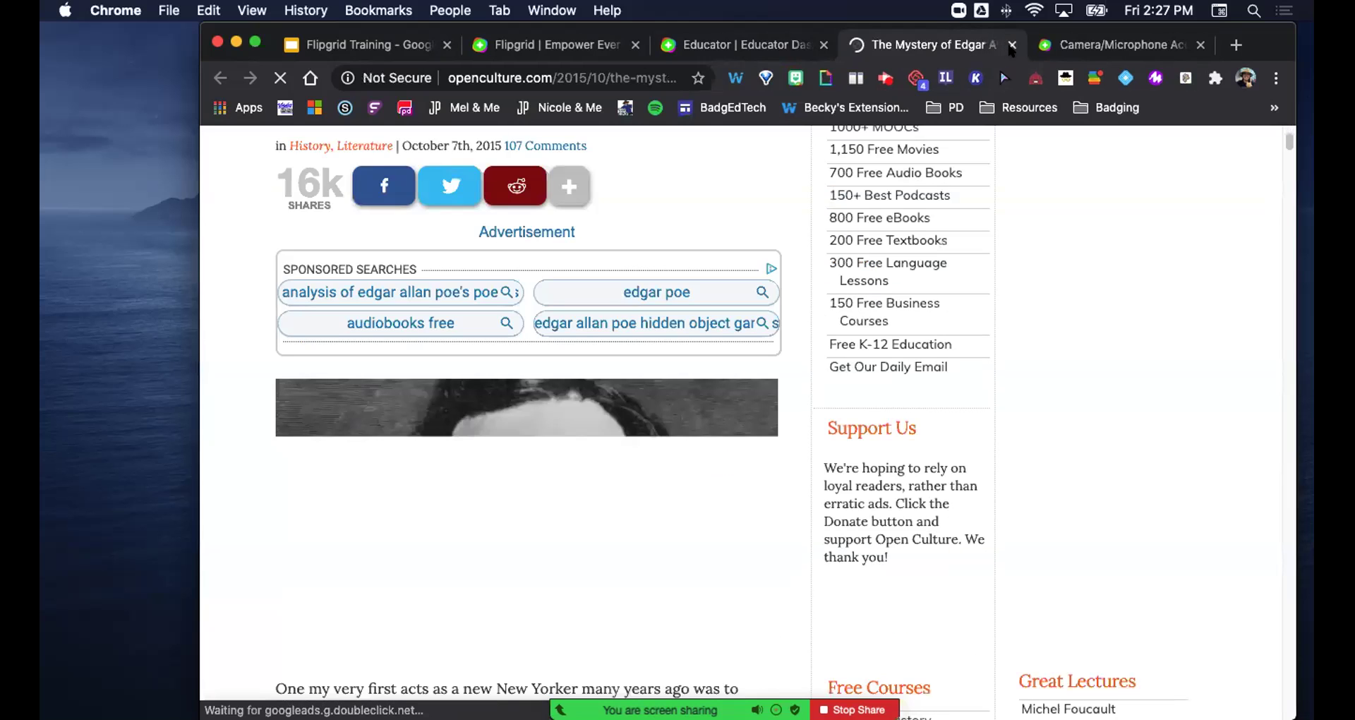
pyautogui.press('super+w')
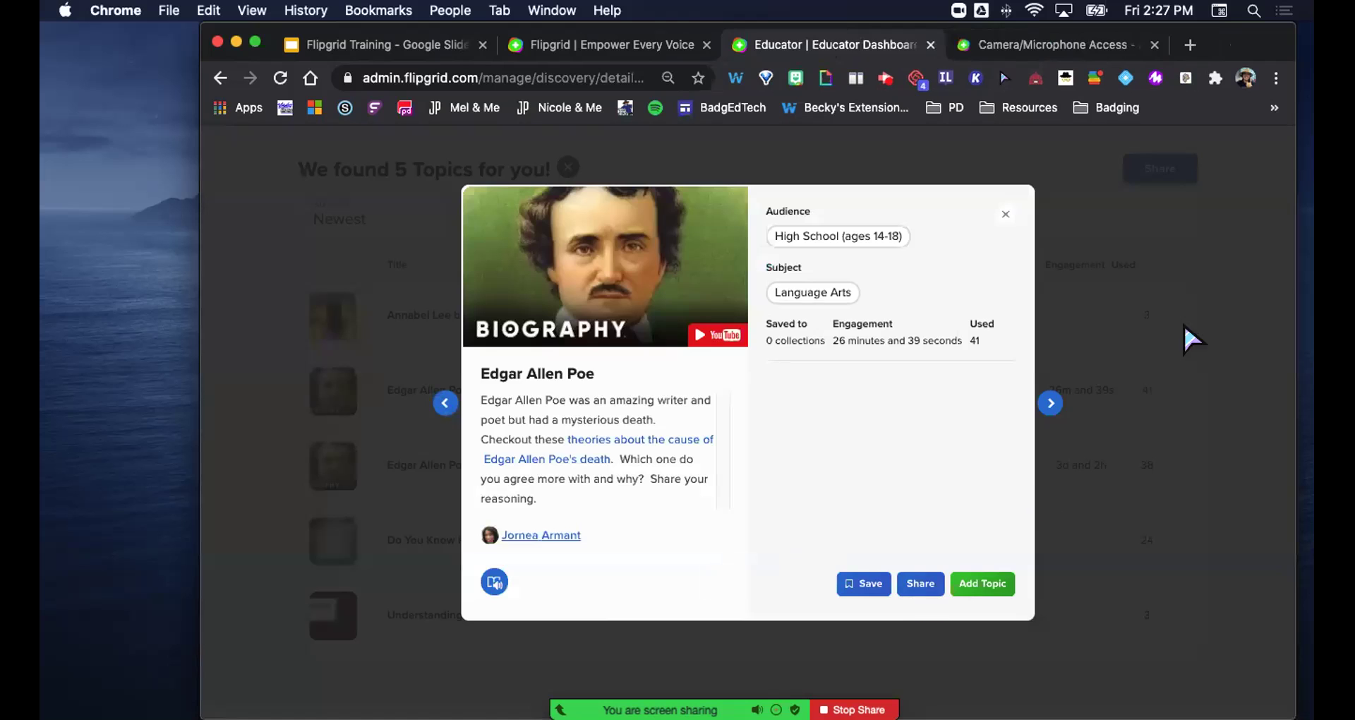
# Close the topic preview and search the Discovery topics for "brassicas"
pyautogui.click(1200, 220)
pyautogui.moveTo(1002, 215); pyautogui.dragTo(883, 213)
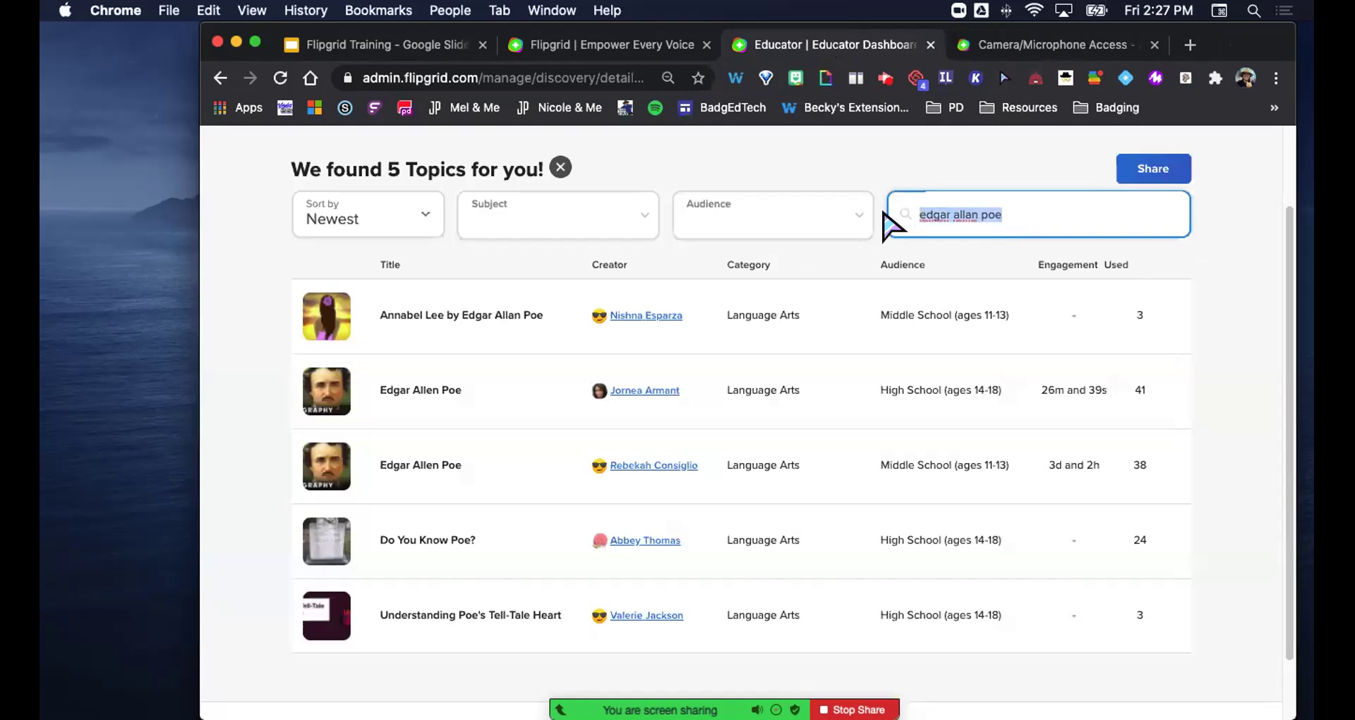
pyautogui.press('BackSpace')
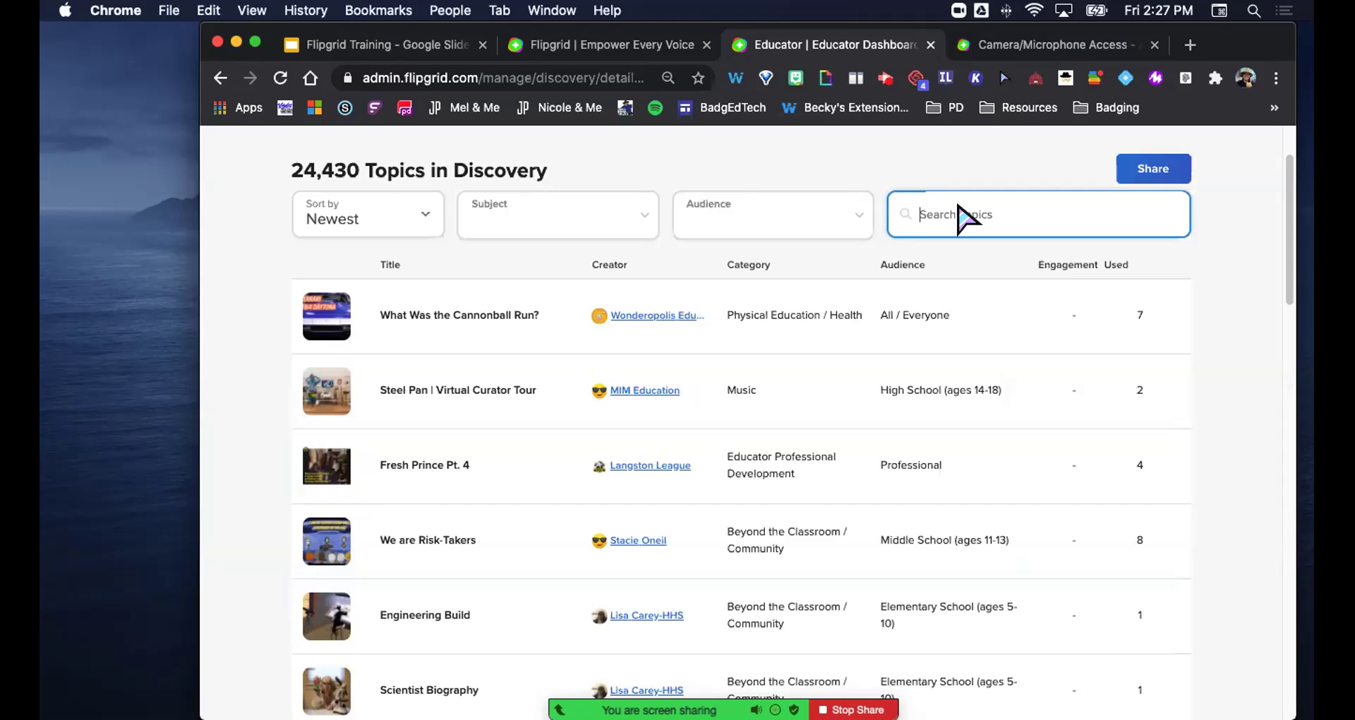
pyautogui.write('brassicas')
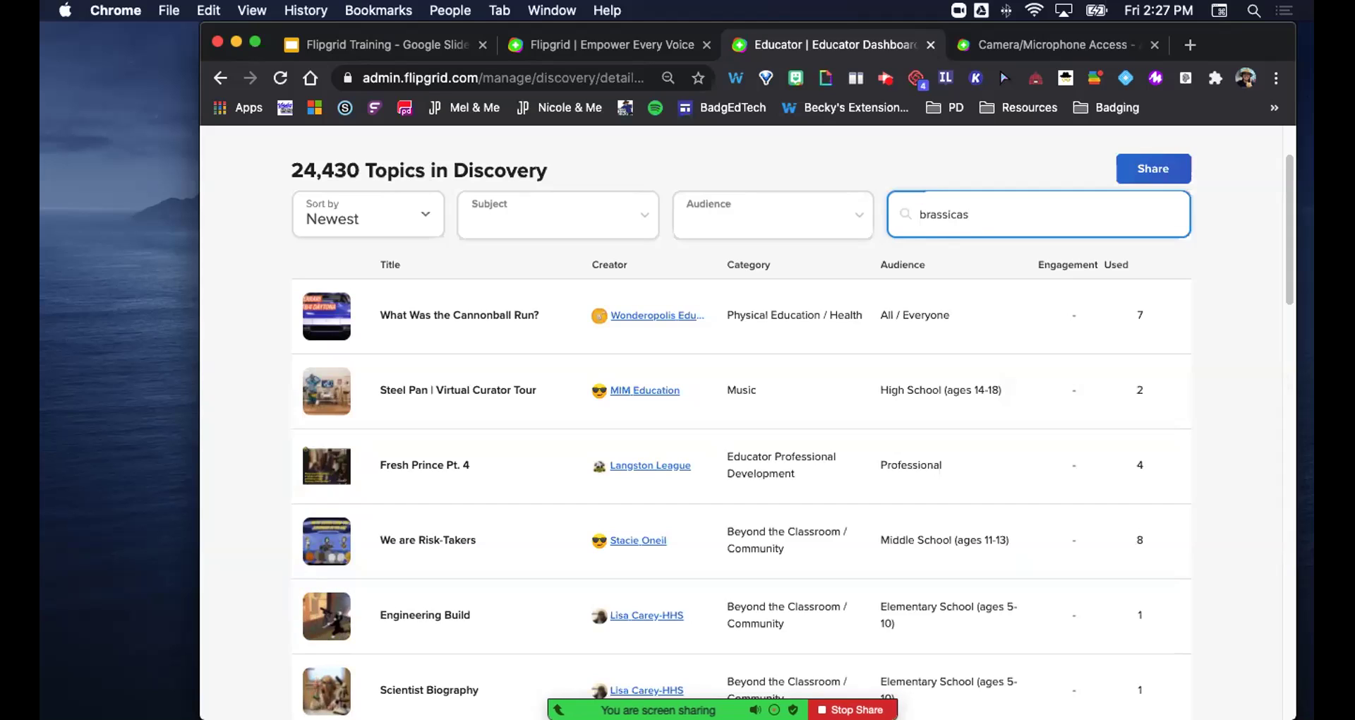
pyautogui.press('BackSpace')
pyautogui.press('BackSpace')
pyautogui.press('BackSpace')
pyautogui.press('BackSpace')
pyautogui.press('BackSpace')
pyautogui.press('BackSpace')
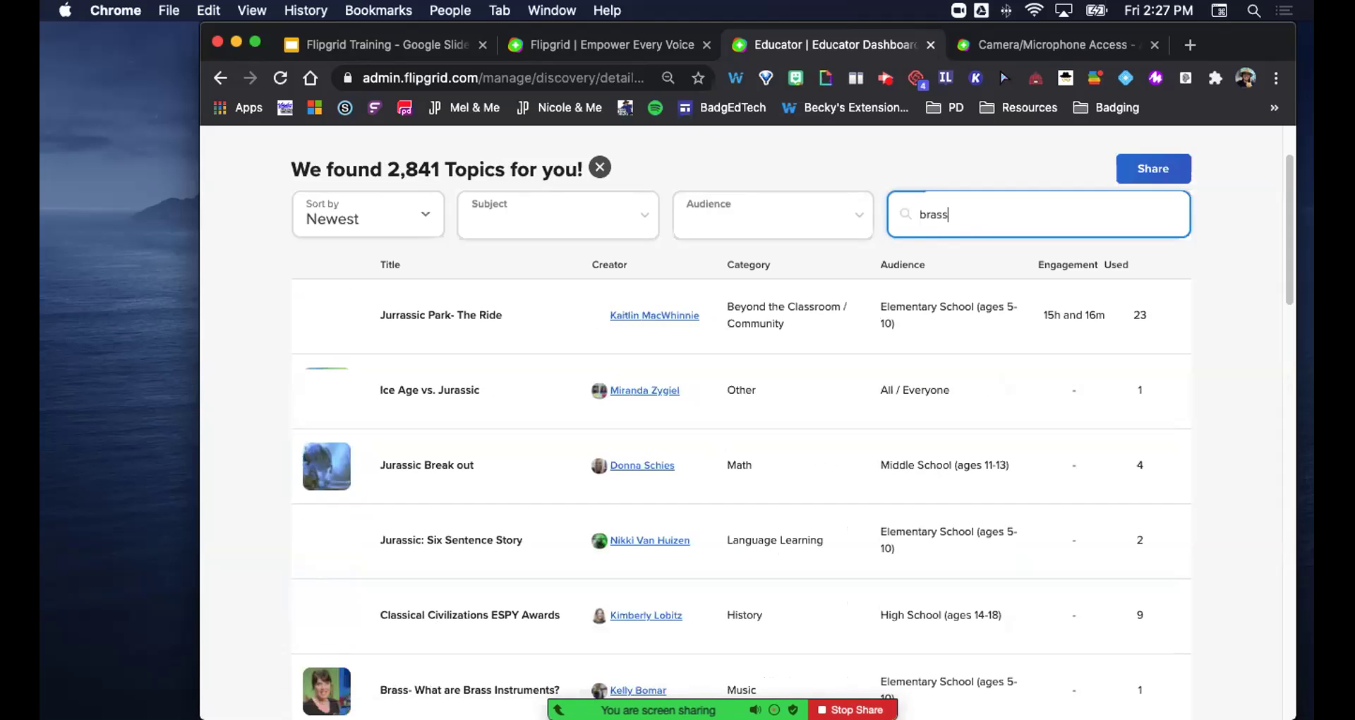
pyautogui.write('cc')
pyautogui.press('BackSpace')
pyautogui.press('BackSpace')
pyautogui.write('ssic')
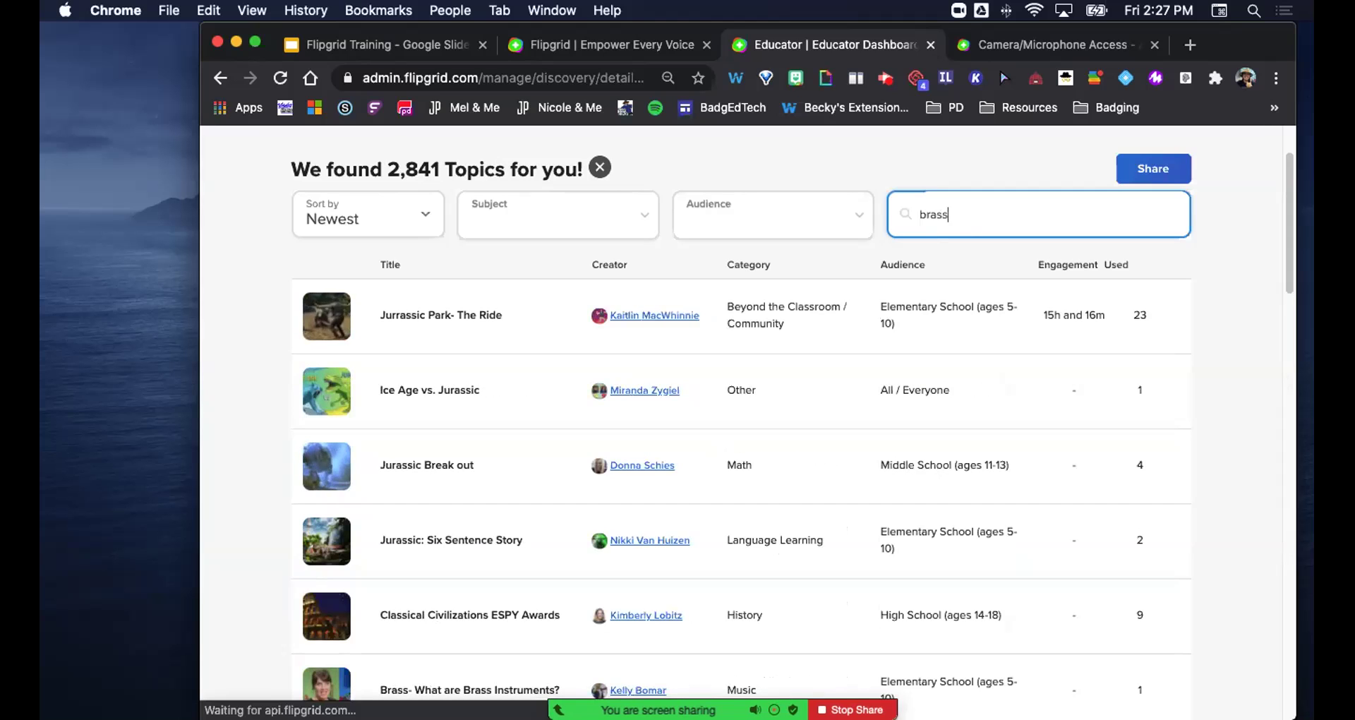
pyautogui.write('as')
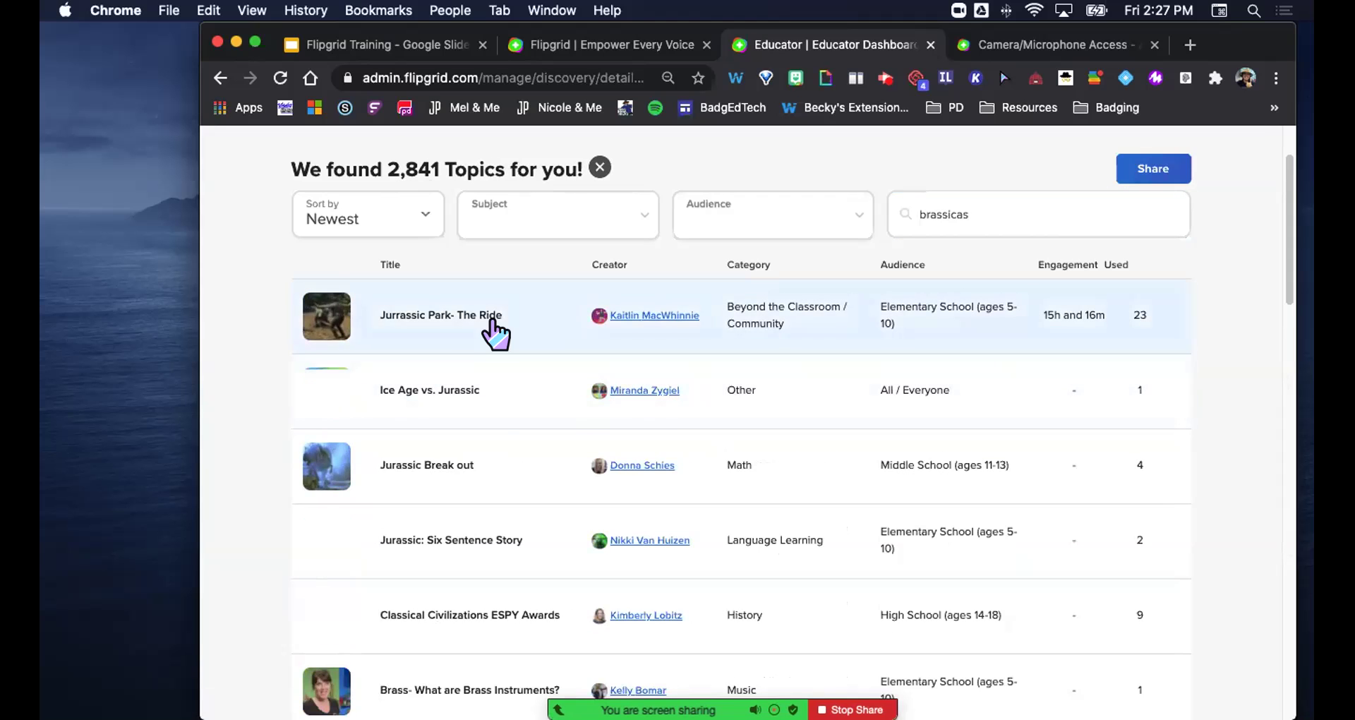
# Preview the Jurassic Break out topic, advance to Jurassic: Six Sentence Story, read its full task and close the preview
pyautogui.click(507, 462)
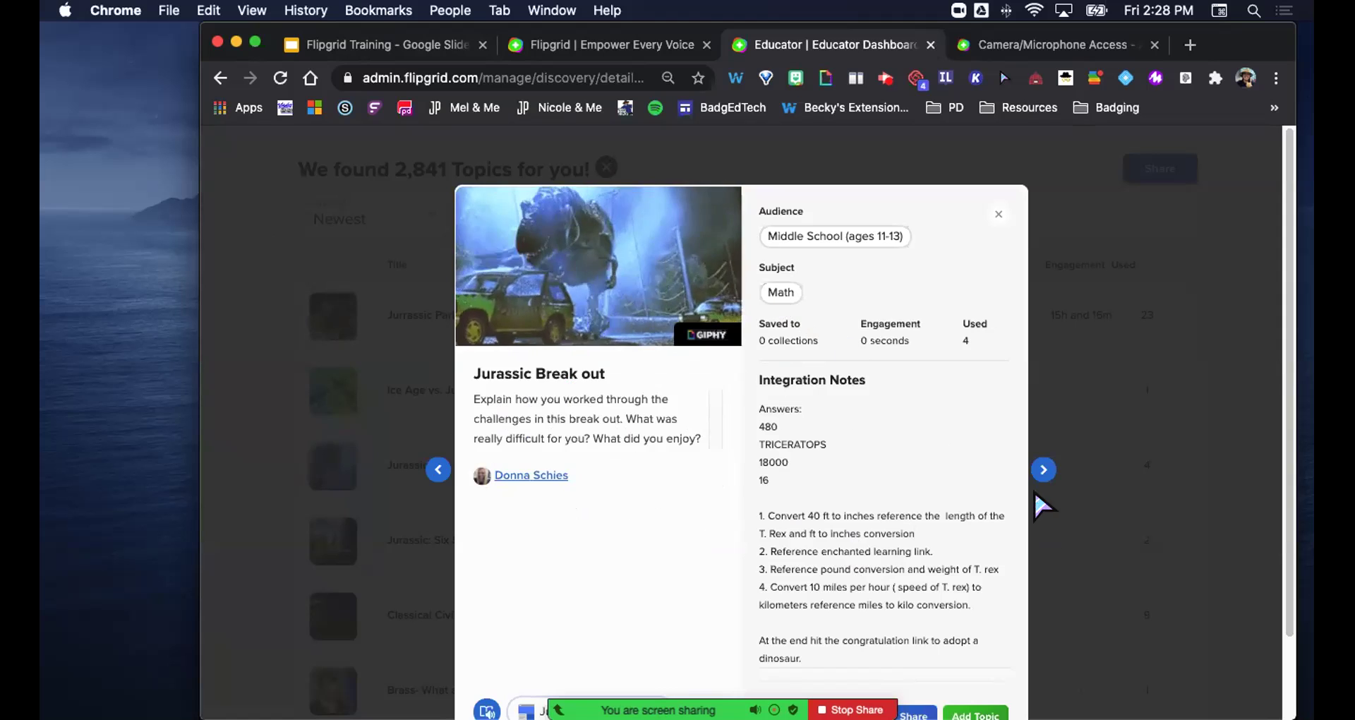
pyautogui.click(1041, 470)
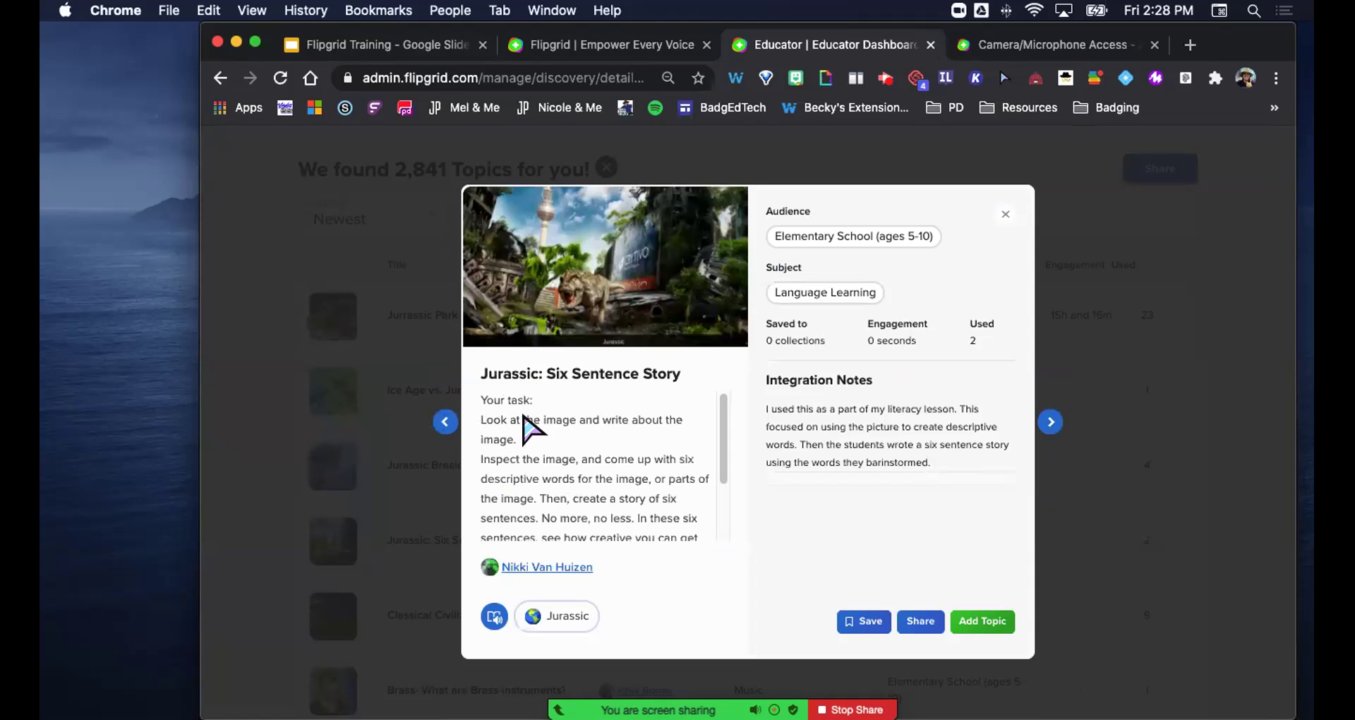
pyautogui.scroll(-3, 613, 465)
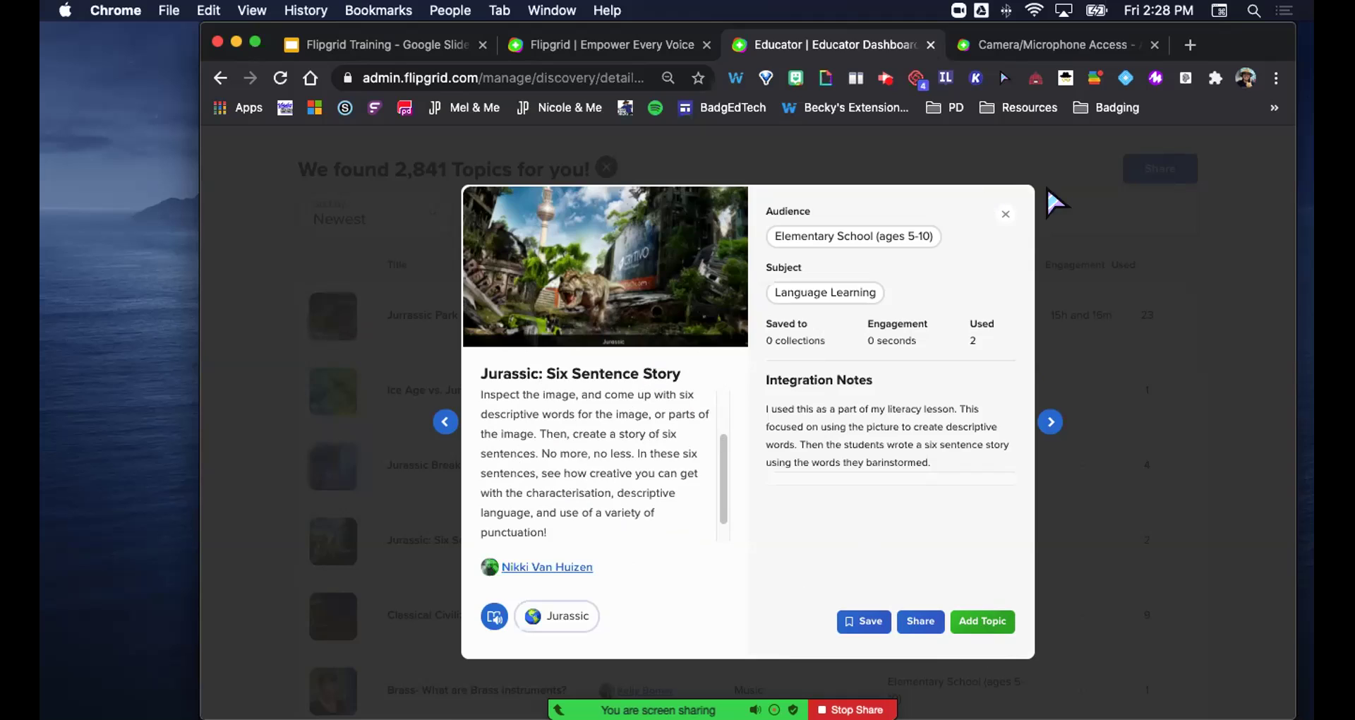
pyautogui.click(1122, 199)
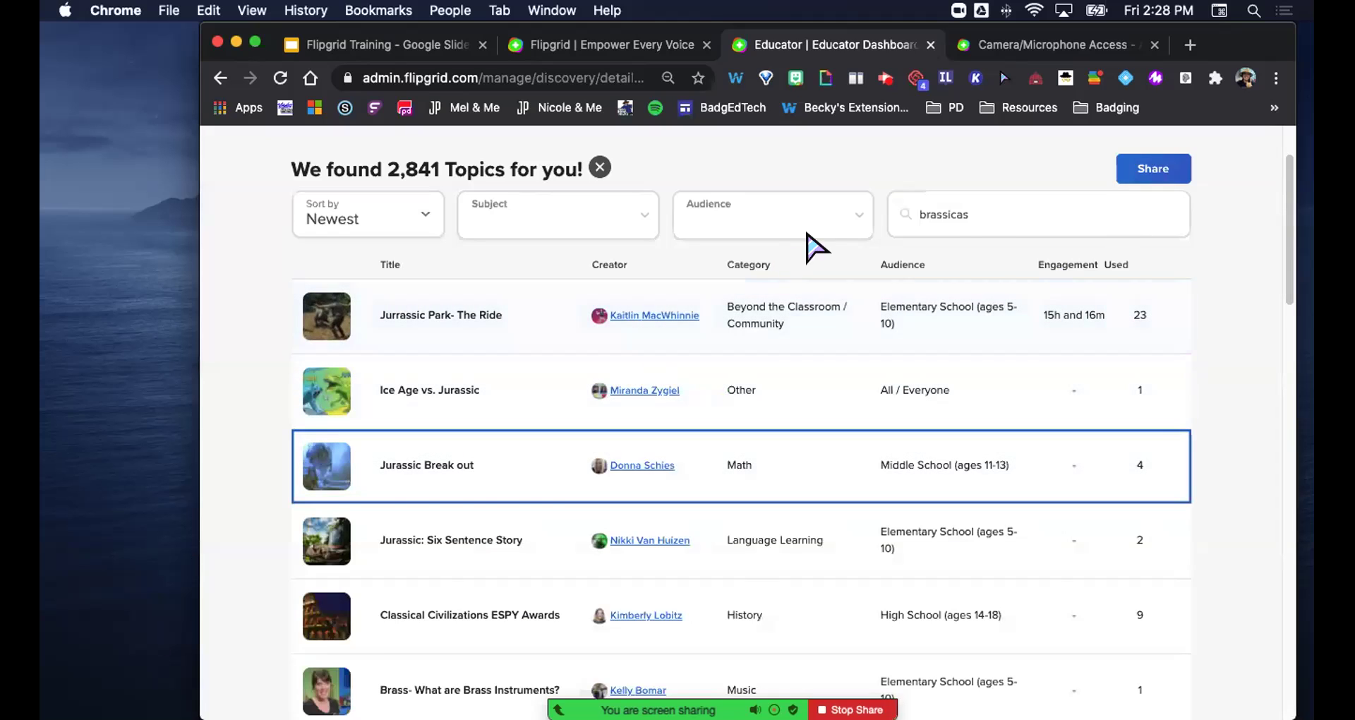
# Replace the Discovery topic search with "broccoli"
pyautogui.click(973, 224)
pyautogui.press('BackSpace')
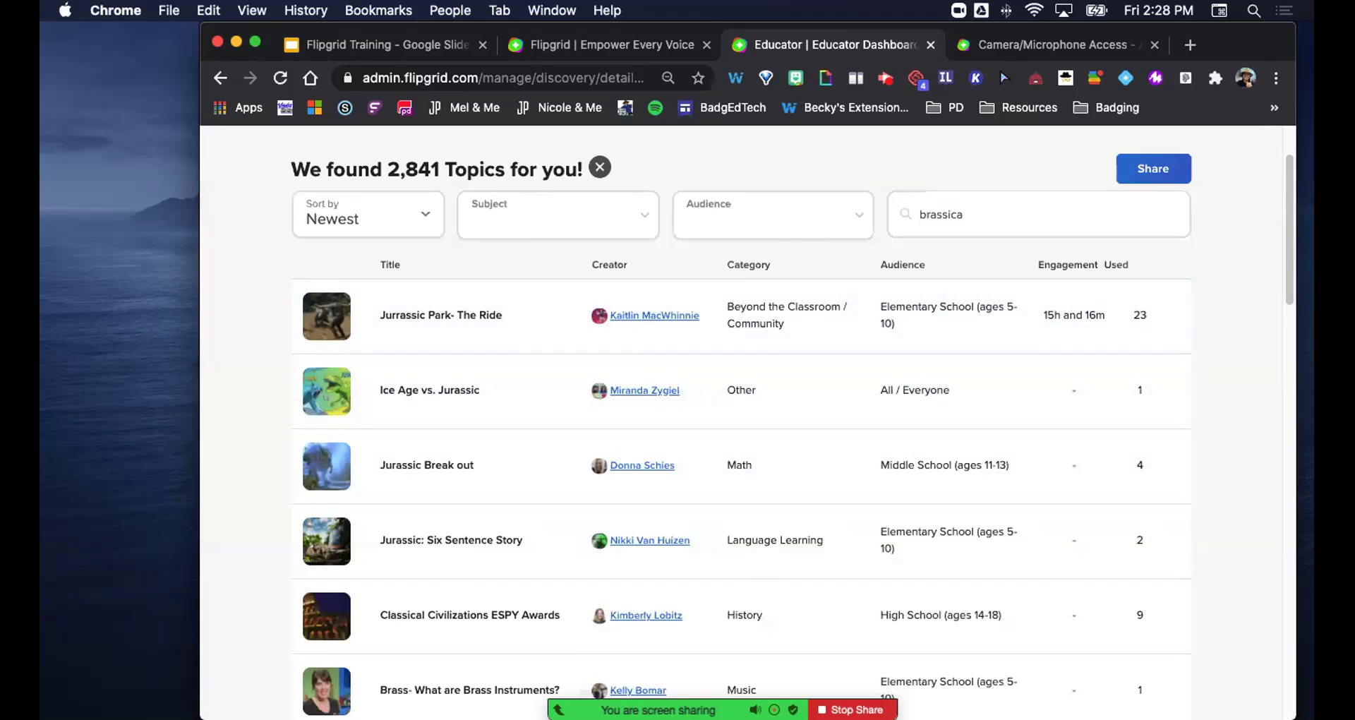
pyautogui.click(937, 219)
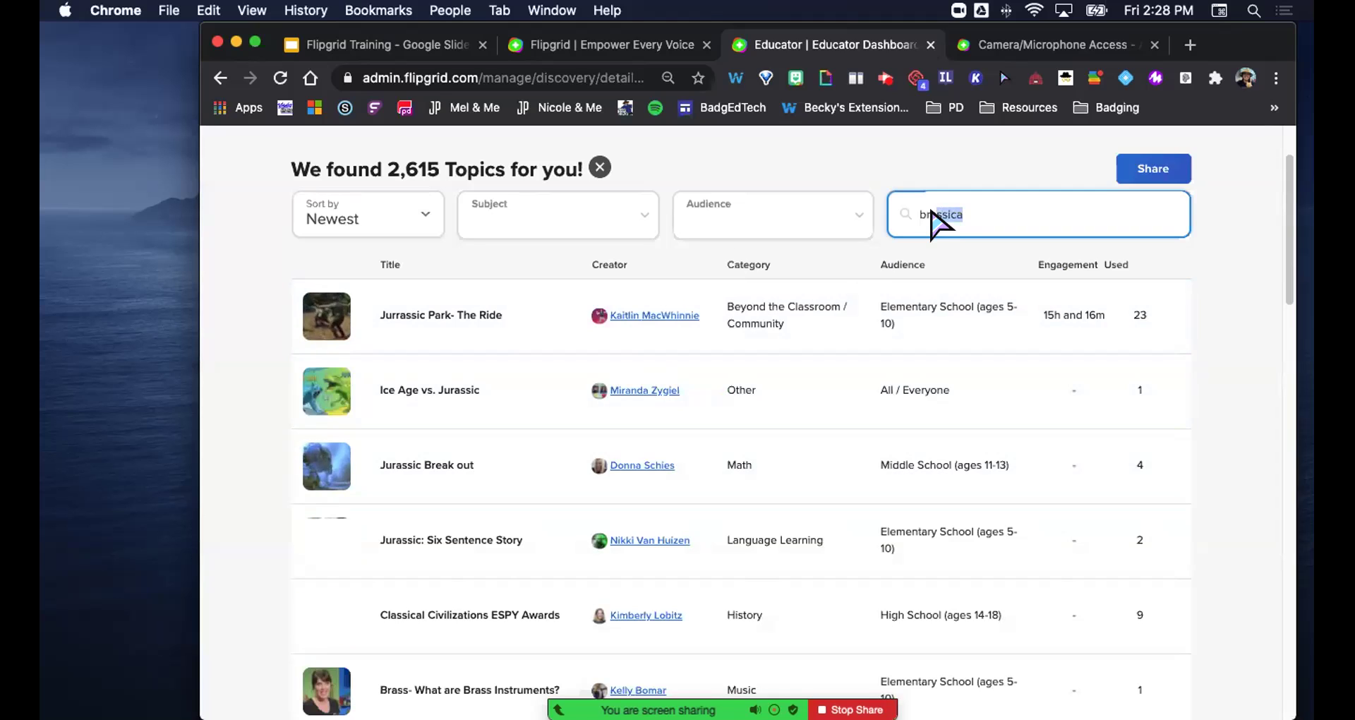
pyautogui.press('BackSpace')
pyautogui.press('Delete')
pyautogui.press('Delete')
pyautogui.press('Delete')
pyautogui.press('Delete')
pyautogui.press('Delete')
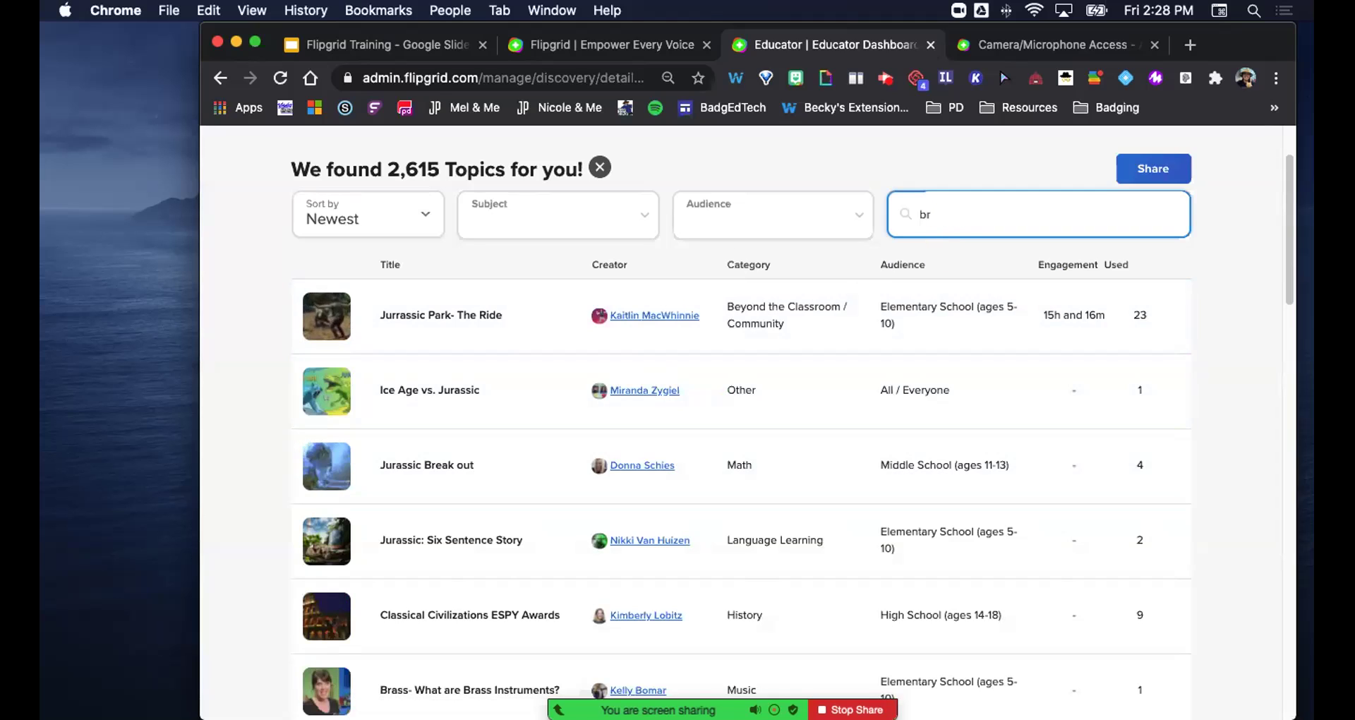
pyautogui.press('Return')
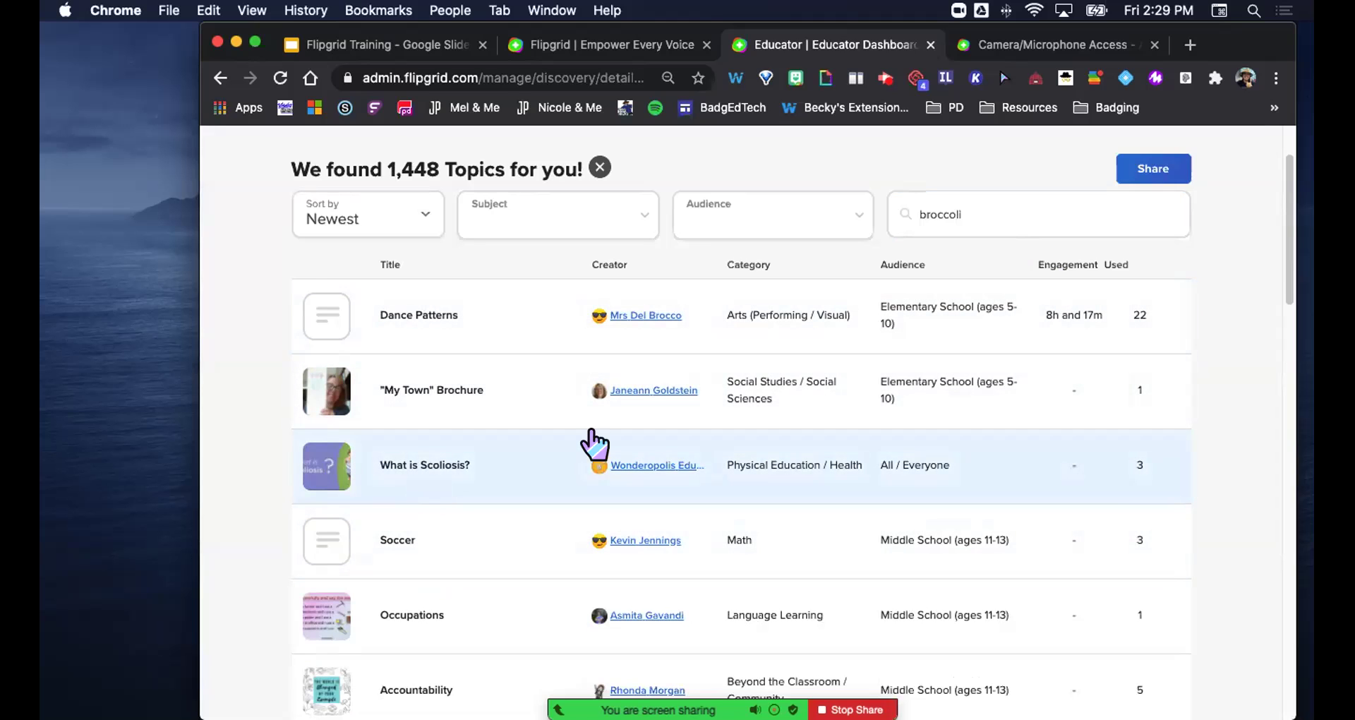
# Open the Activity page and look over its snapshot, earned achievements and recent activity list
pyautogui.scroll(3, 593, 445)
pyautogui.click(714, 150)
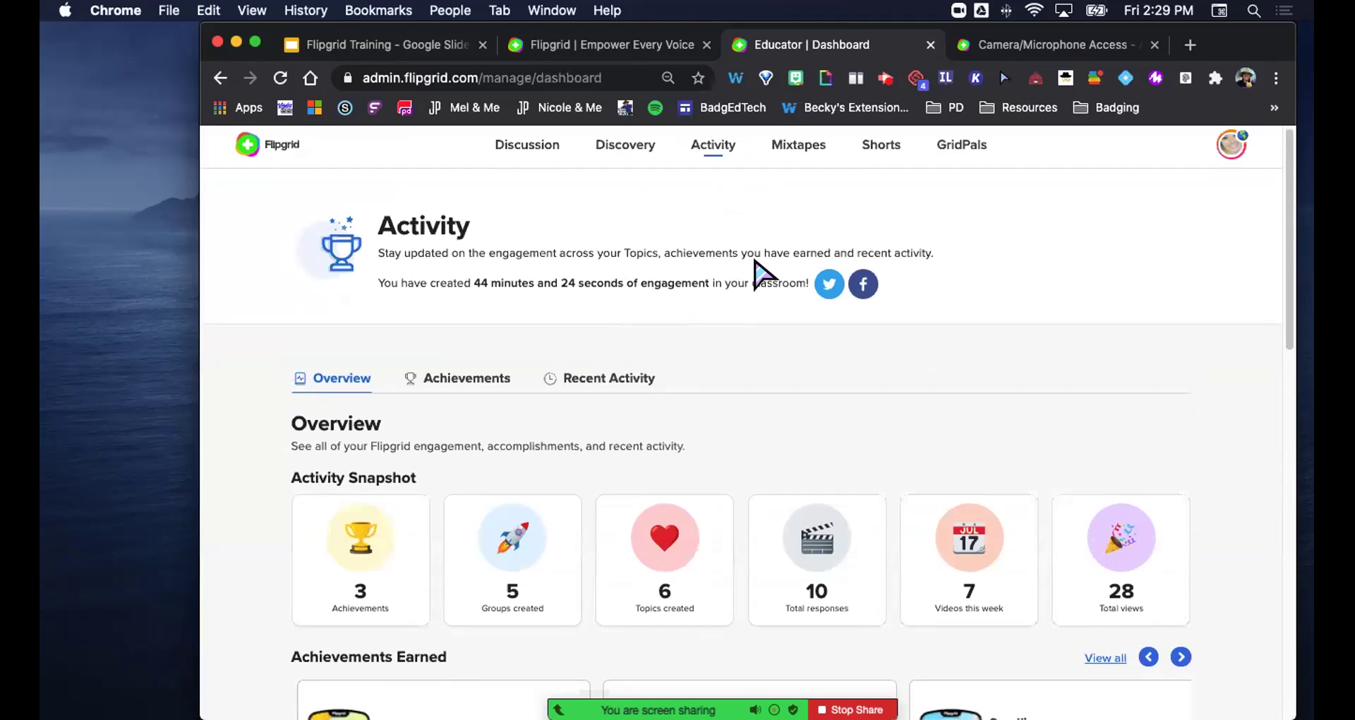
pyautogui.scroll(-5, 758, 271)
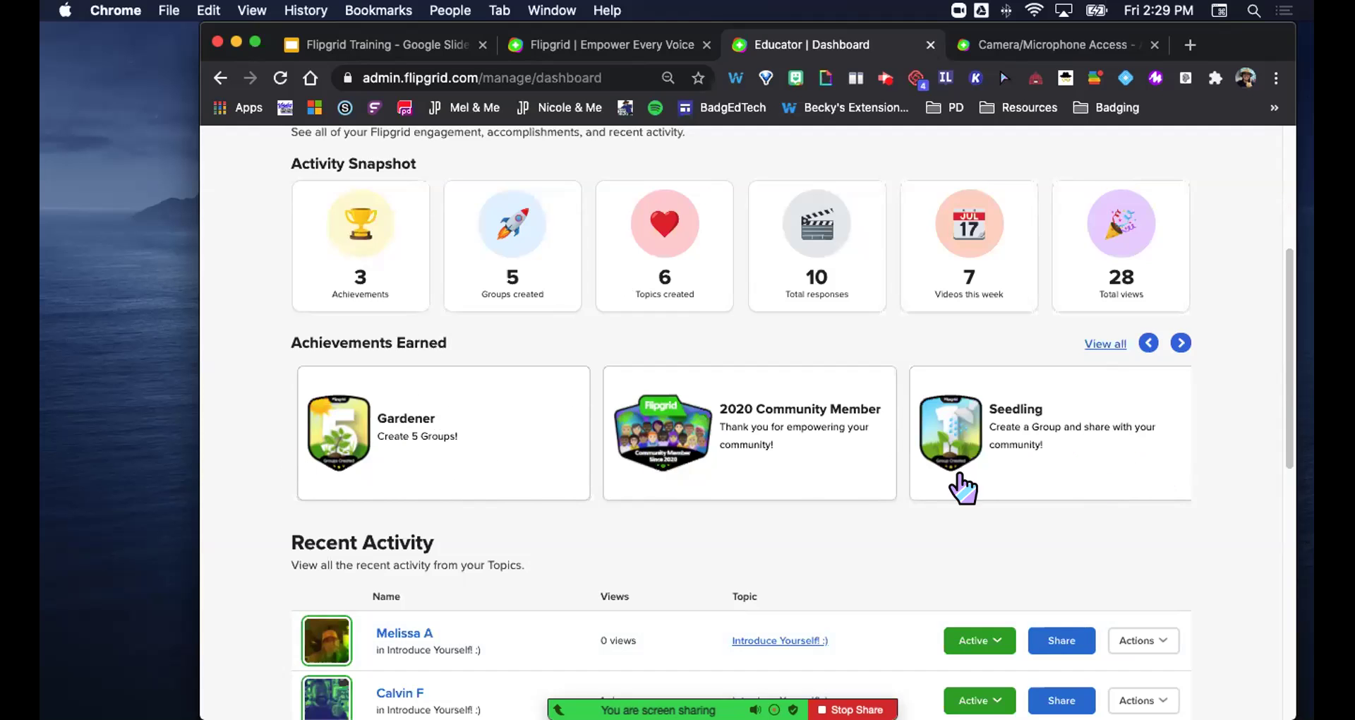
pyautogui.scroll(-3, 519, 486)
pyautogui.scroll(-5, 528, 489)
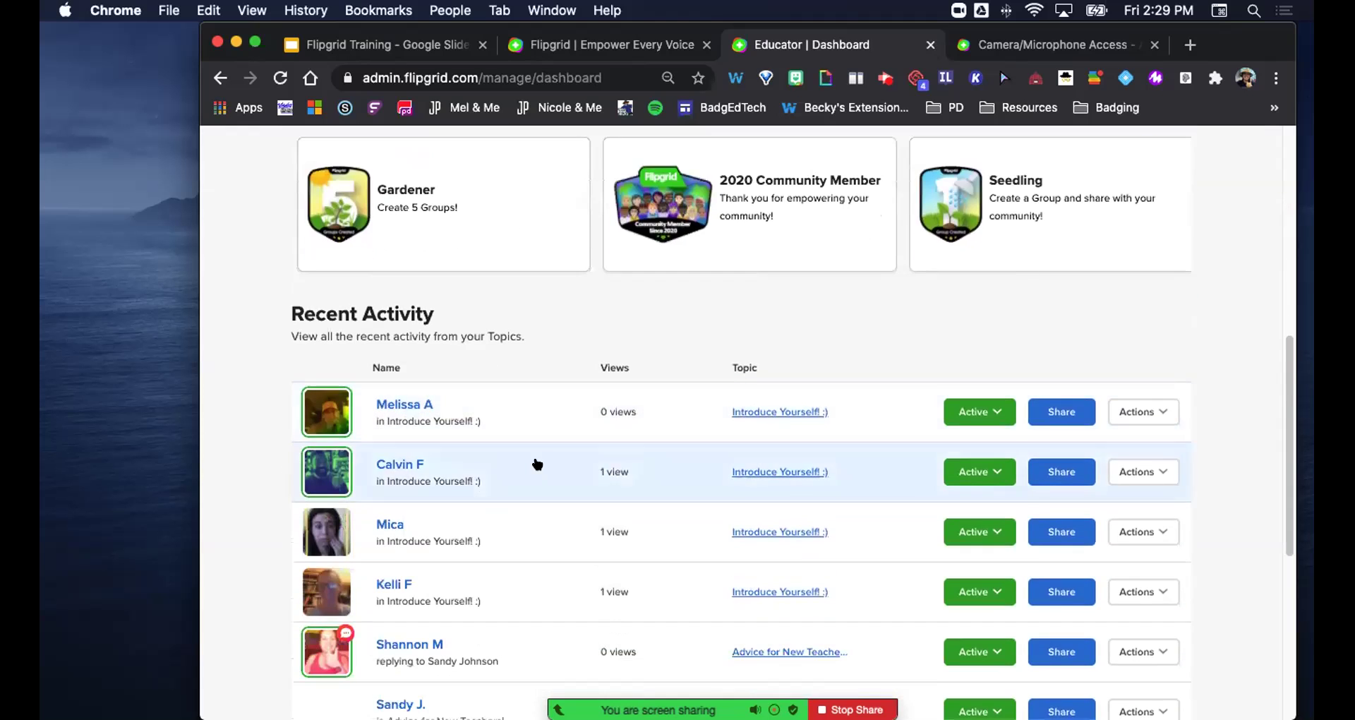
pyautogui.scroll(-2, 537, 466)
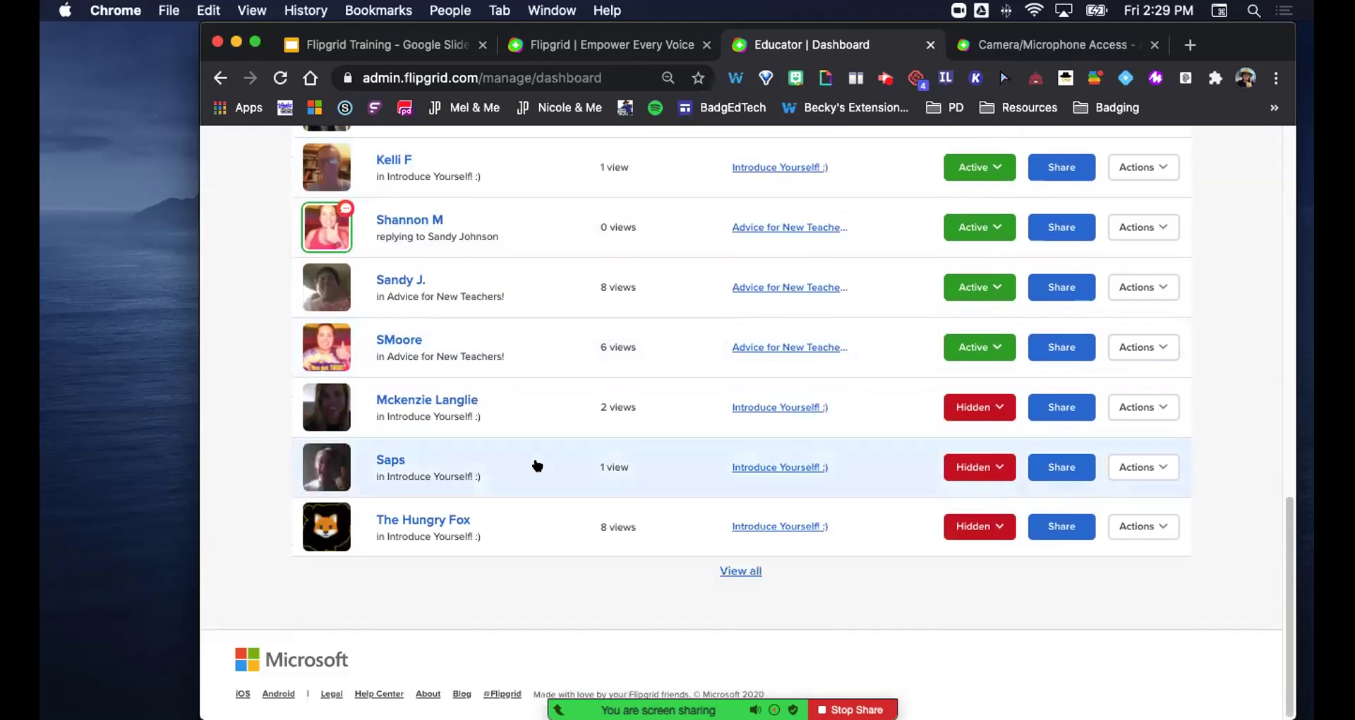
pyautogui.scroll(10, 635, 317)
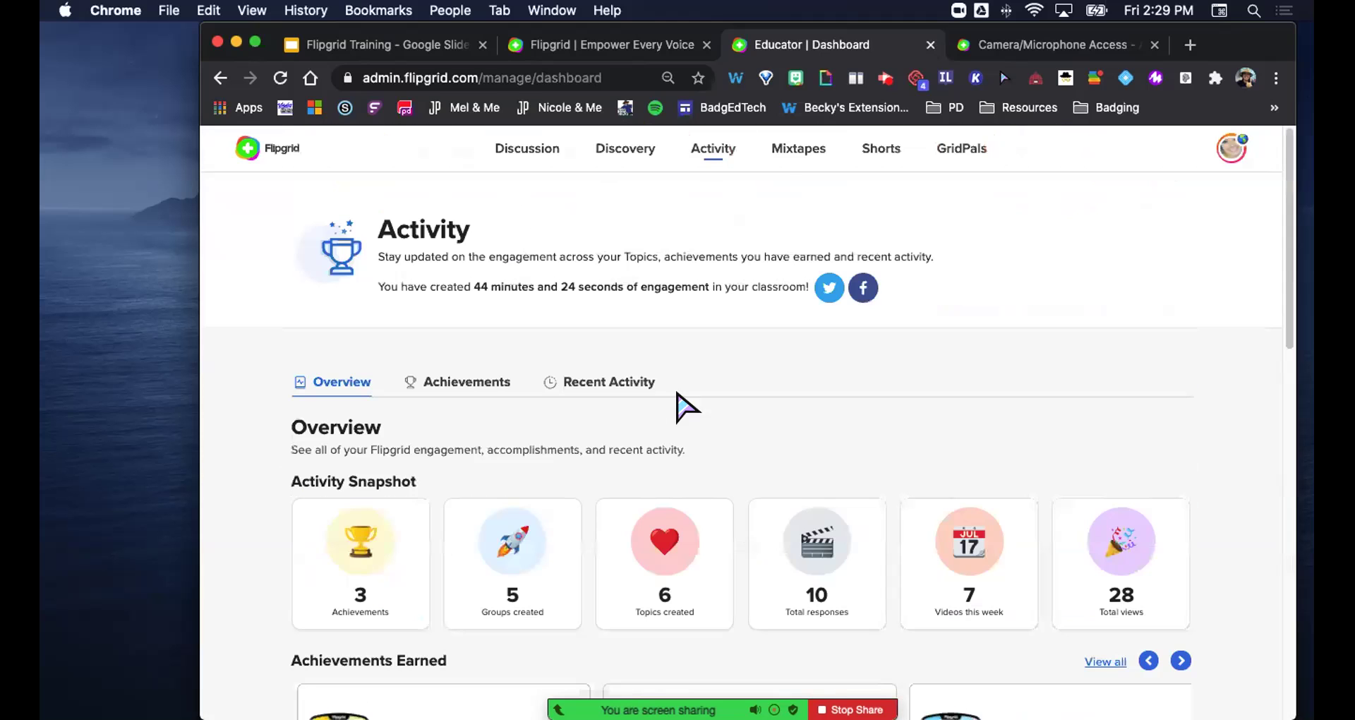
# View the Mixtapes page, and open the Shorts page to look over the existing shorts
pyautogui.click(790, 154)
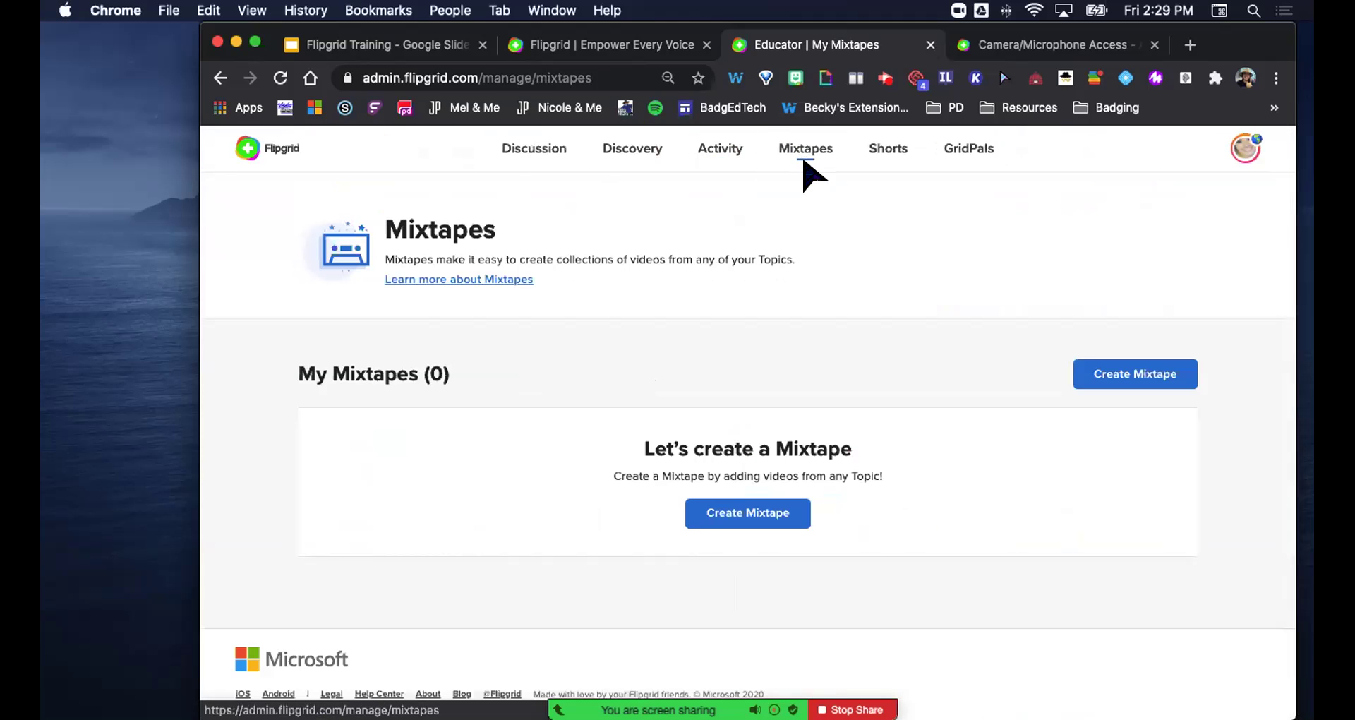
pyautogui.click(891, 159)
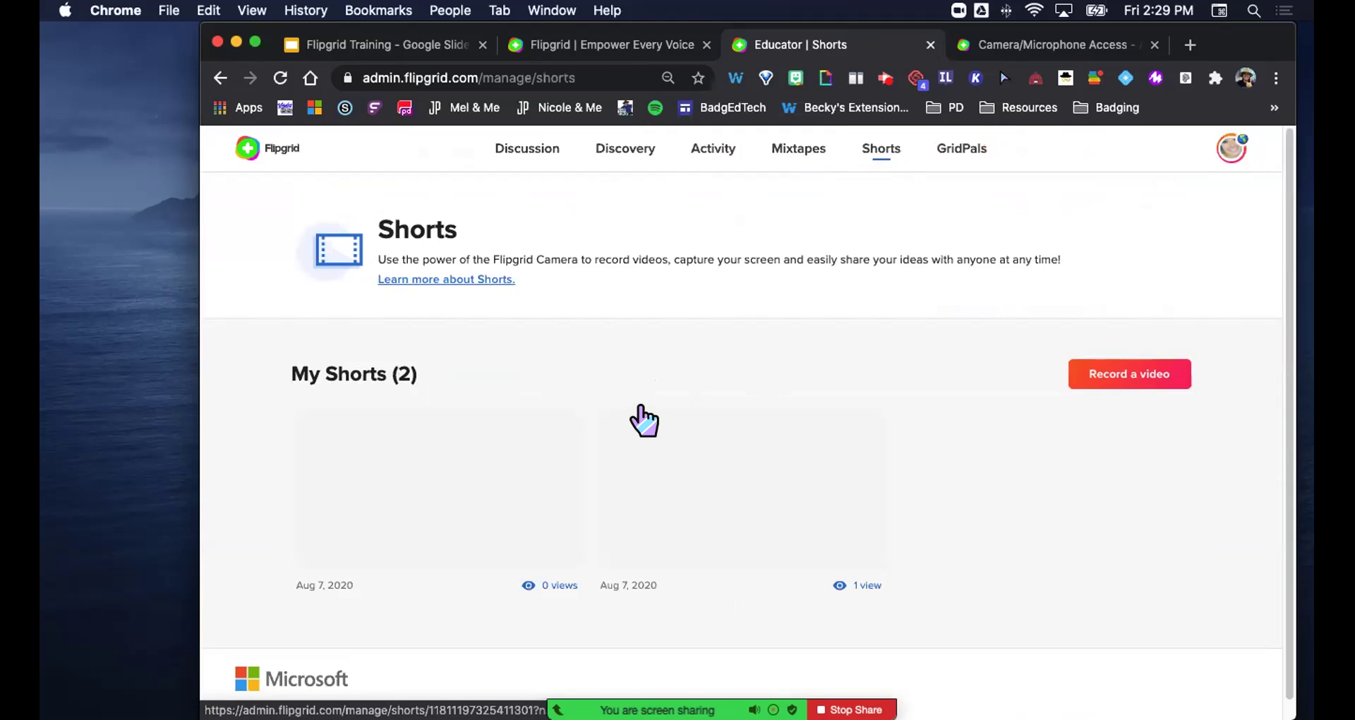
pyautogui.scroll(-1, 641, 424)
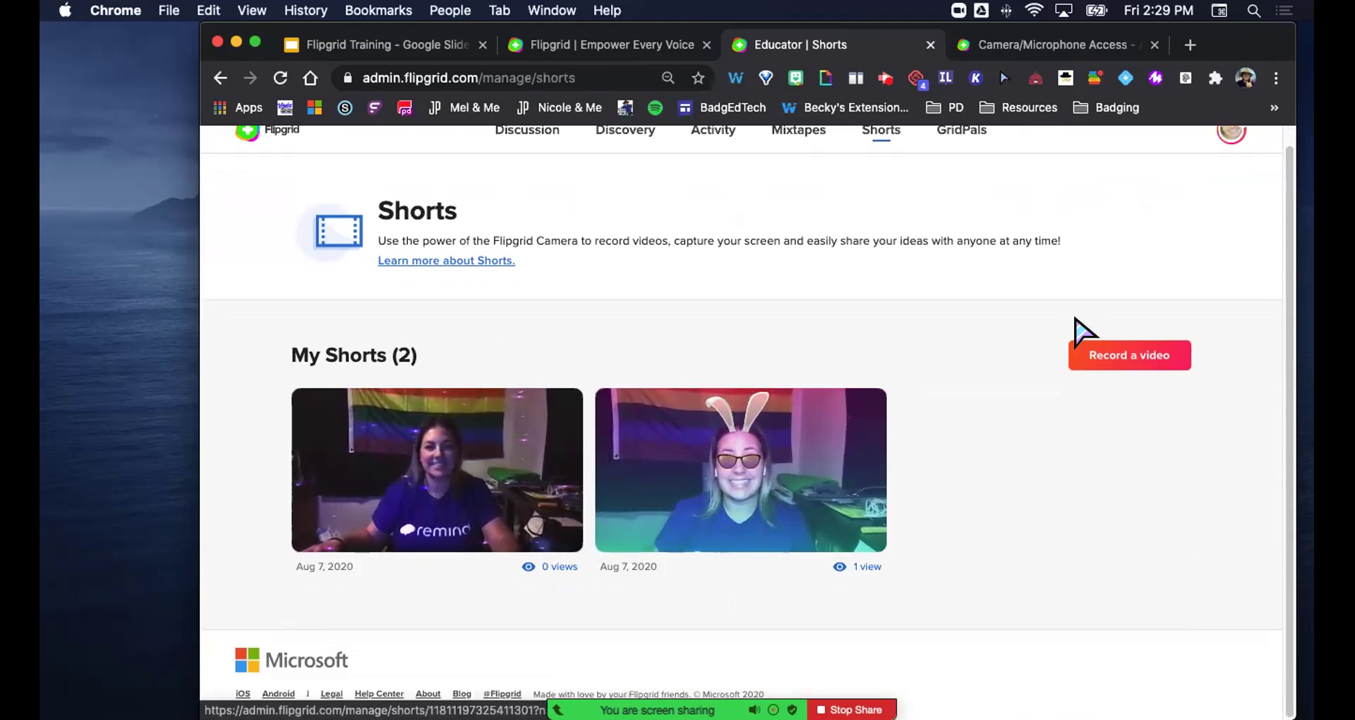
# Start a new short and add the Whiteboard as a split screen covering slightly more than half the camera view
pyautogui.click(1110, 349)
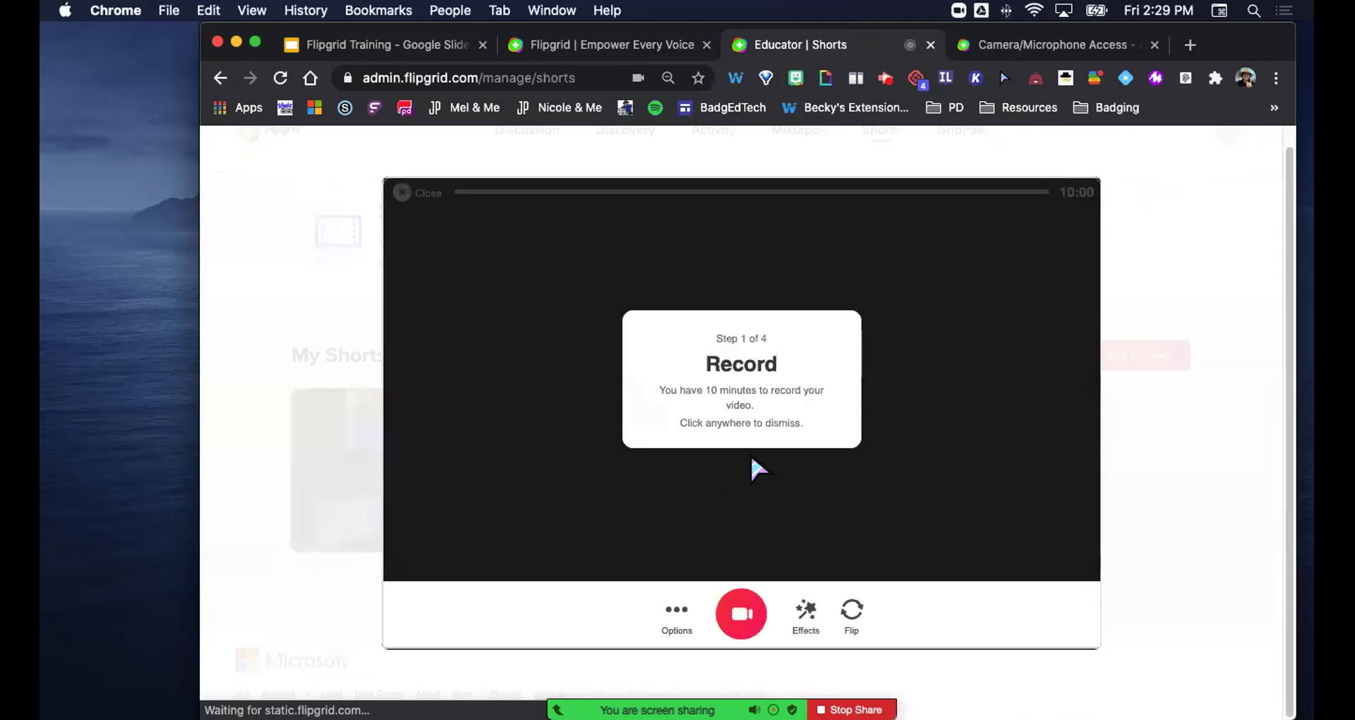
pyautogui.click(758, 469)
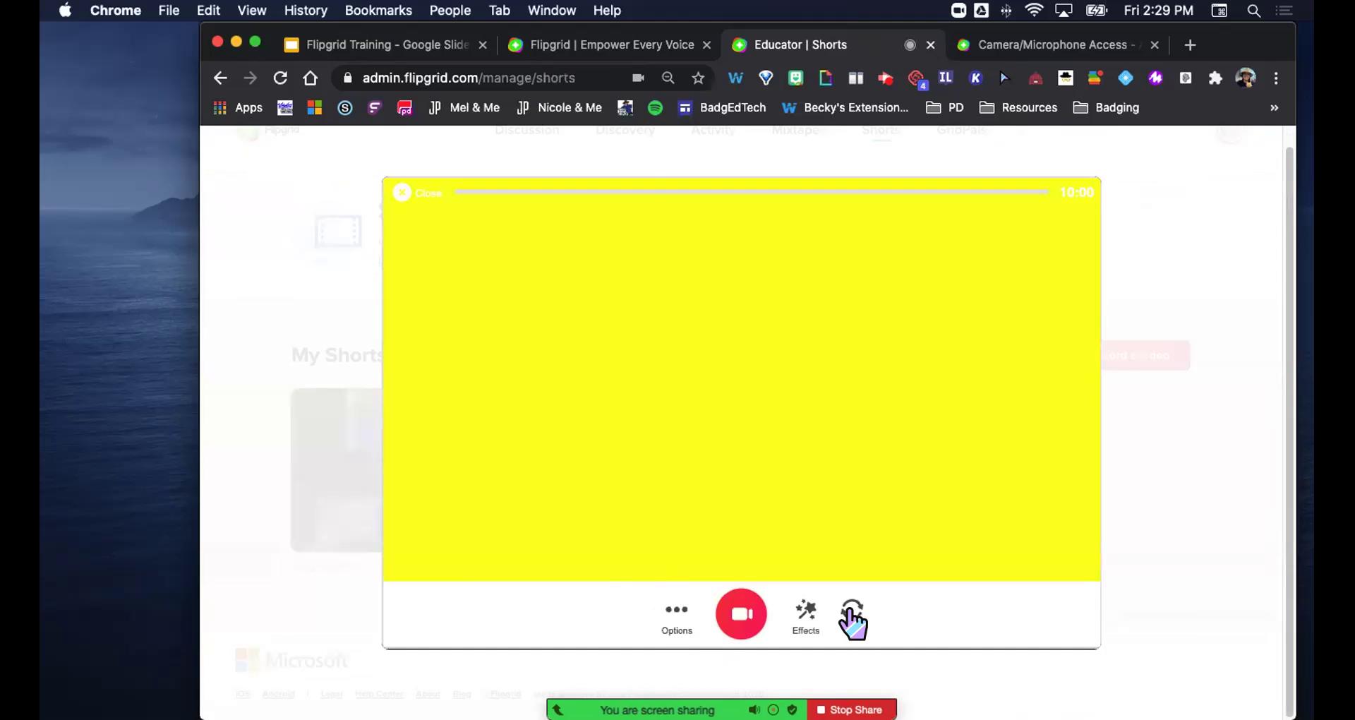
pyautogui.click(805, 614)
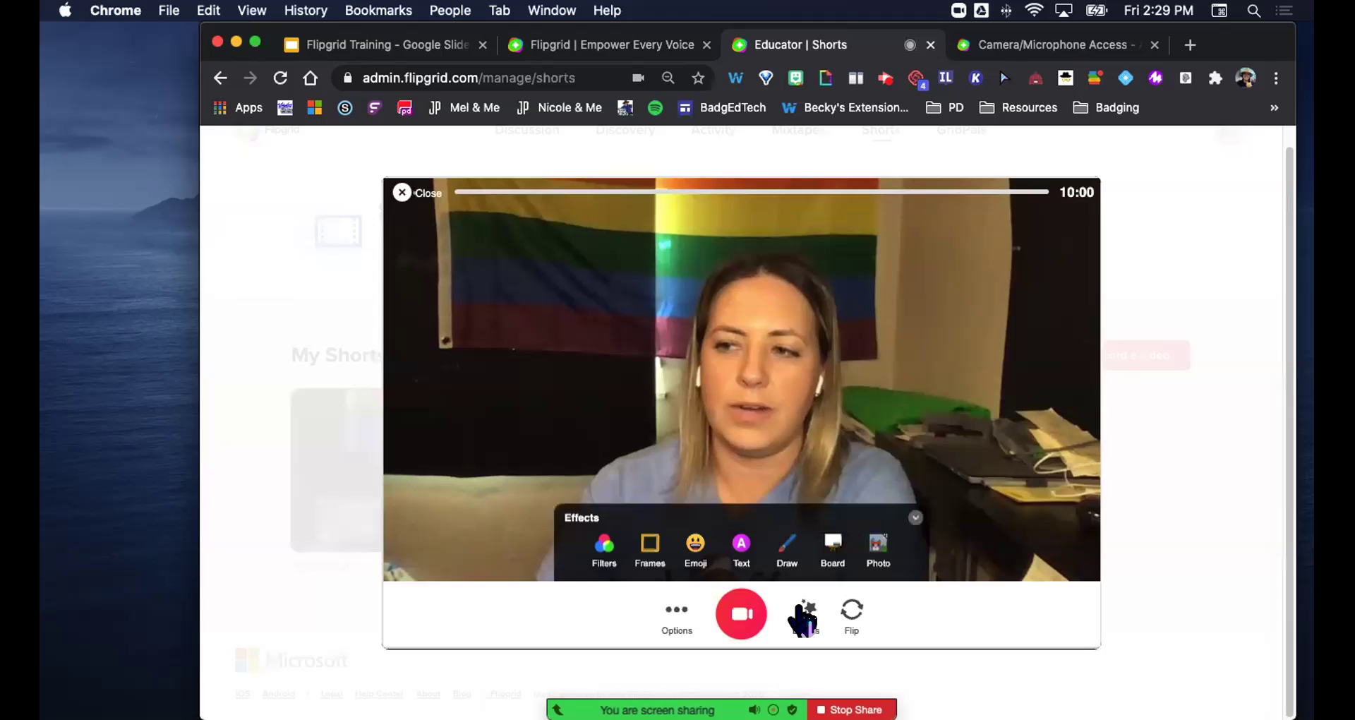
pyautogui.click(832, 546)
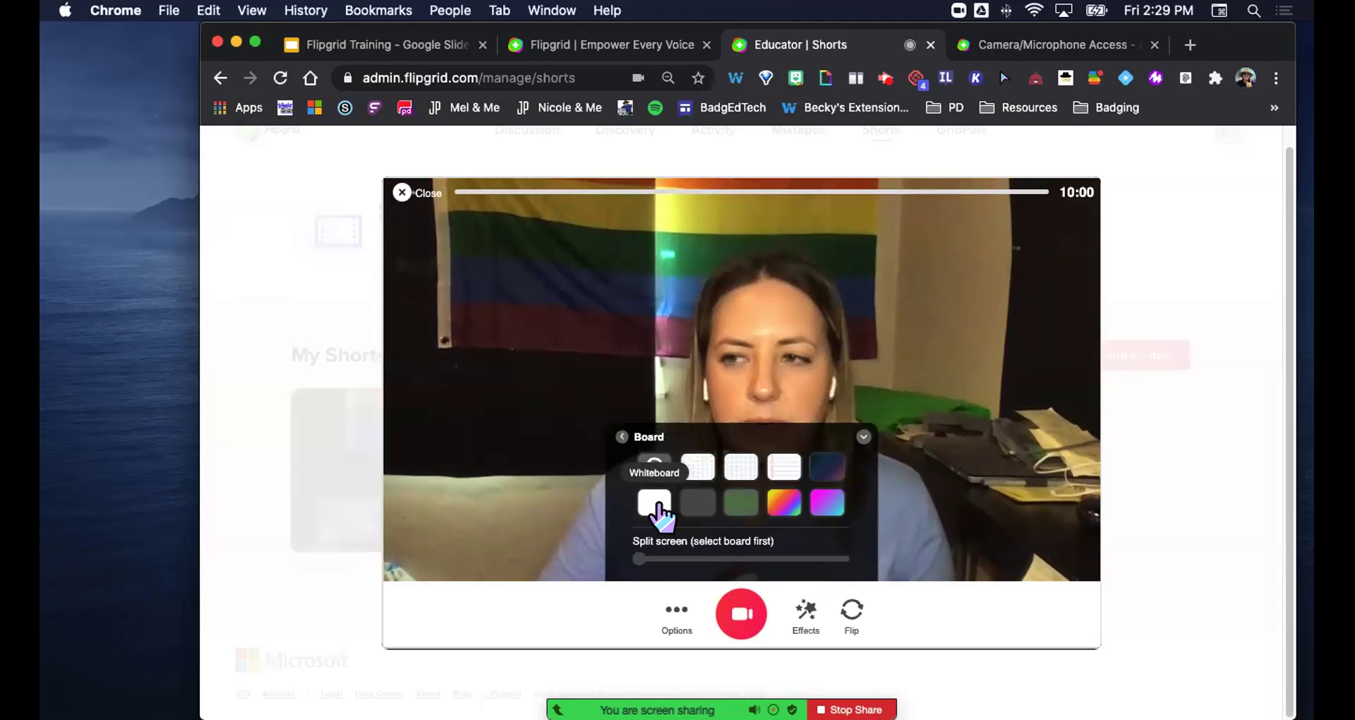
pyautogui.click(652, 504)
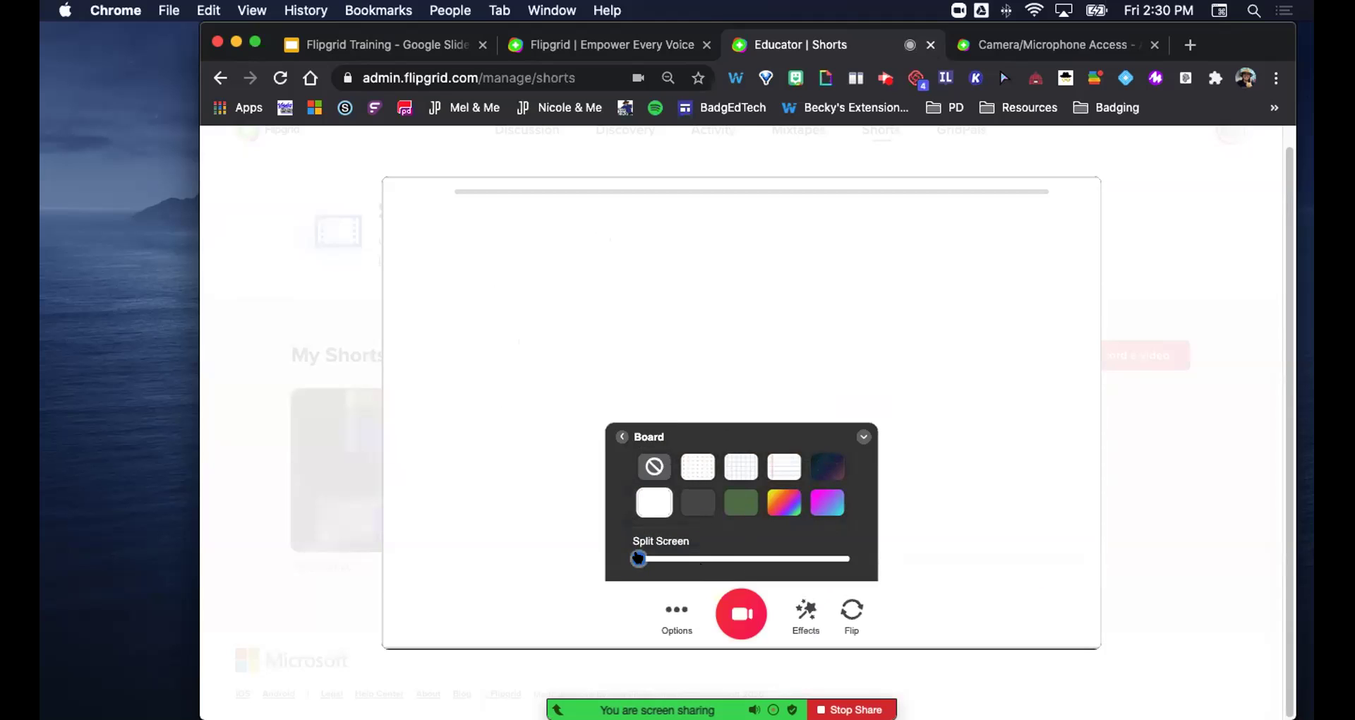
pyautogui.moveTo(638, 558); pyautogui.dragTo(725, 559)
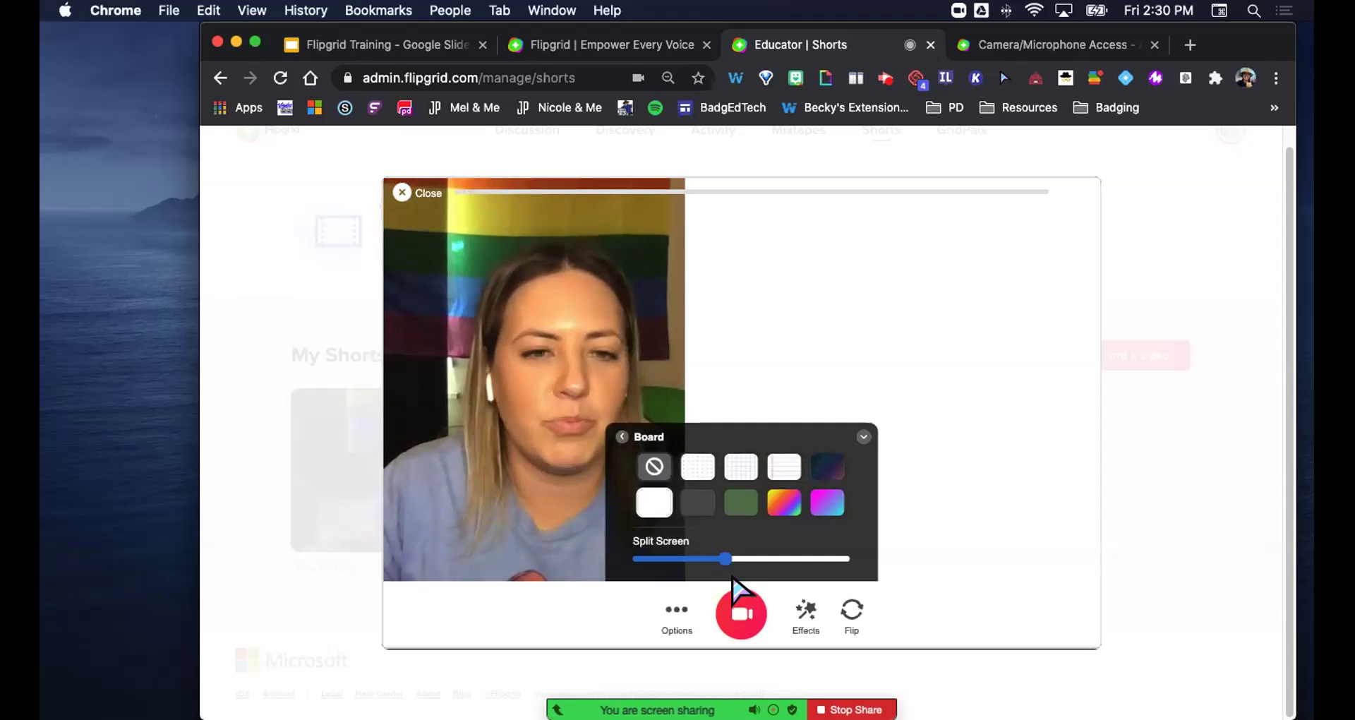
# Set the Draw effect to black with a fairly thin line and make it ready for drawing on the whiteboard
pyautogui.click(805, 620)
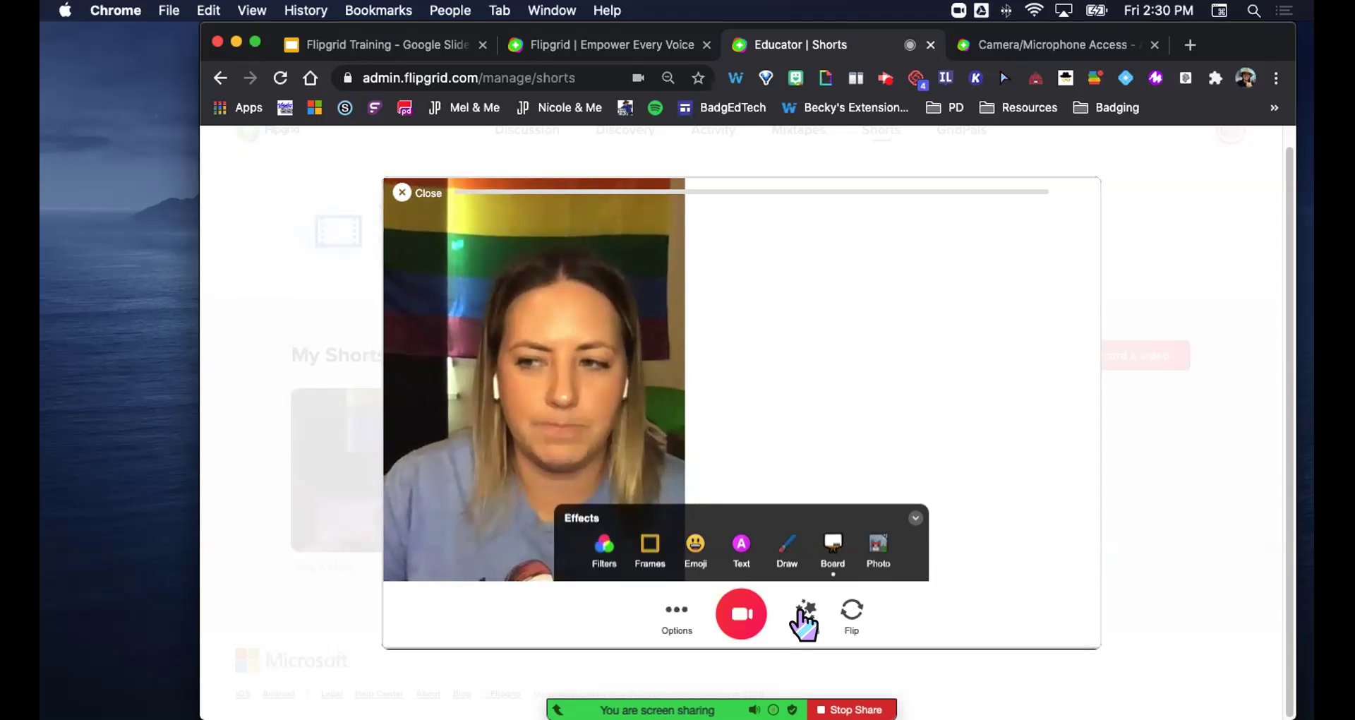
pyautogui.click(782, 549)
pyautogui.moveTo(738, 524)
pyautogui.mouseDown()
pyautogui.moveTo(642, 524)
pyautogui.moveTo(660, 563)
pyautogui.mouseUp()
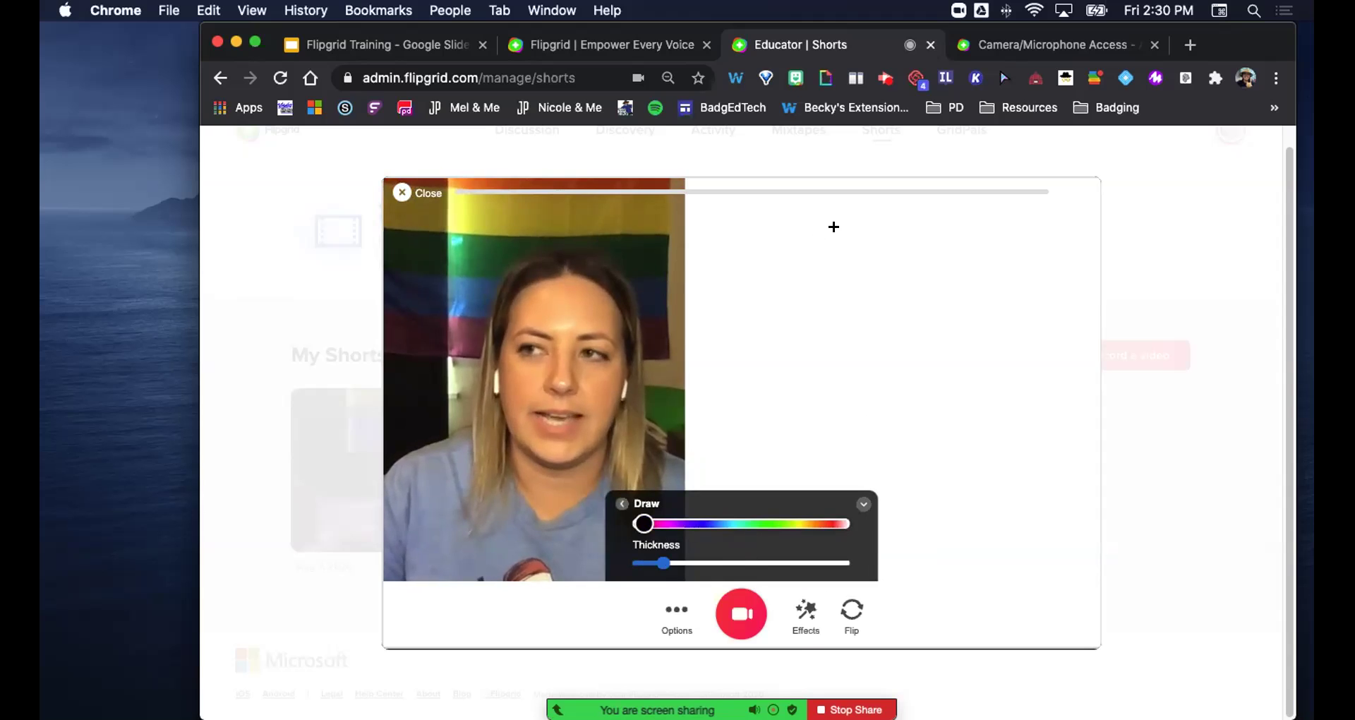
pyautogui.click(861, 505)
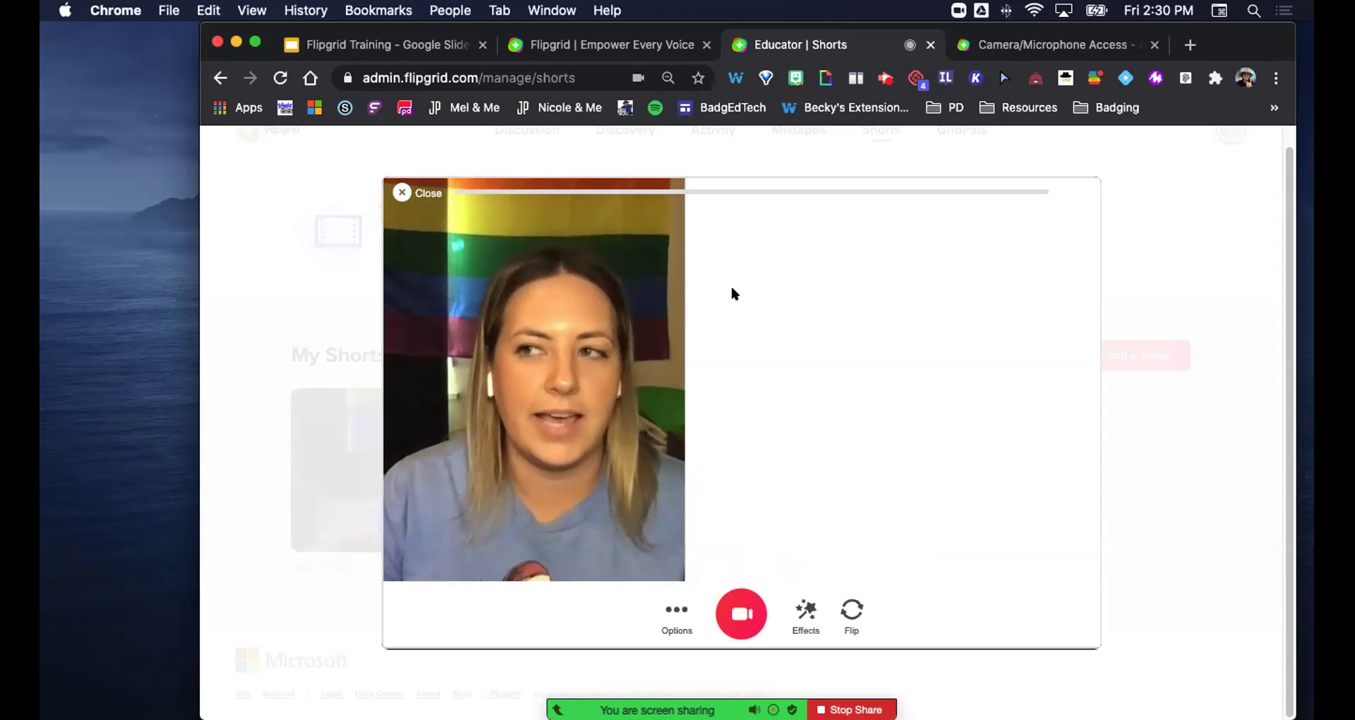
pyautogui.click(808, 621)
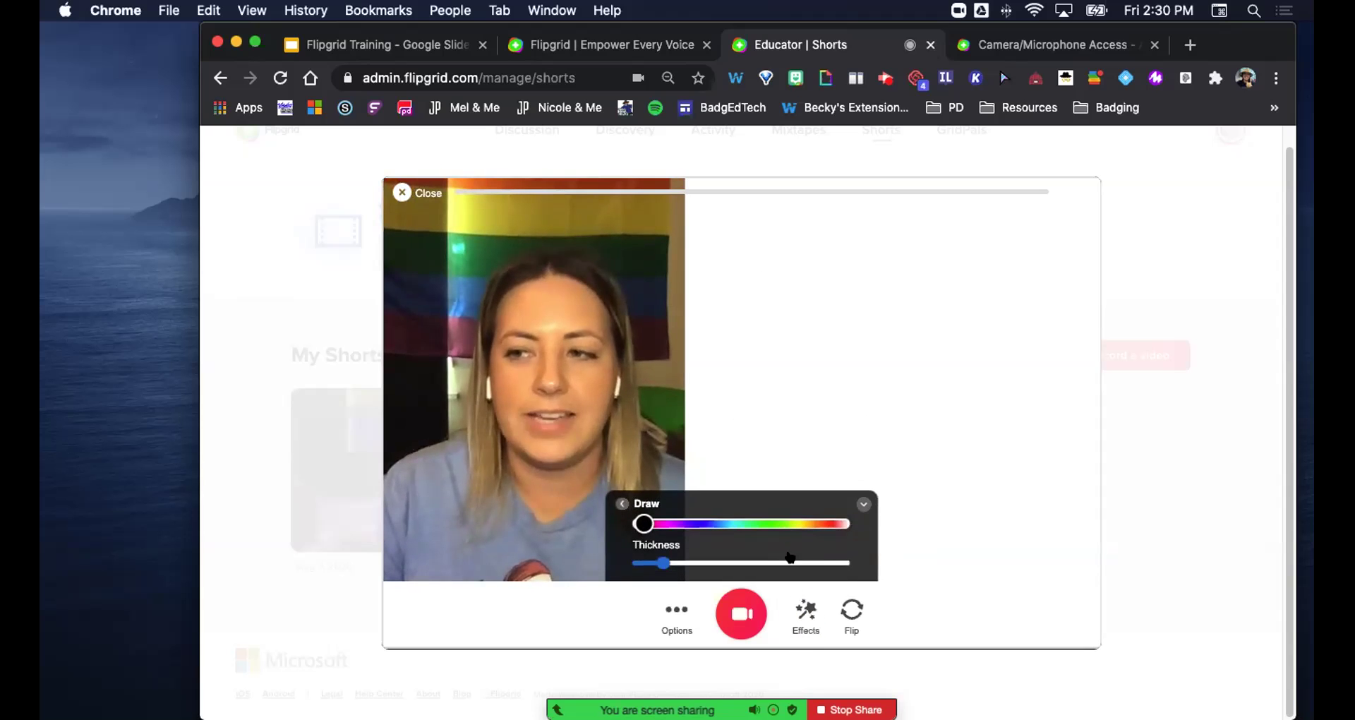
pyautogui.click(803, 406)
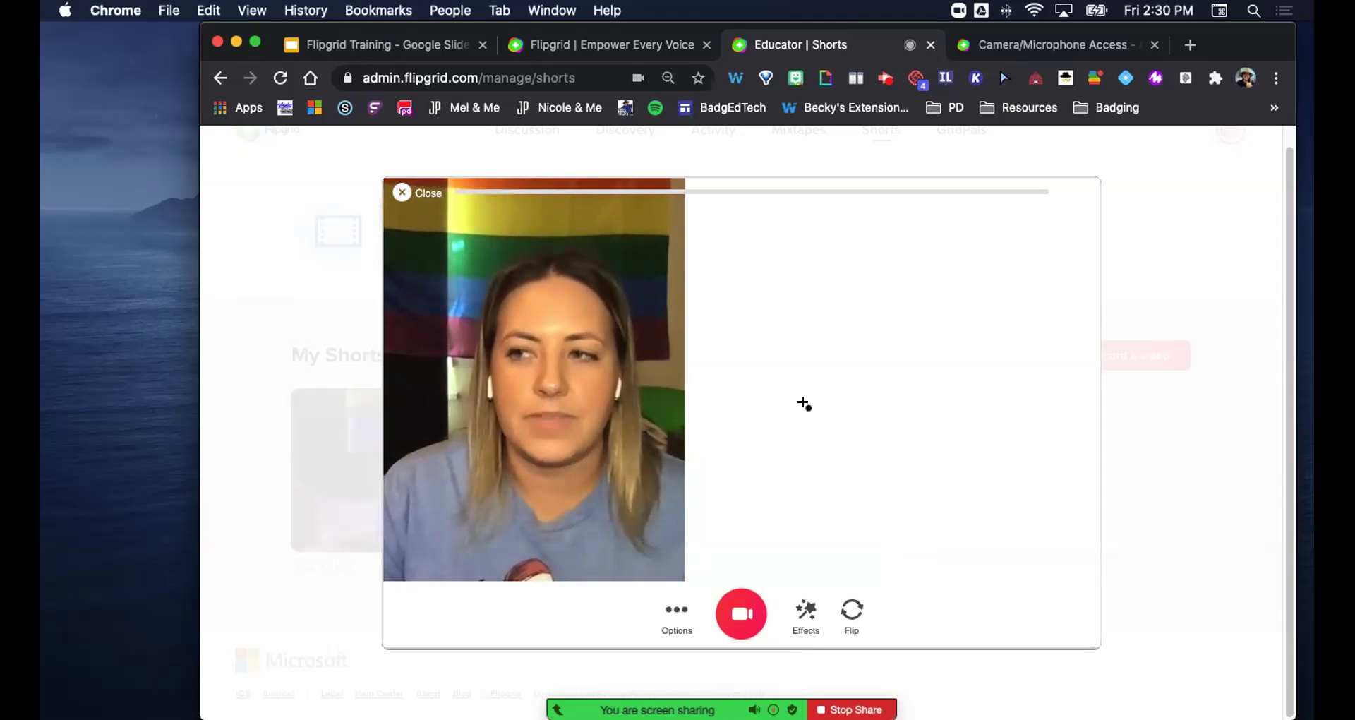
# Draw a right triangle on the whiteboard with a right-angle mark, labelling the upper angle x and the lower acute angle 30
pyautogui.moveTo(739, 218); pyautogui.dragTo(741, 325)
pyautogui.moveTo(739, 372)
pyautogui.mouseDown()
pyautogui.moveTo(796, 433)
pyautogui.moveTo(971, 443)
pyautogui.moveTo(740, 254)
pyautogui.mouseUp()
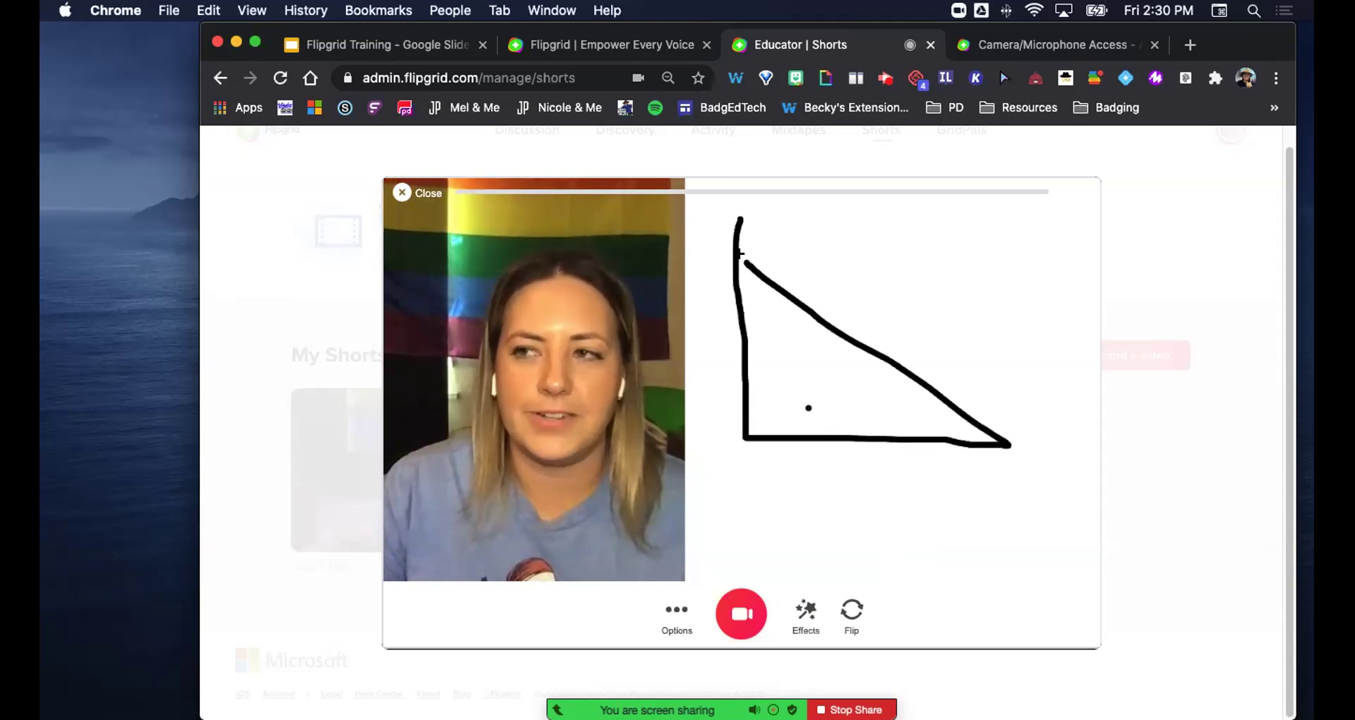
pyautogui.moveTo(745, 401); pyautogui.dragTo(774, 401)
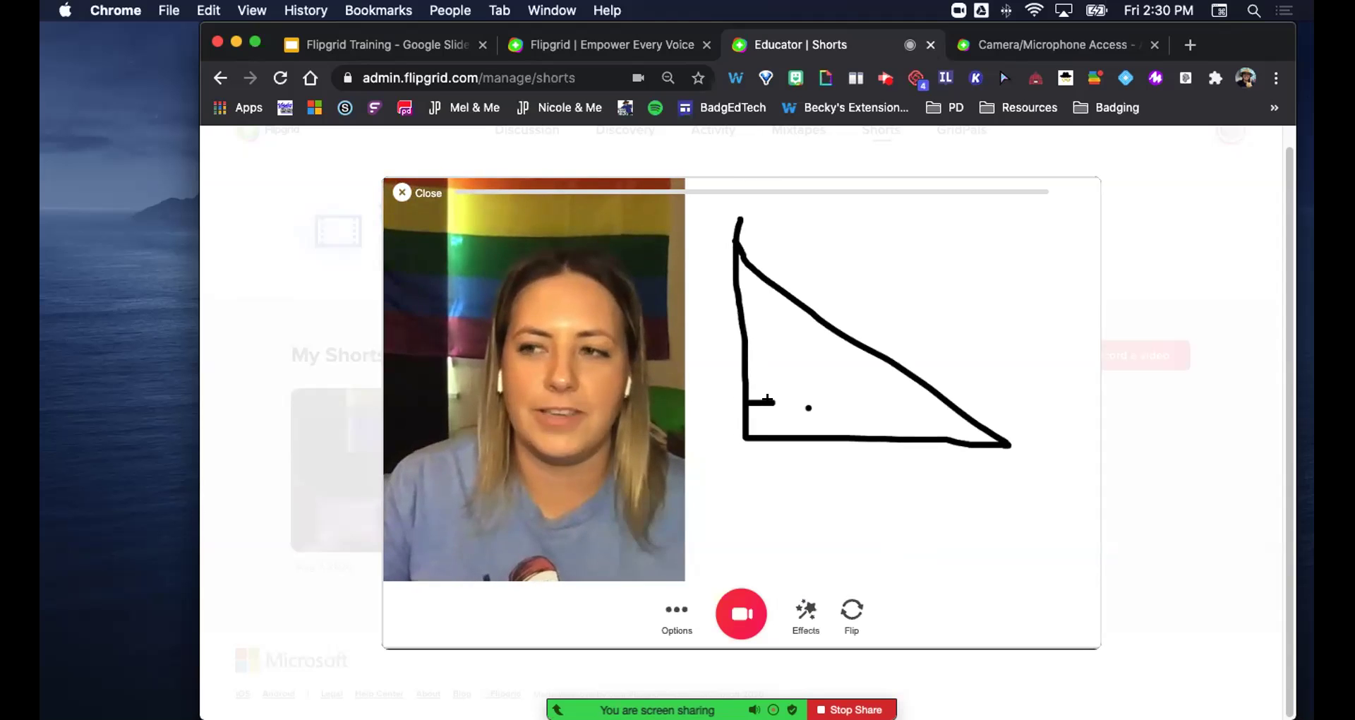
pyautogui.moveTo(747, 295); pyautogui.dragTo(756, 282)
pyautogui.moveTo(935, 409); pyautogui.dragTo(921, 415)
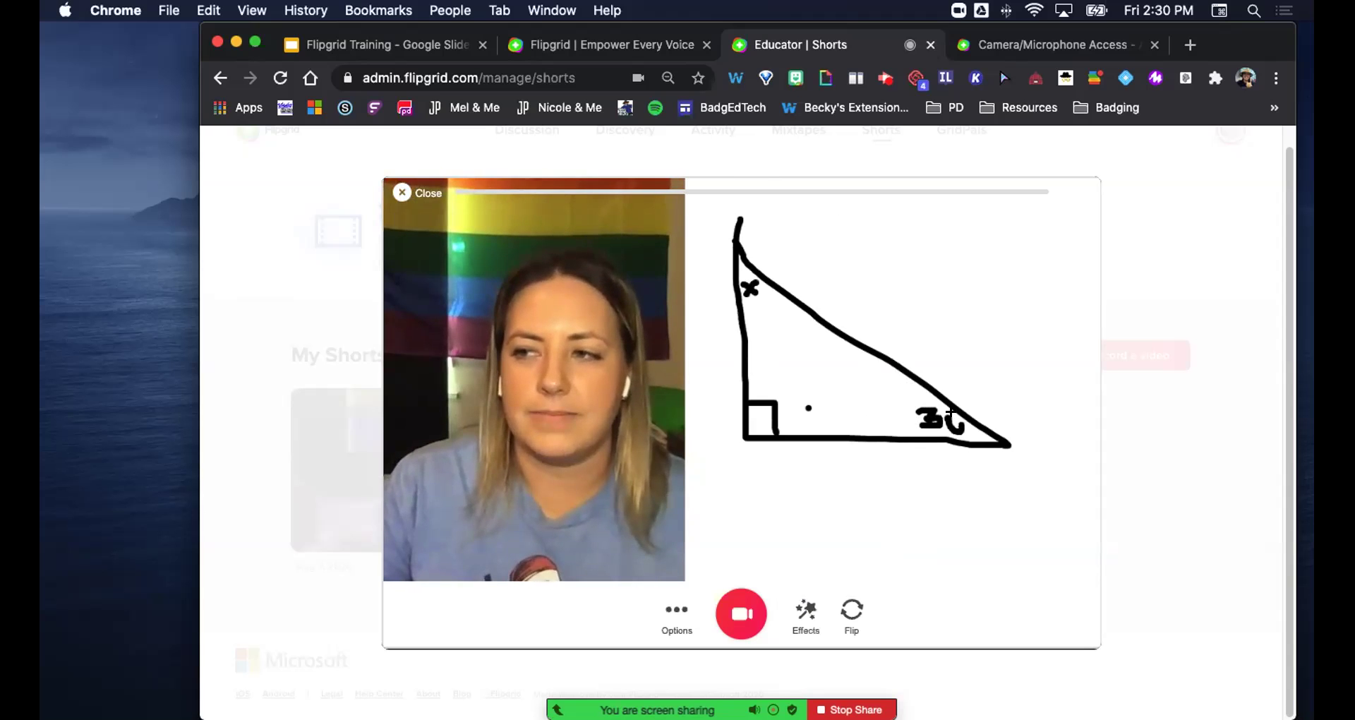
# Circle the triangle's x corner and write its answer inside, and clear the whole drawing
pyautogui.moveTo(847, 362)
pyautogui.moveTo(796, 307)
pyautogui.mouseDown()
pyautogui.moveTo(702, 190)
pyautogui.moveTo(760, 332)
pyautogui.mouseUp()
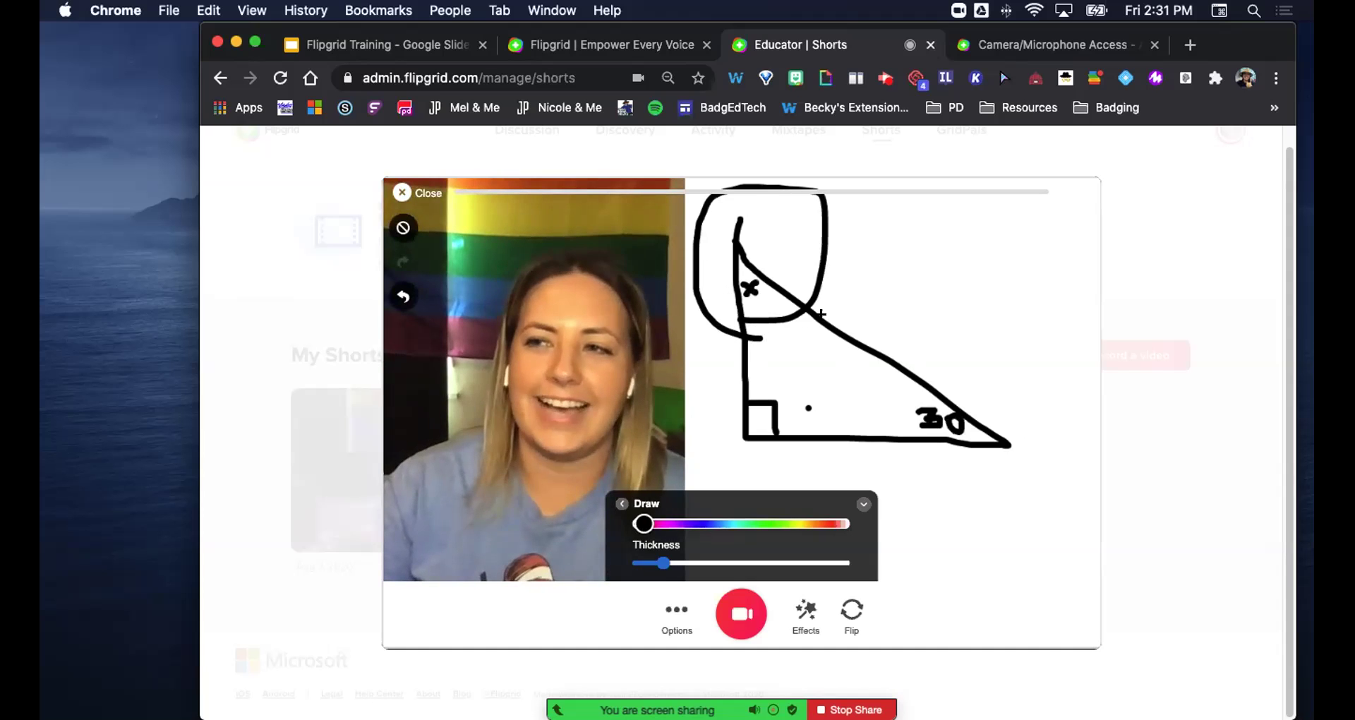
pyautogui.moveTo(750, 300); pyautogui.dragTo(752, 311)
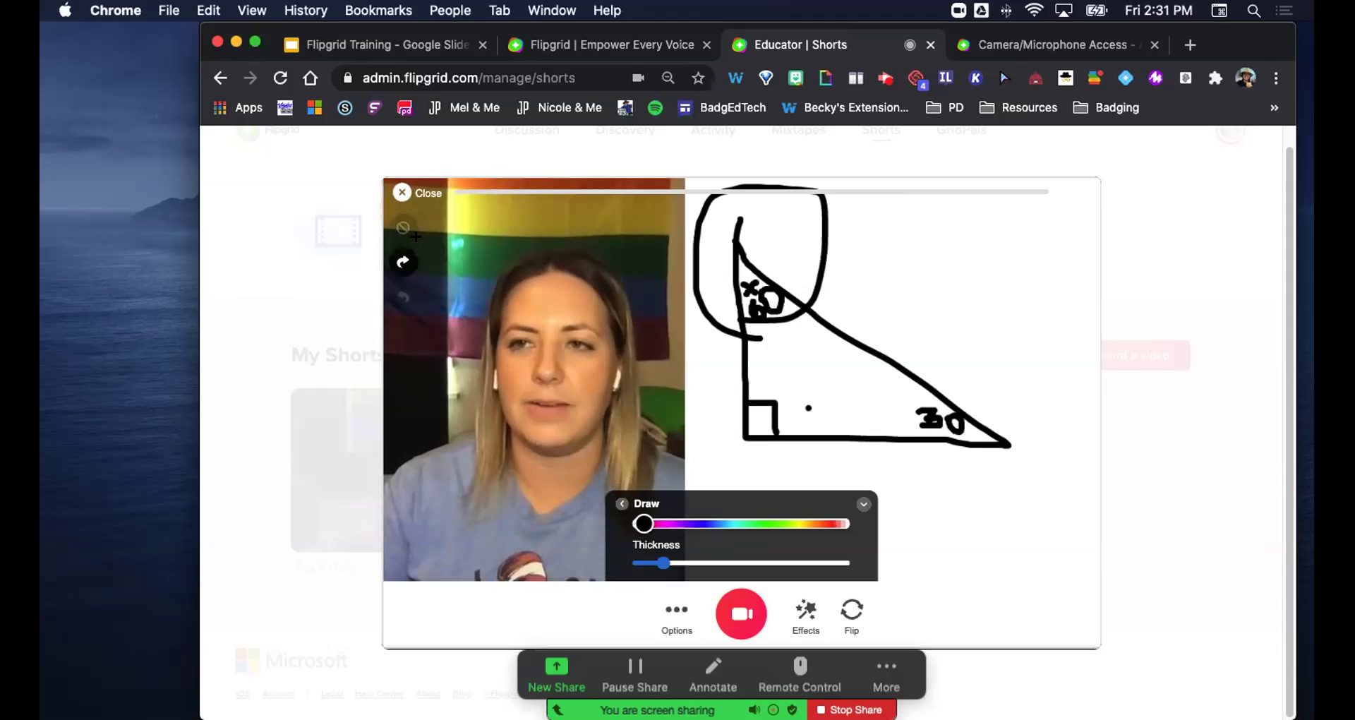
pyautogui.click(403, 227)
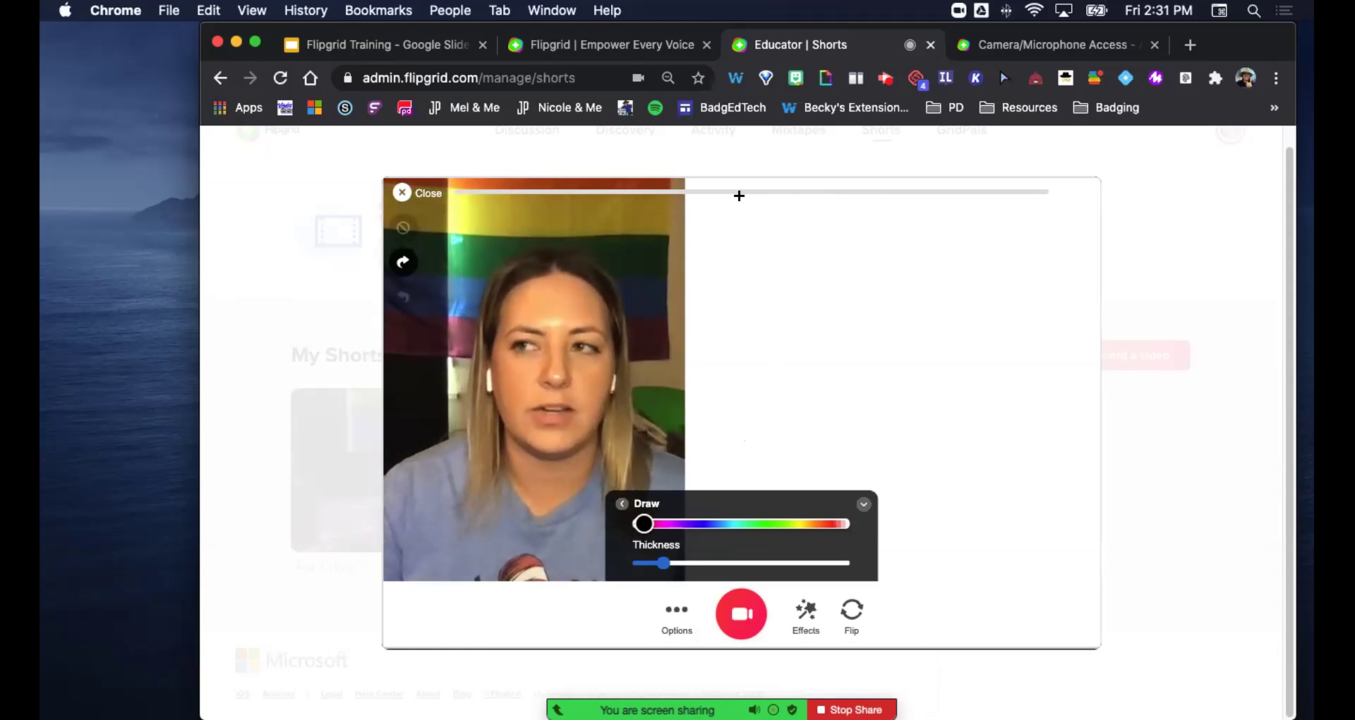
# Add a Classic style text reading "y=dsfjidsbds" and clear it from the short
pyautogui.click(804, 614)
pyautogui.click(737, 554)
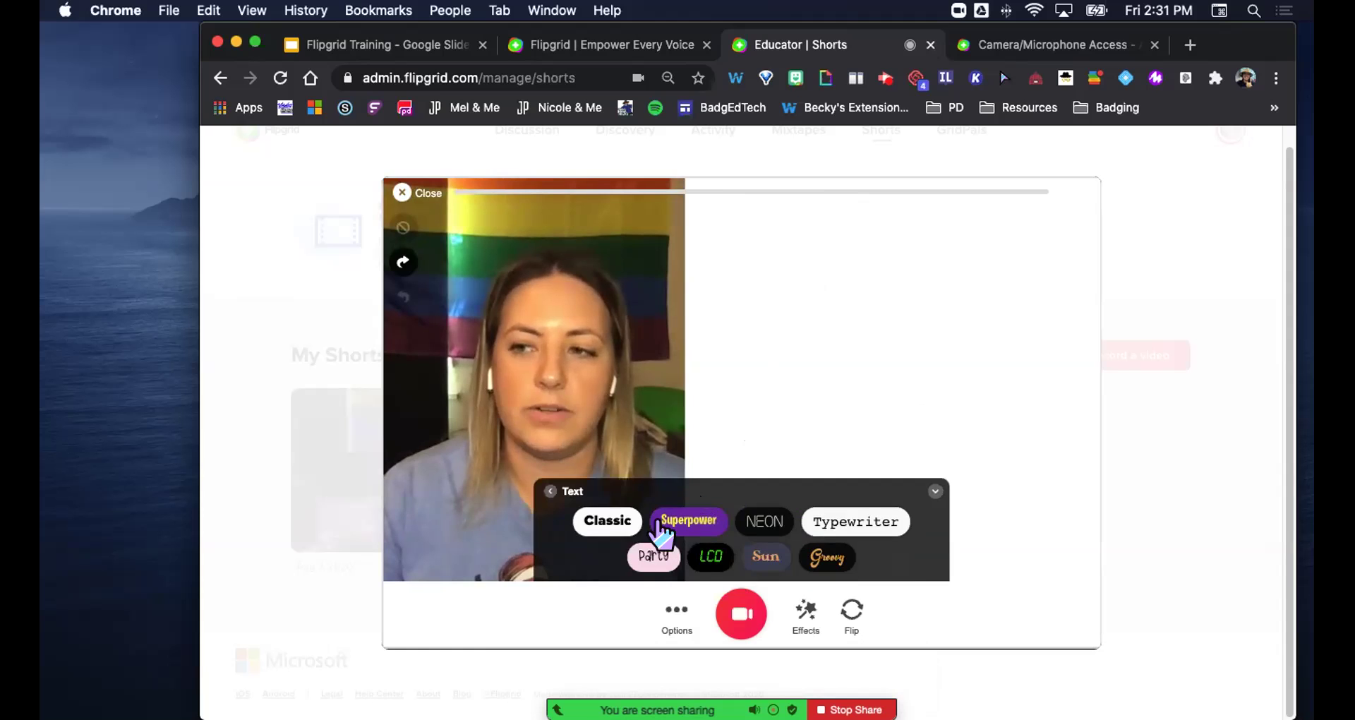
pyautogui.click(600, 522)
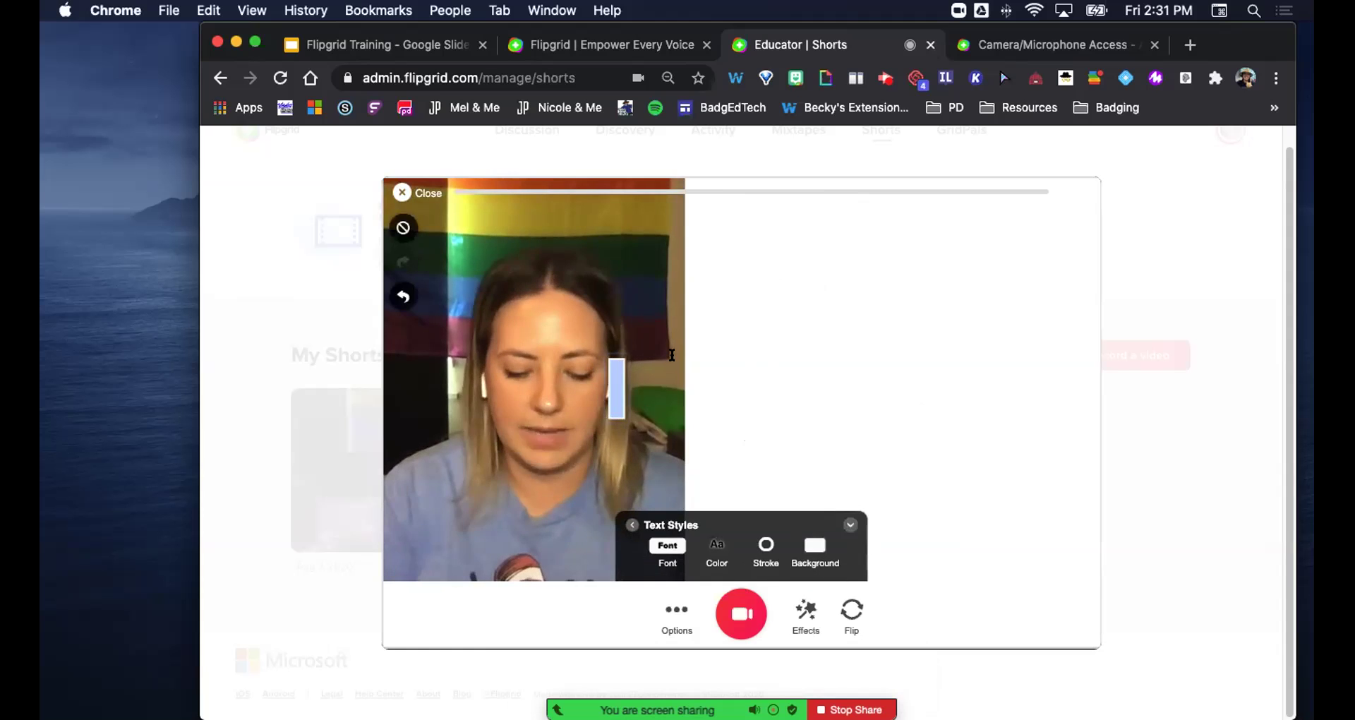
pyautogui.write('x=')
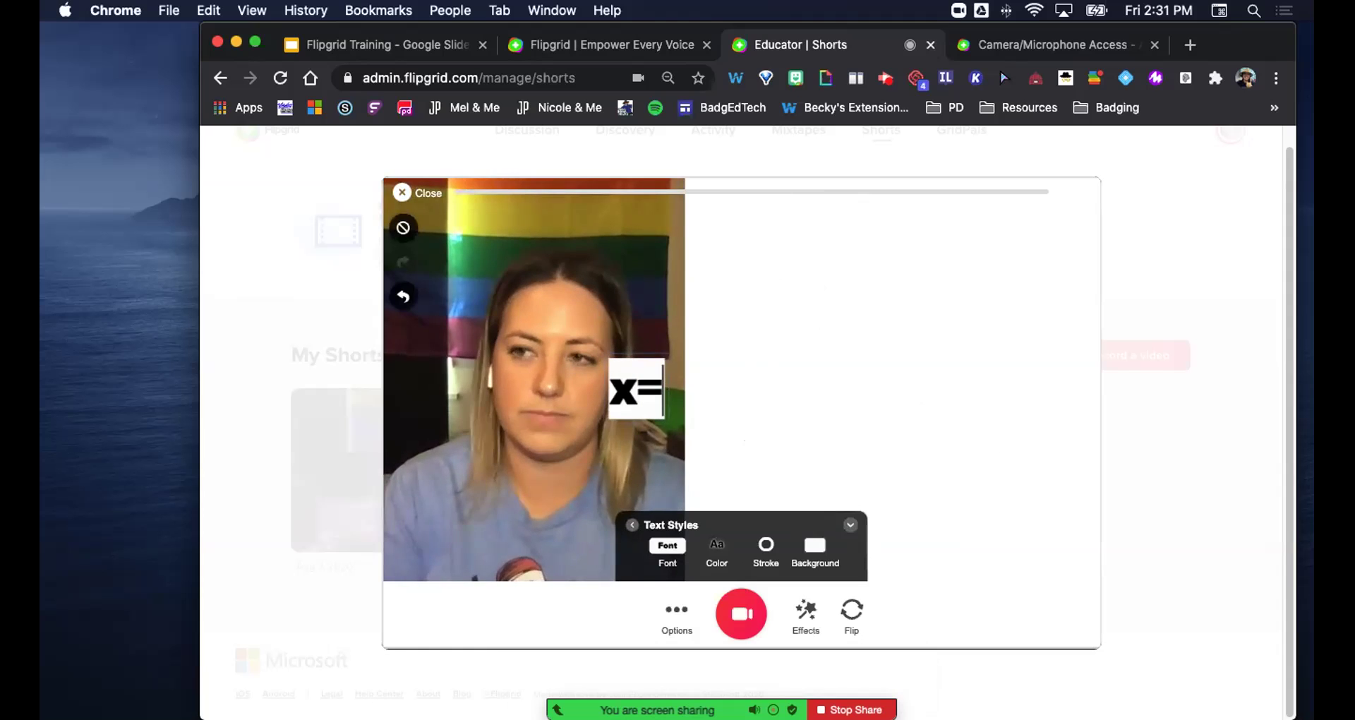
pyautogui.press('BackSpace')
pyautogui.write('y=dsfjidsbds')
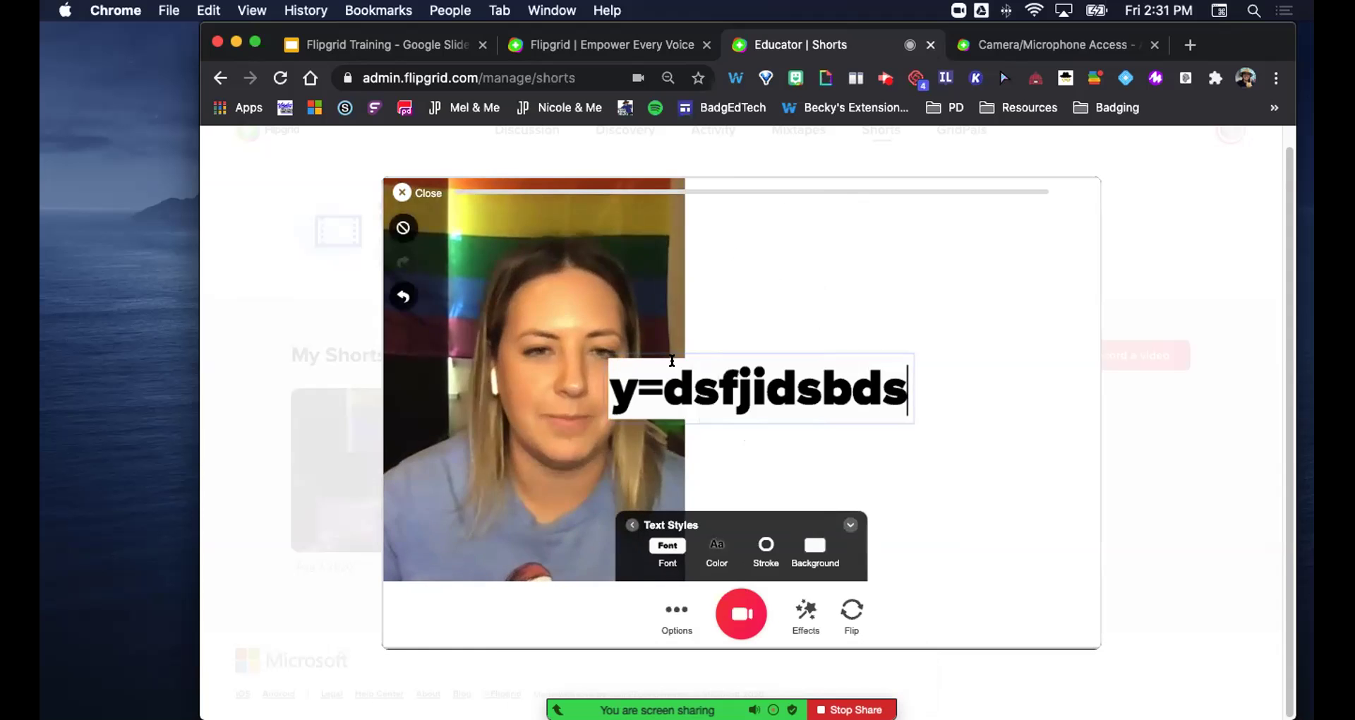
pyautogui.click(400, 227)
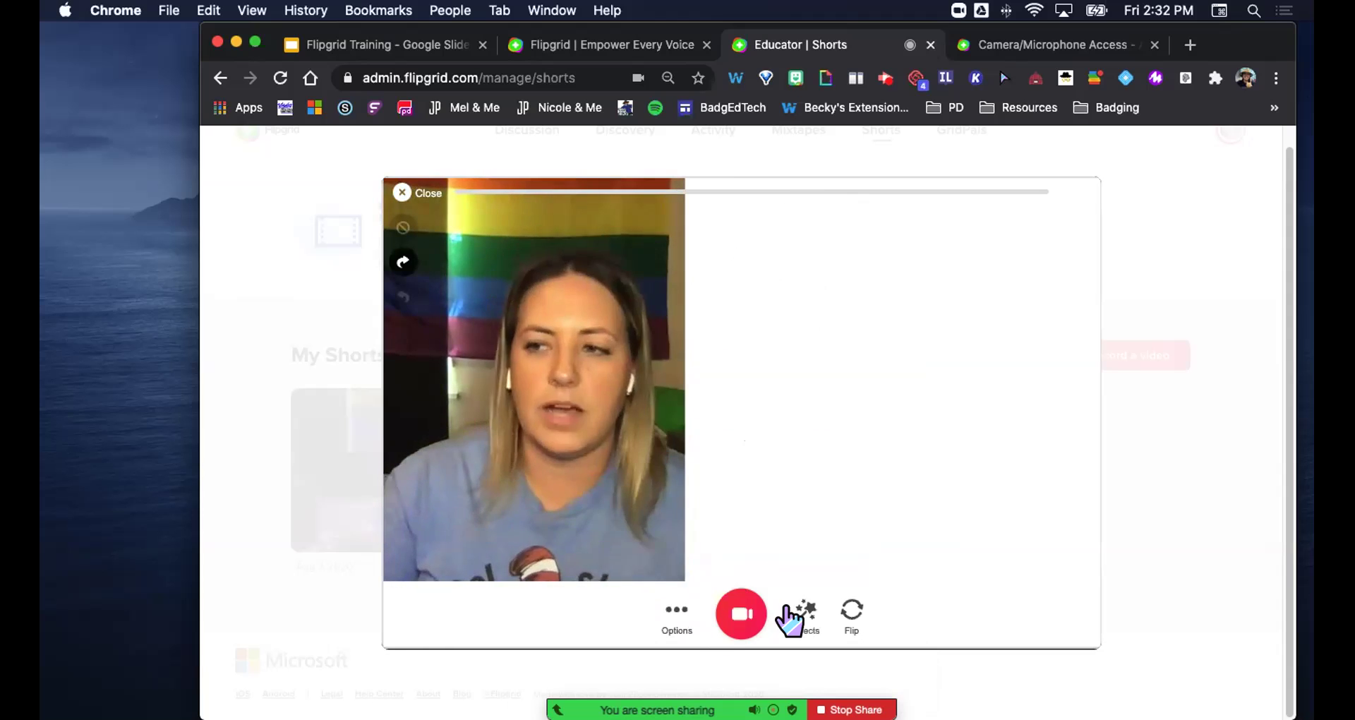
# Extend the board over the entire camera view and switch it from white to the dark grey board
pyautogui.click(805, 613)
pyautogui.click(824, 558)
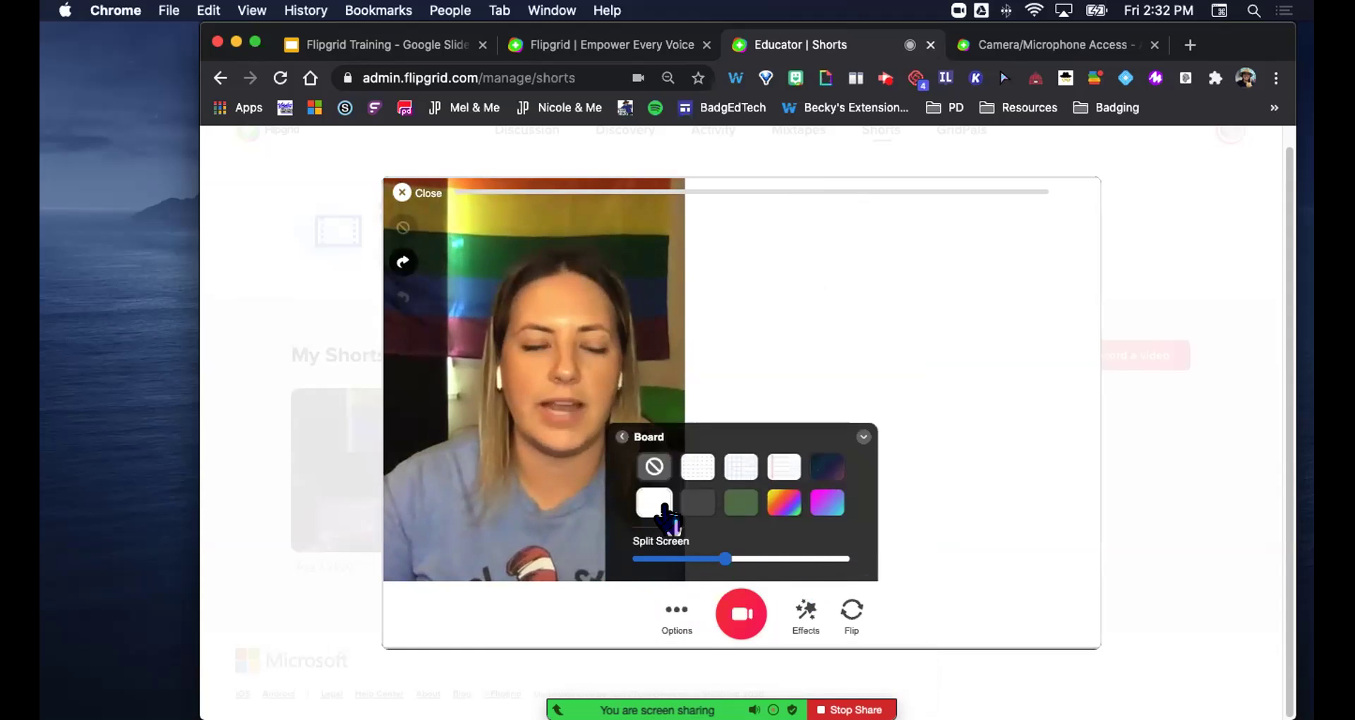
pyautogui.moveTo(725, 559); pyautogui.dragTo(620, 514)
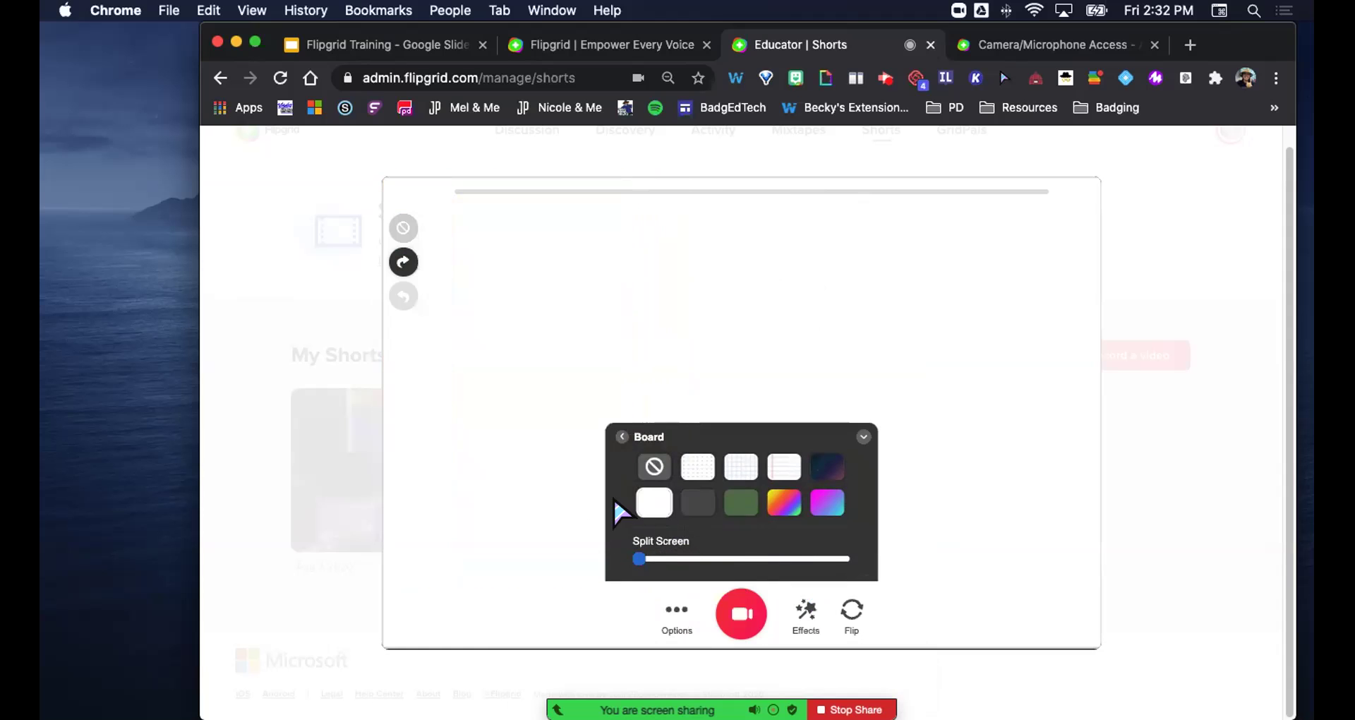
pyautogui.click(709, 502)
pyautogui.moveTo(639, 558); pyautogui.dragTo(517, 552)
pyautogui.click(621, 436)
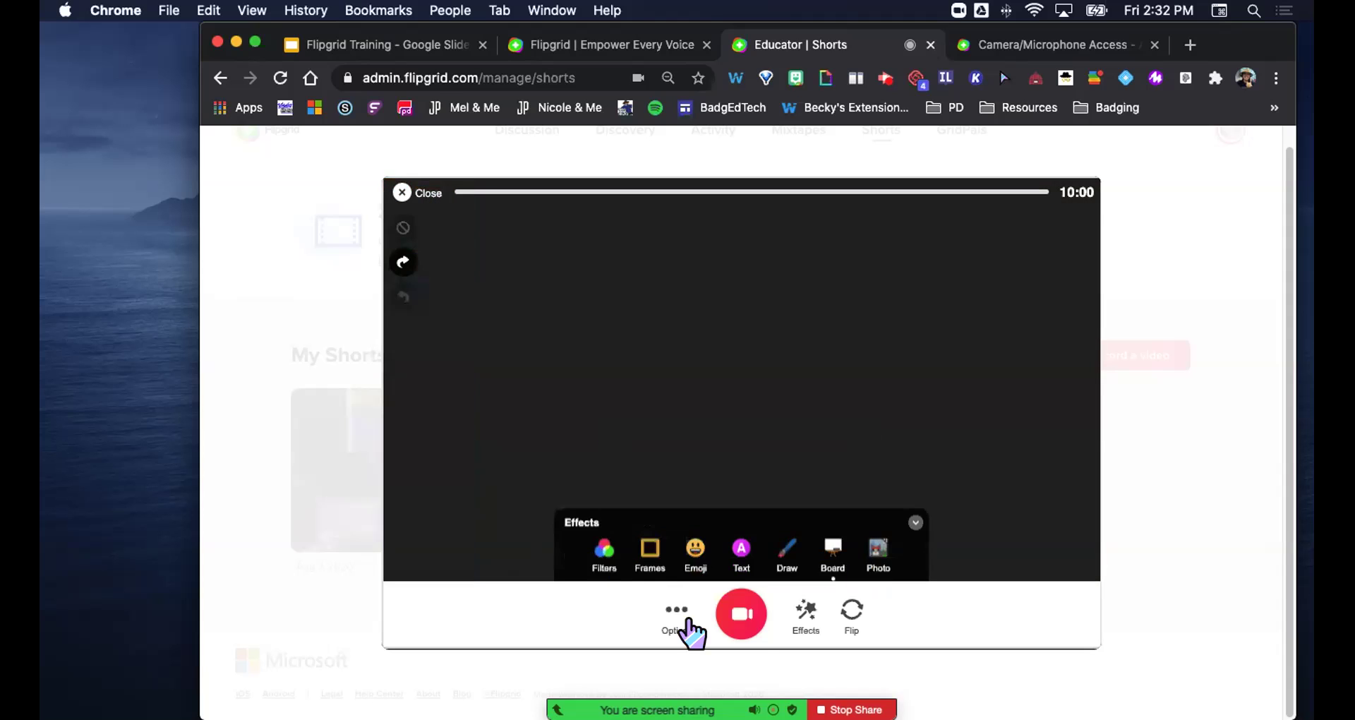
# Search the emoji stickers for "english" and return to the effects
pyautogui.click(688, 549)
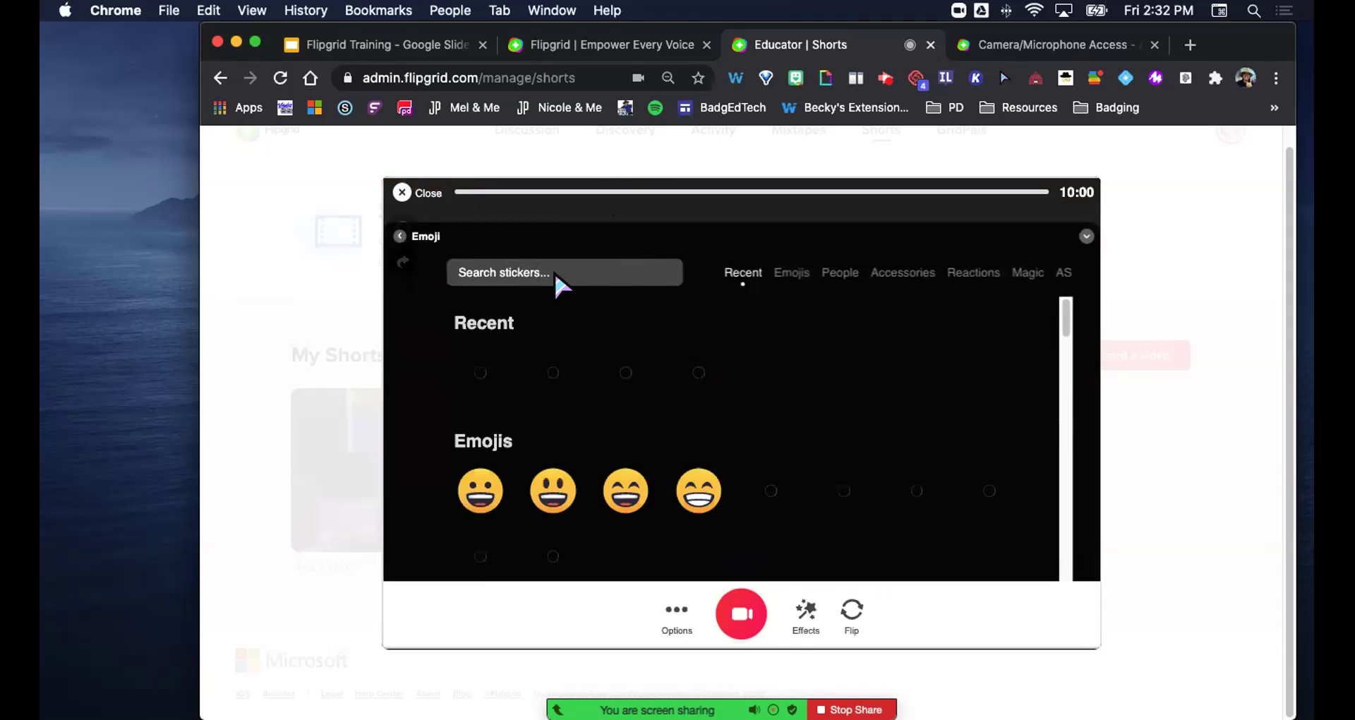
pyautogui.write('lish')
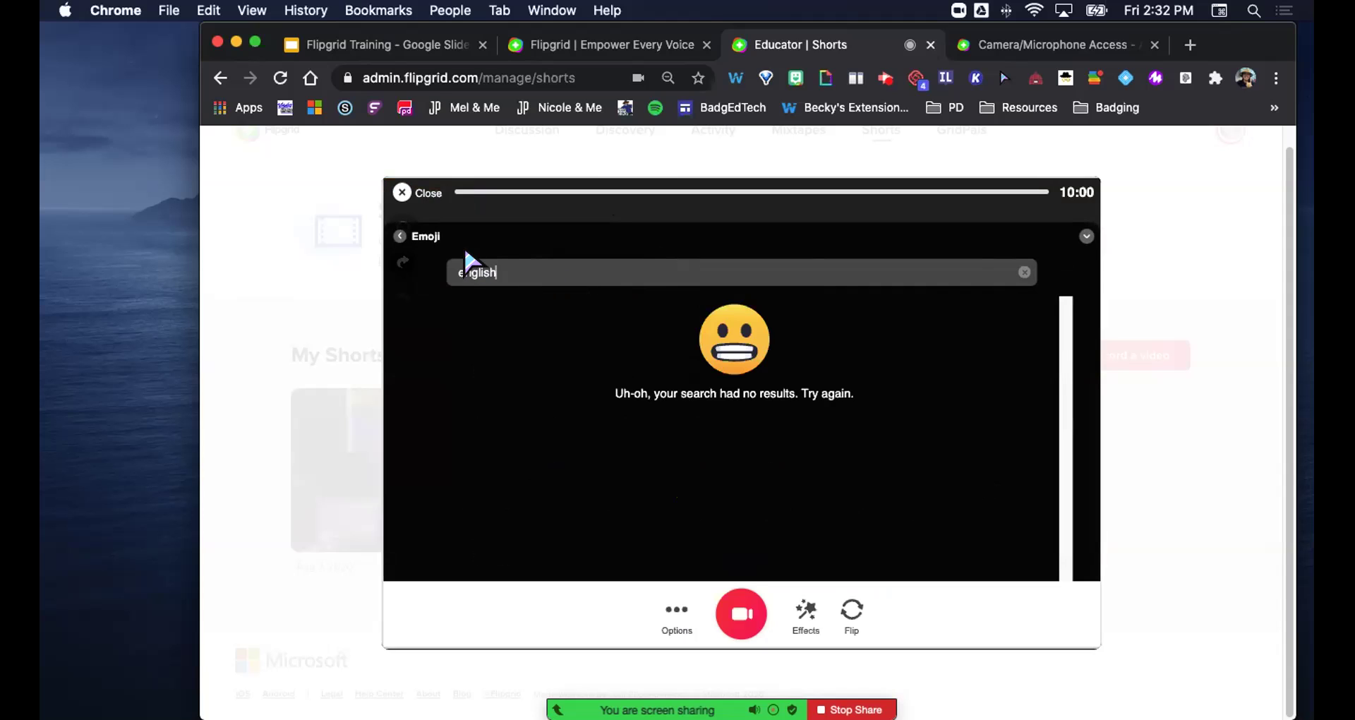
pyautogui.click(399, 236)
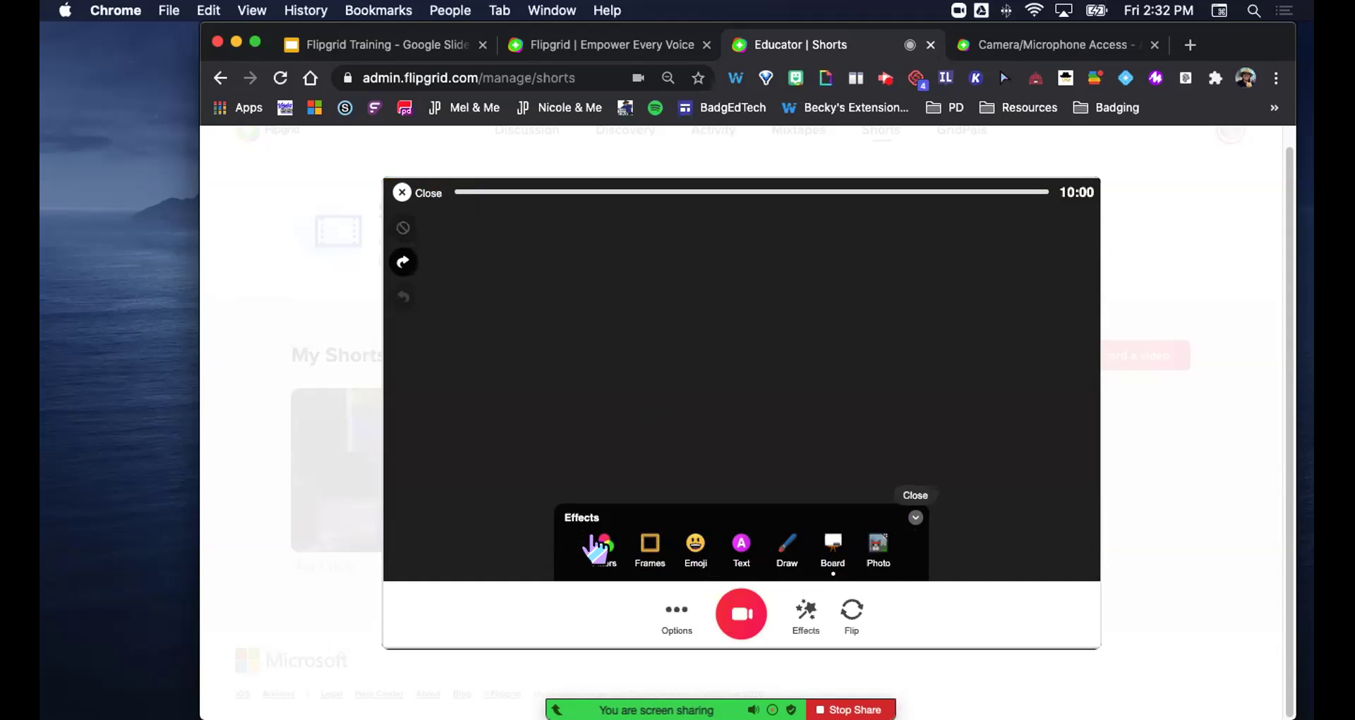
# Try several frames, ending with the blue, green and orange striped one, and close the short without recording
pyautogui.click(649, 544)
pyautogui.click(719, 521)
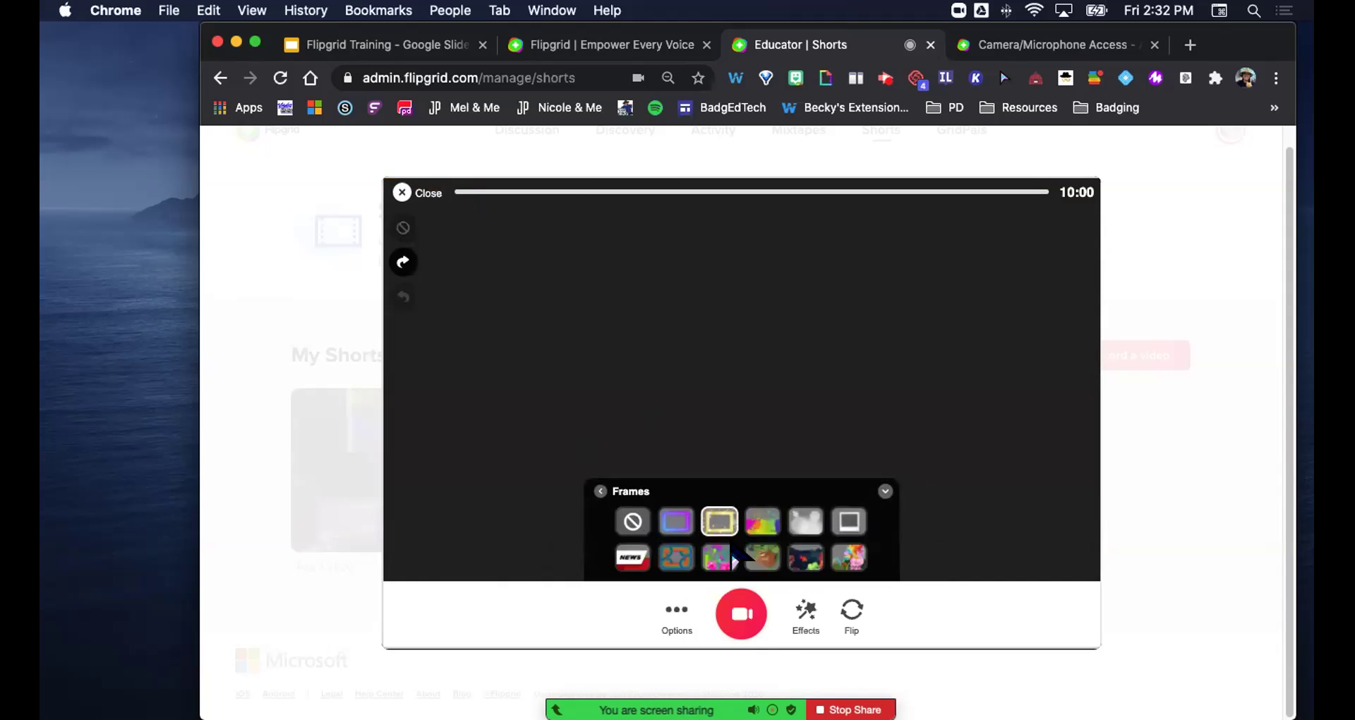
pyautogui.click(633, 558)
pyautogui.click(674, 555)
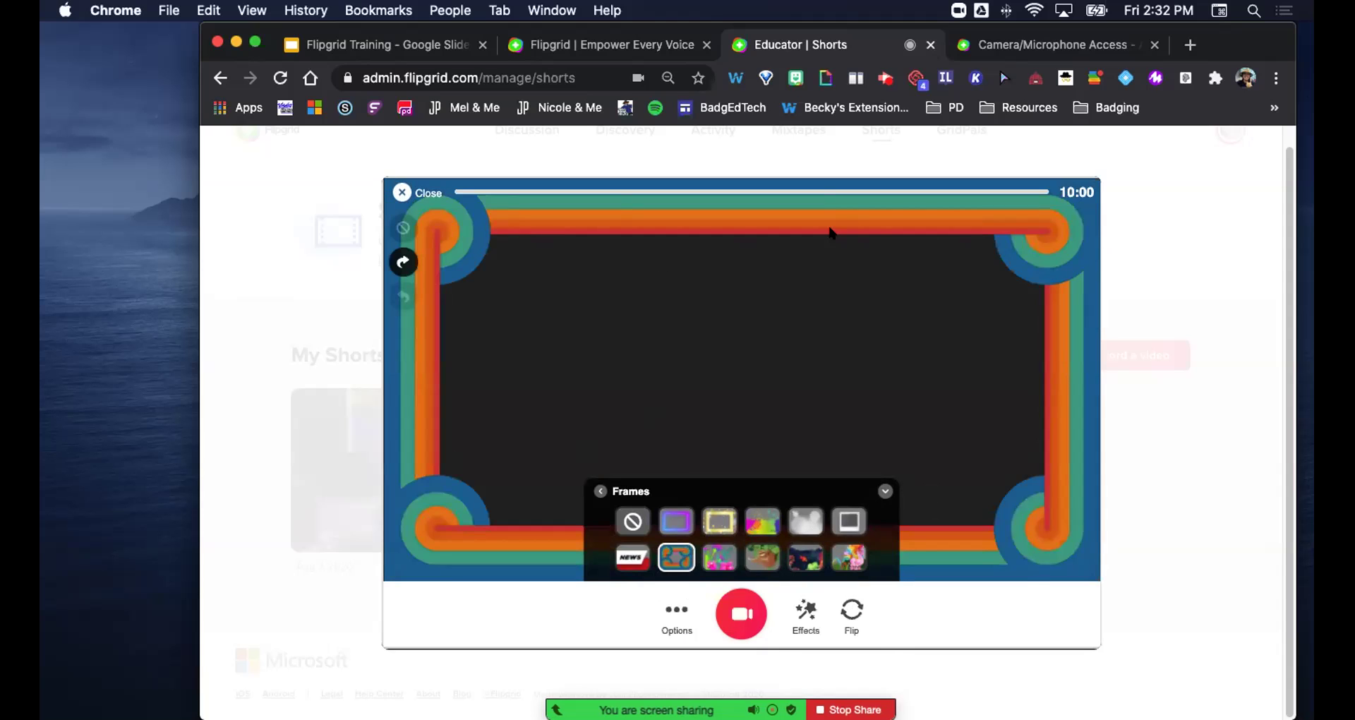
pyautogui.press('Escape')
# Open the GridPals page and look over the educator map and the list of educators below it
pyautogui.scroll(1, 968, 152)
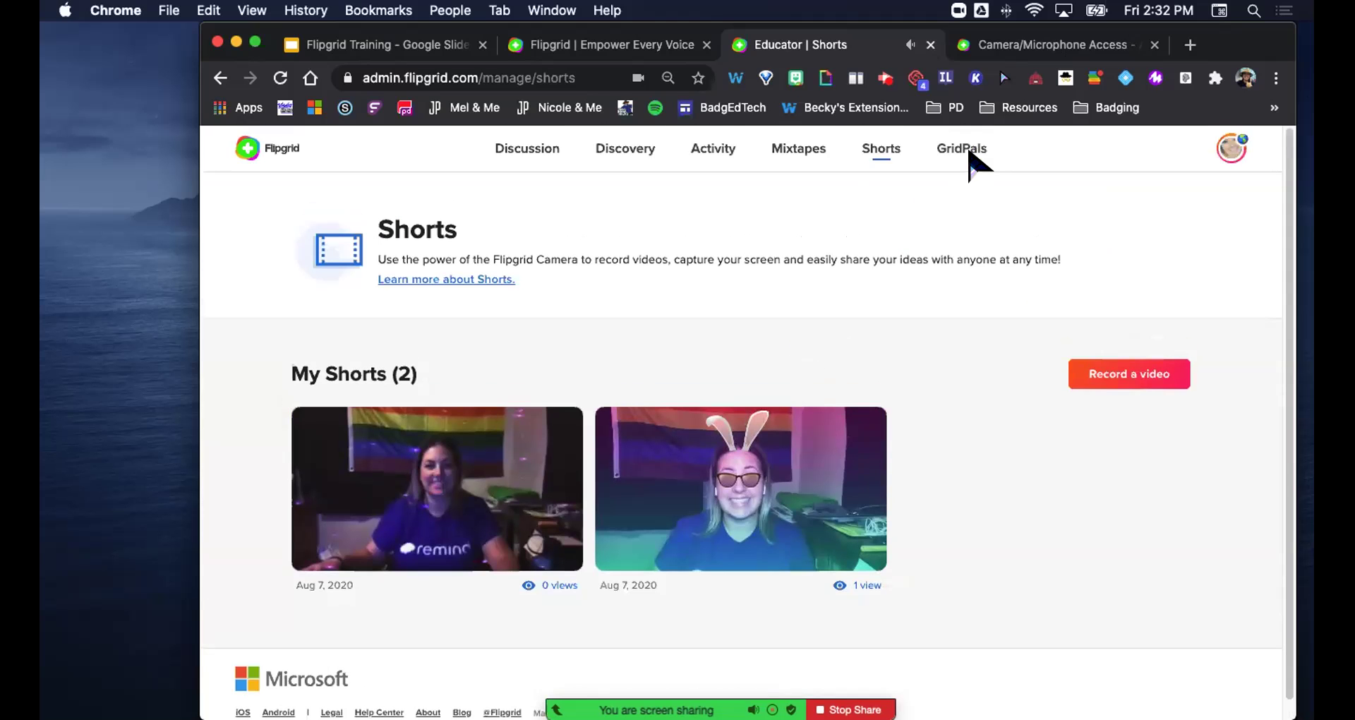
pyautogui.click(959, 149)
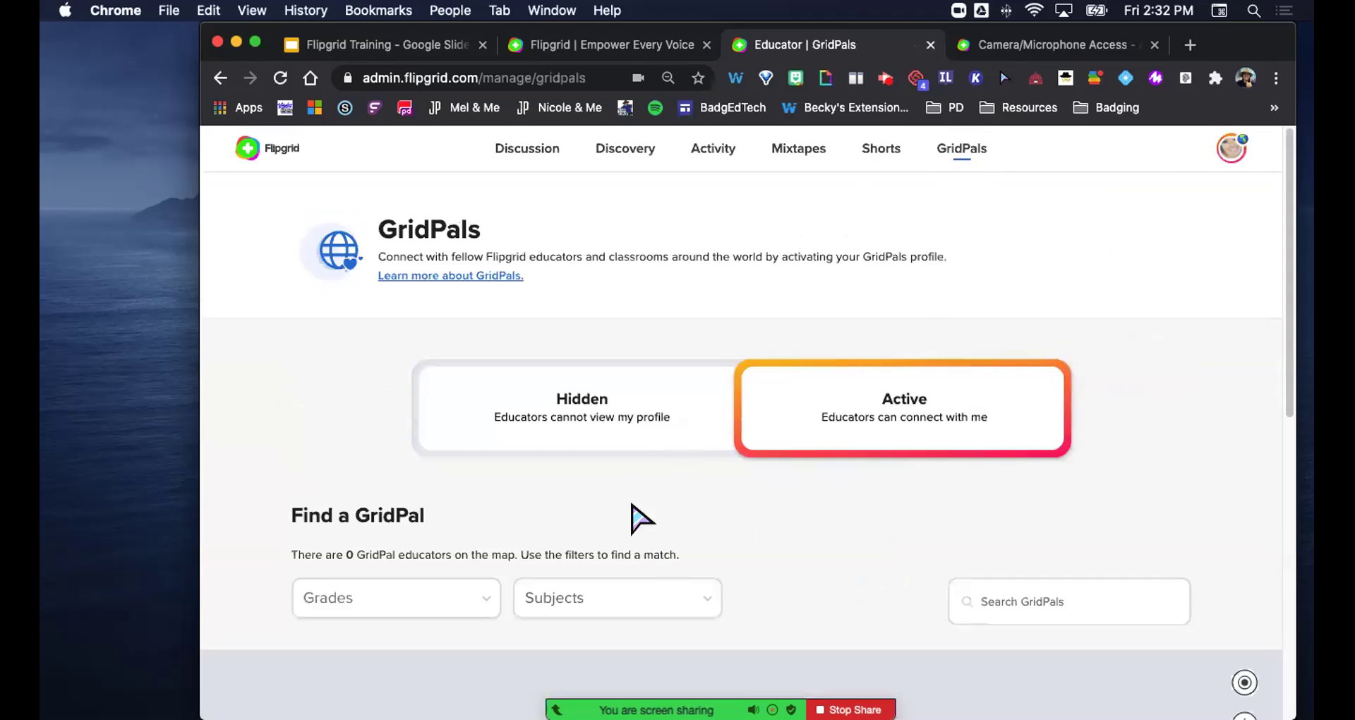
pyautogui.scroll(-3, 658, 452)
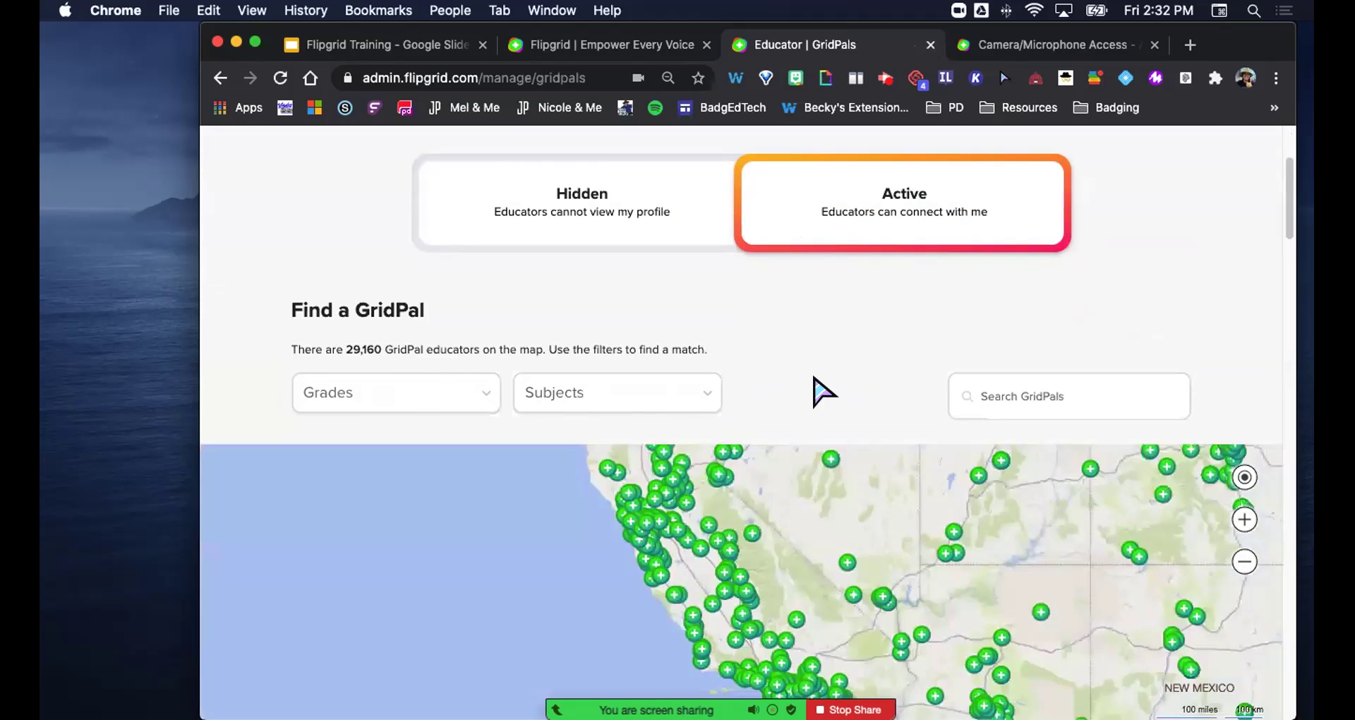
pyautogui.scroll(-2, 847, 494)
pyautogui.scroll(-1, 656, 480)
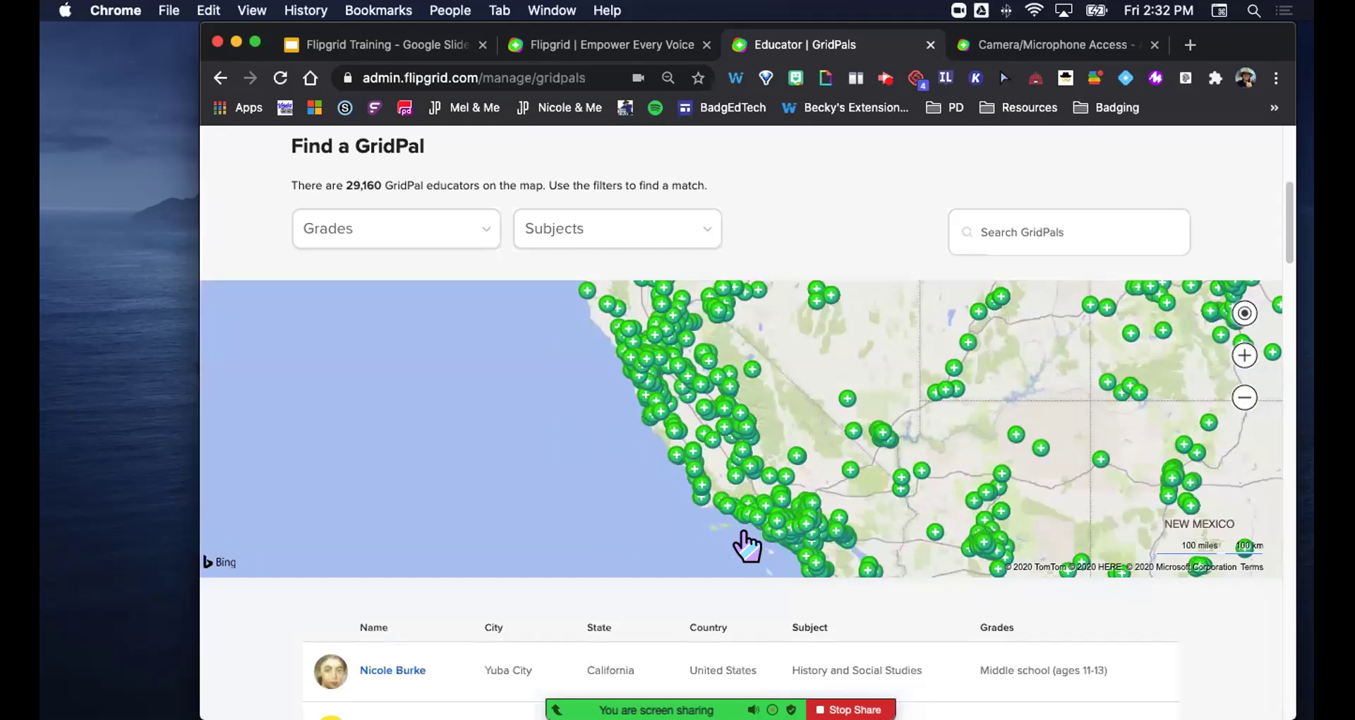
pyautogui.scroll(-1, 430, 643)
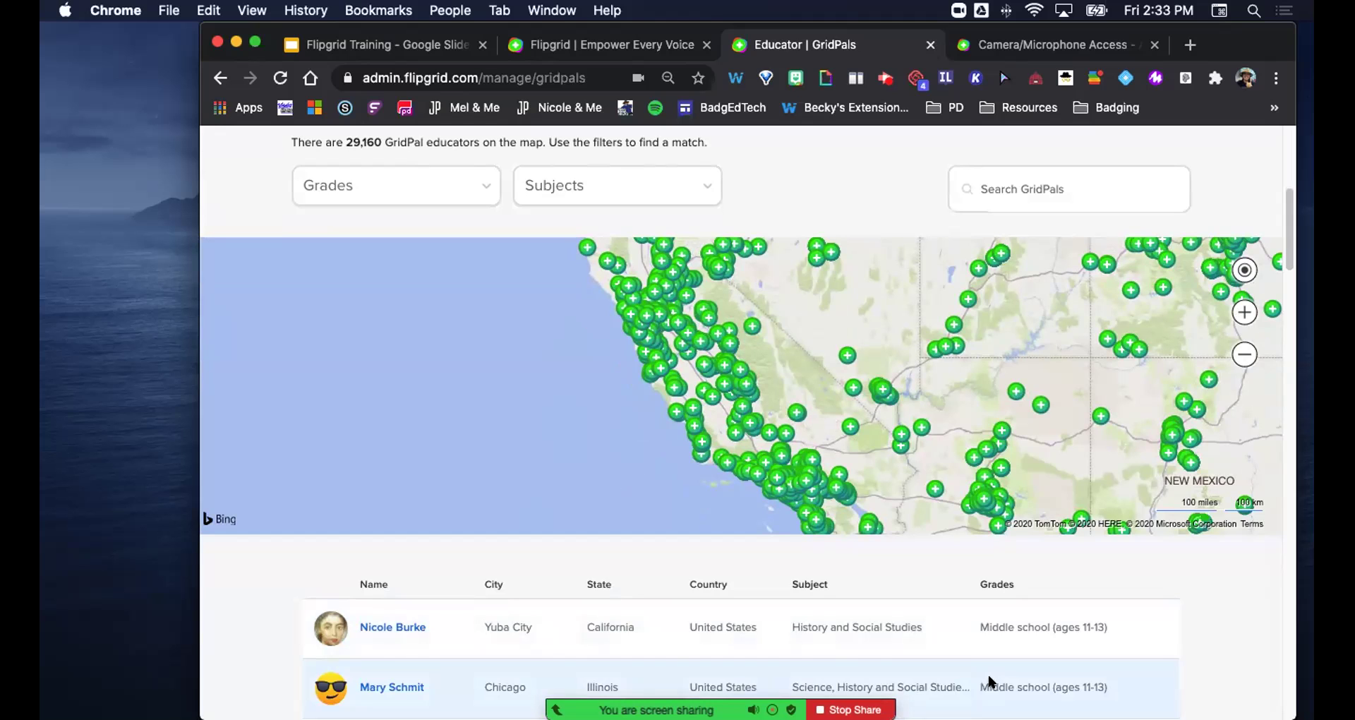
# View the profile card of the first educator in the GridPals list and return to the profile visibility options
pyautogui.click(454, 632)
pyautogui.scroll(-3, 517, 672)
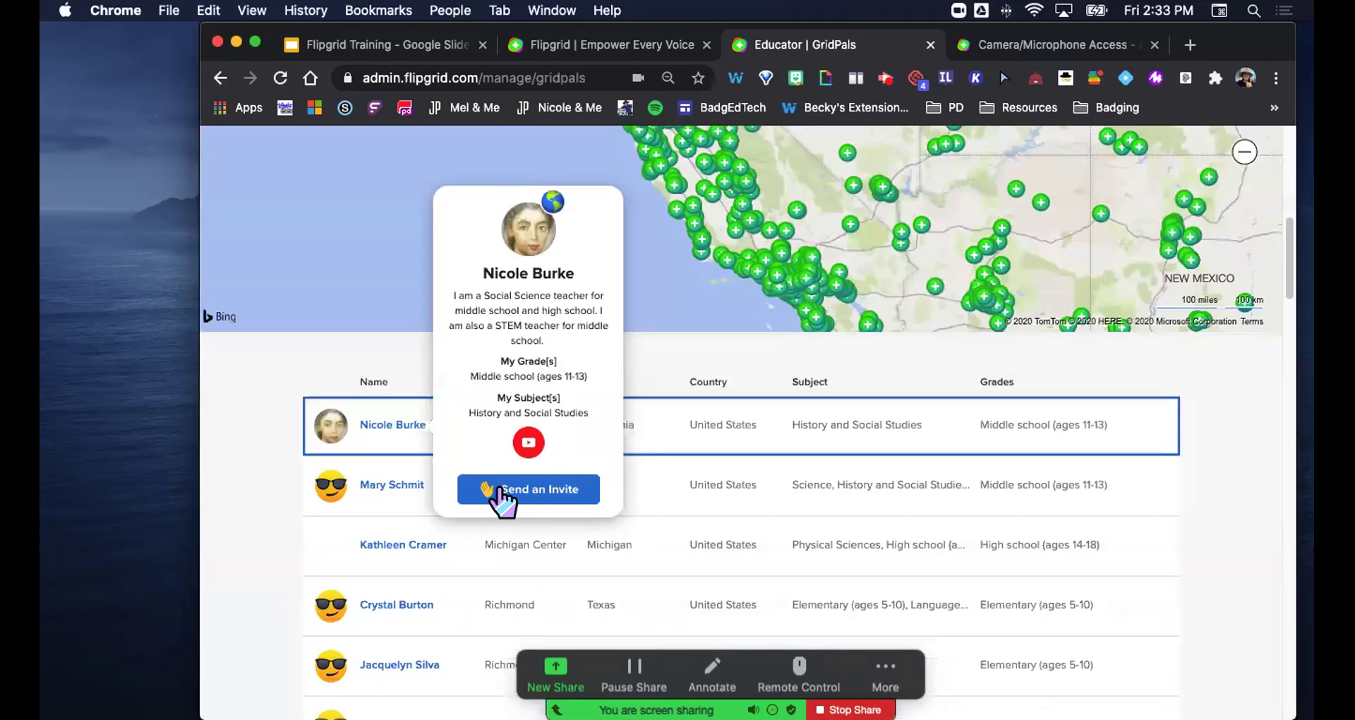
pyautogui.scroll(10, 918, 632)
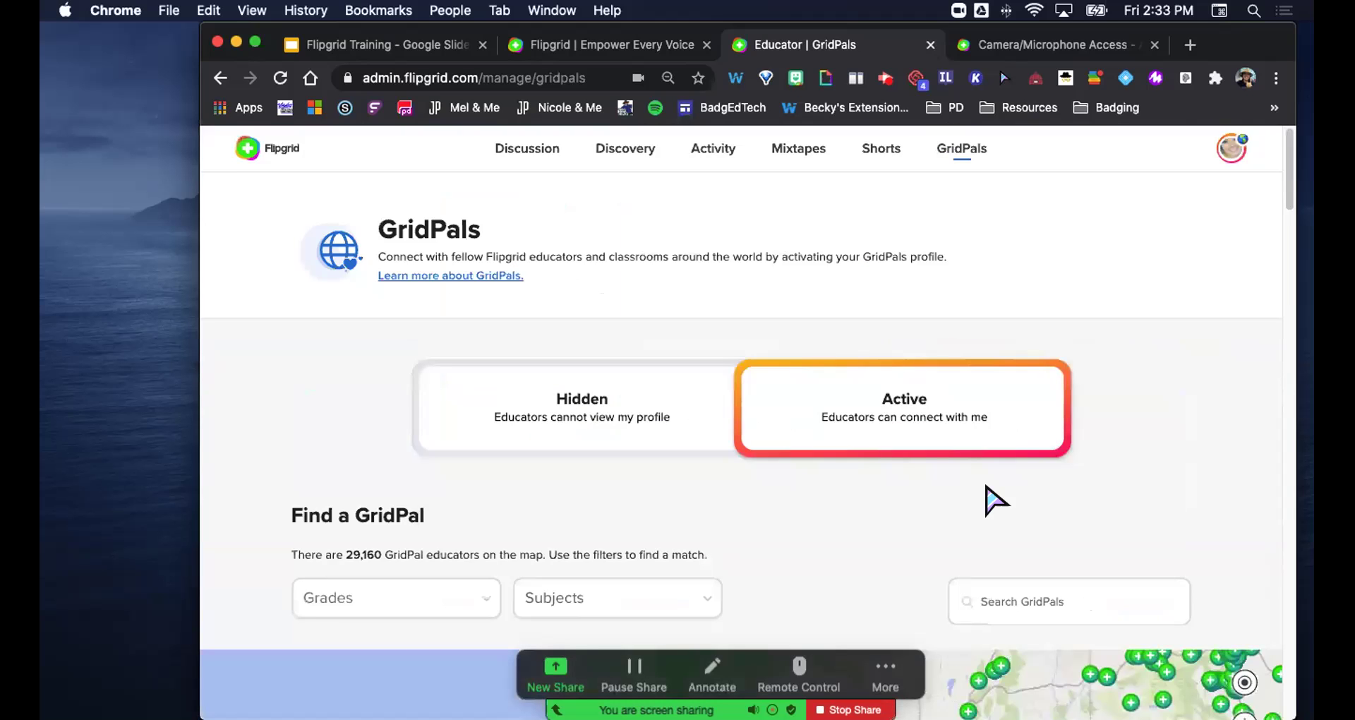